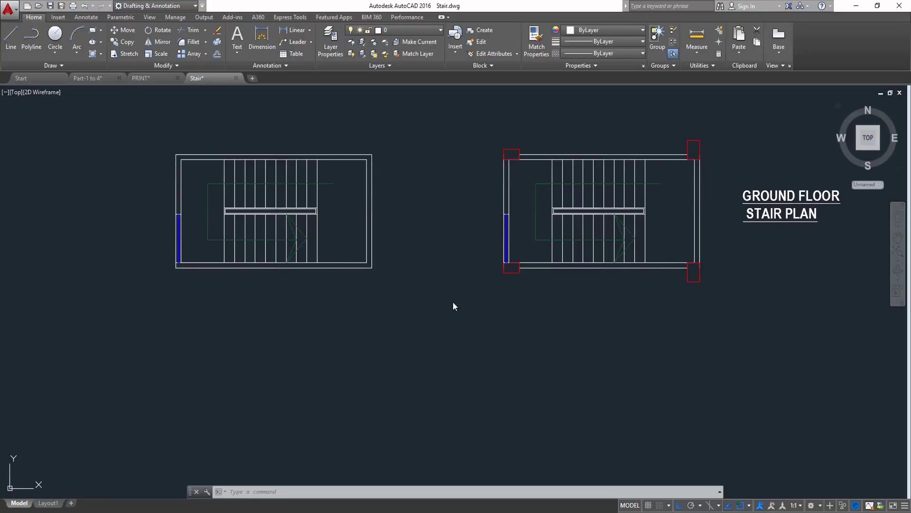
pyautogui.click(472, 283)
pyautogui.click(404, 355)
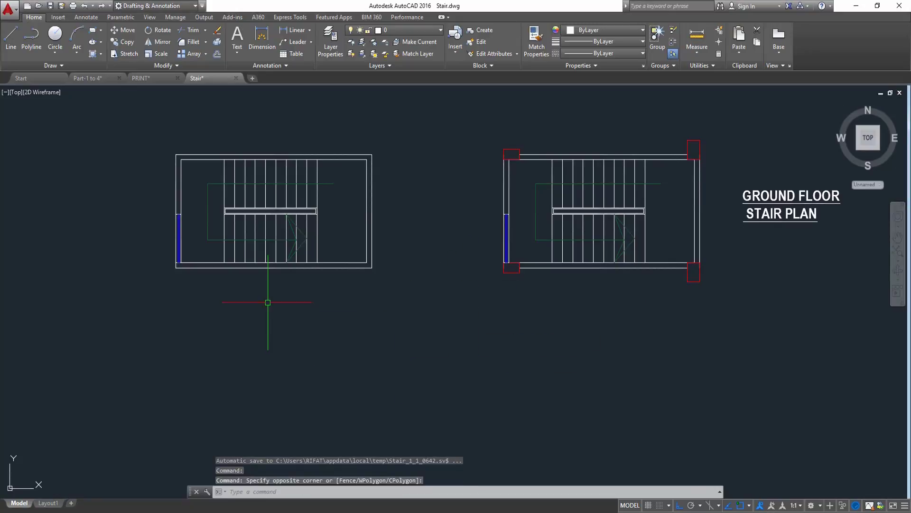
pyautogui.moveTo(268, 302); pyautogui.dragTo(278, 280, button='middle')
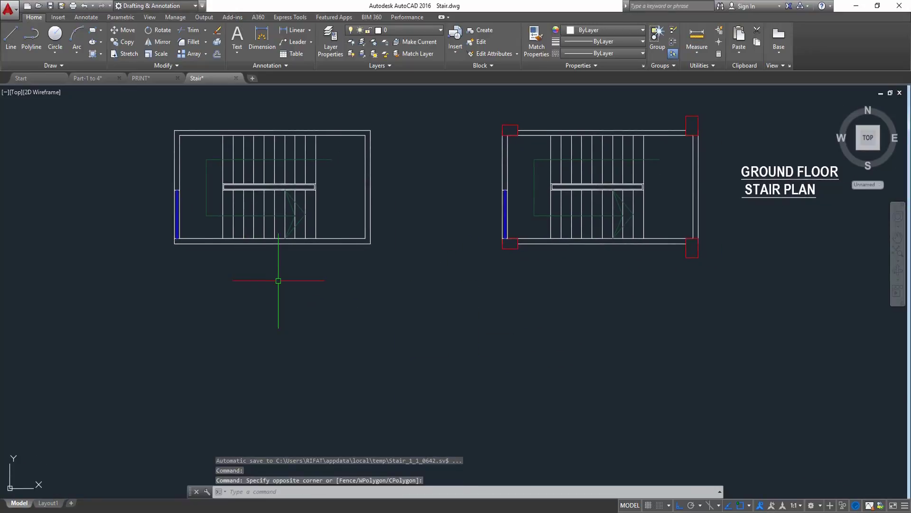
pyautogui.click(12, 38)
pyautogui.press('Escape')
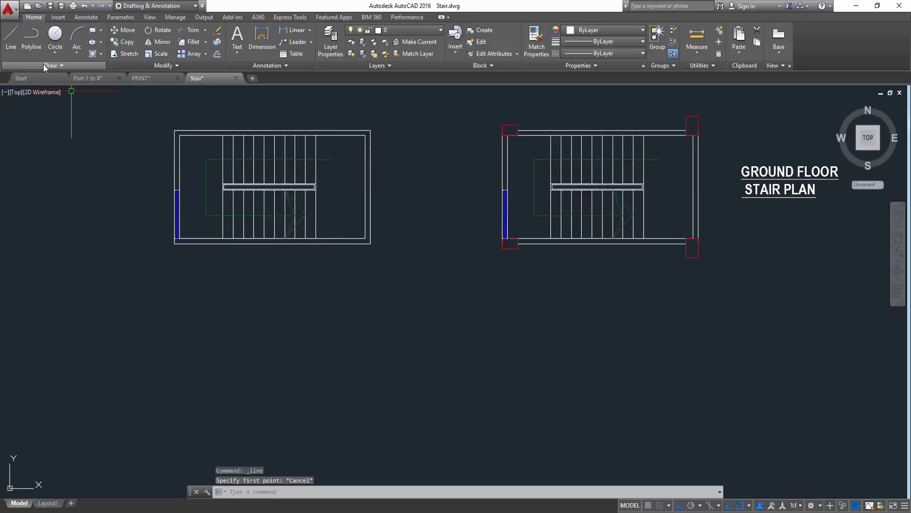
# - Draw a long vertical projection line straight down from the lower-right outer wall corner of the left stair plan
pyautogui.write('l')
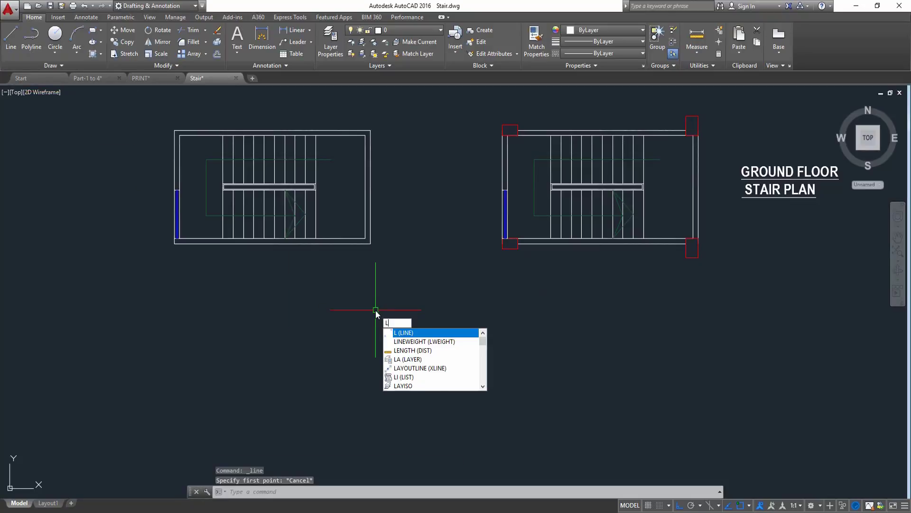
pyautogui.press('Return')
pyautogui.moveTo(241, 304); pyautogui.dragTo(234, 281, button='middle')
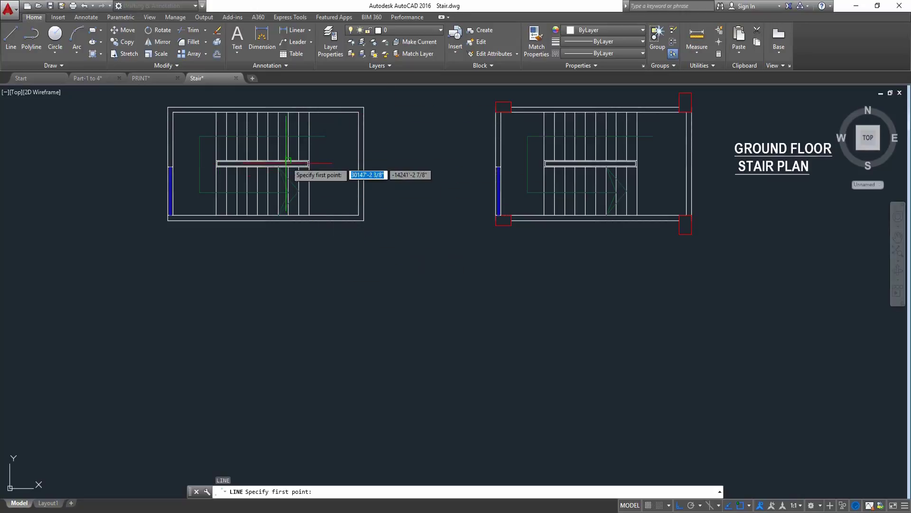
pyautogui.click(363, 220)
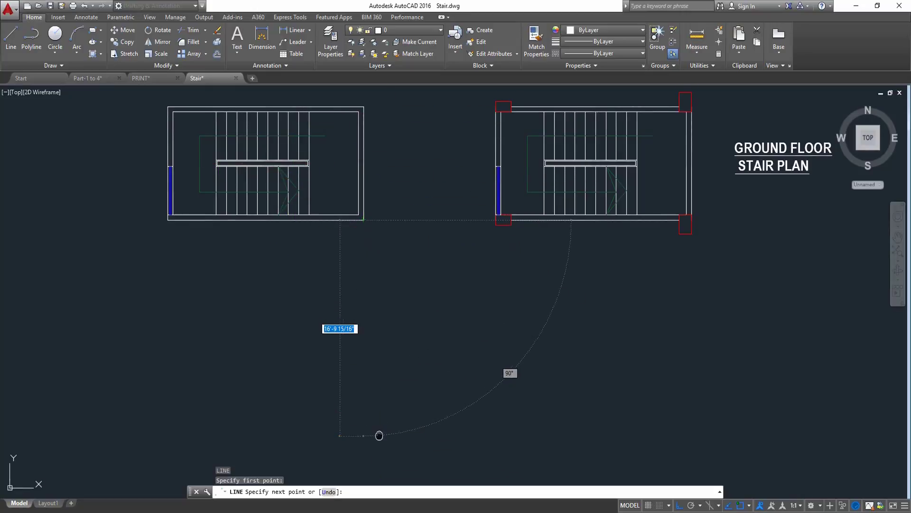
pyautogui.moveTo(378, 440); pyautogui.dragTo(384, 413, button='middle')
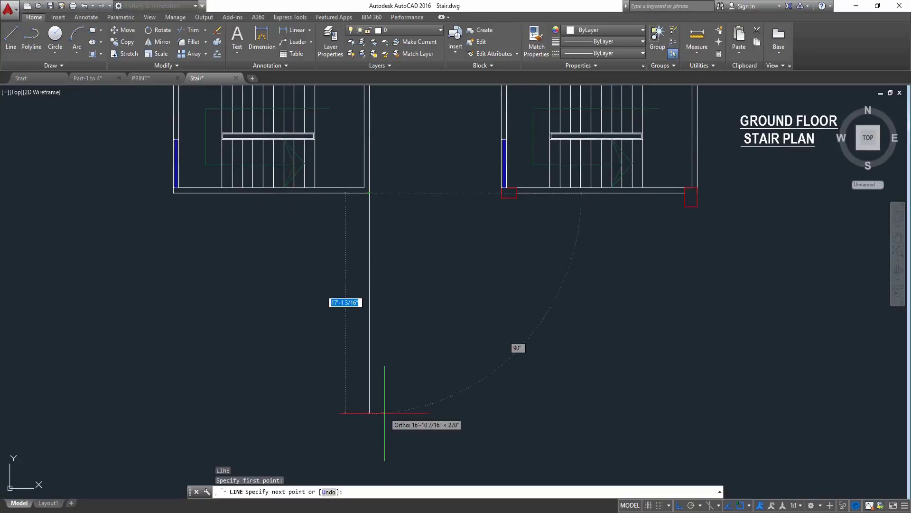
pyautogui.click(371, 456)
pyautogui.press('Return')
pyautogui.moveTo(351, 314); pyautogui.dragTo(399, 320, button='middle')
pyautogui.click(456, 248)
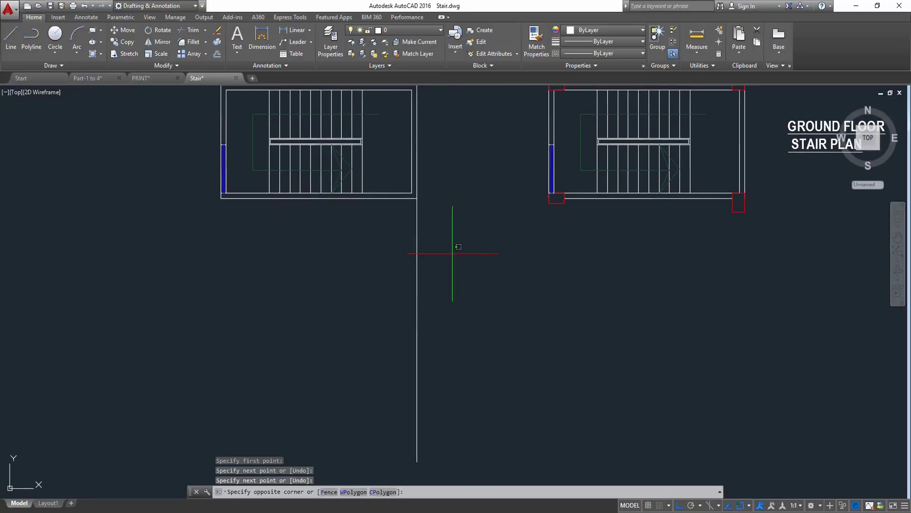
pyautogui.click(390, 311)
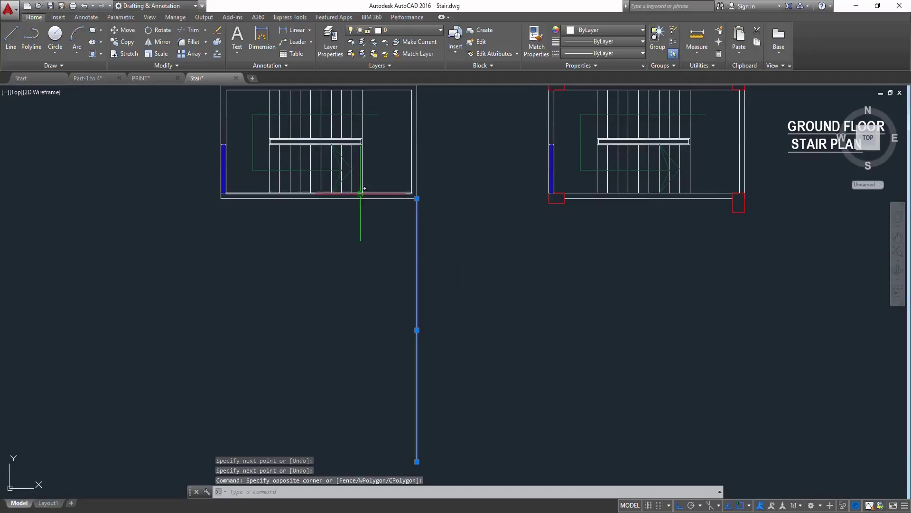
# - Draw a section-cut polyline horizontally across the left plan's lower stair flight, extending past both side walls, with short upturned ends
pyautogui.scroll(3, 351, 205)
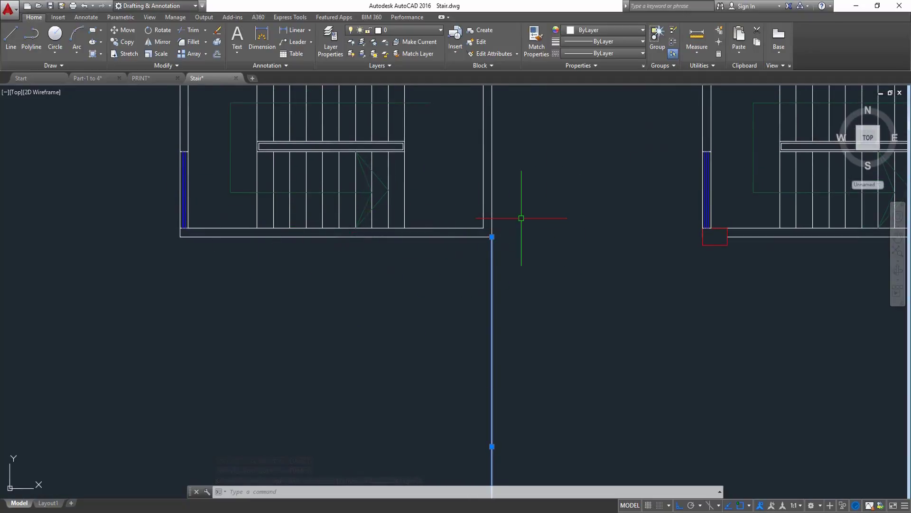
pyautogui.moveTo(444, 263); pyautogui.dragTo(484, 246, button='middle')
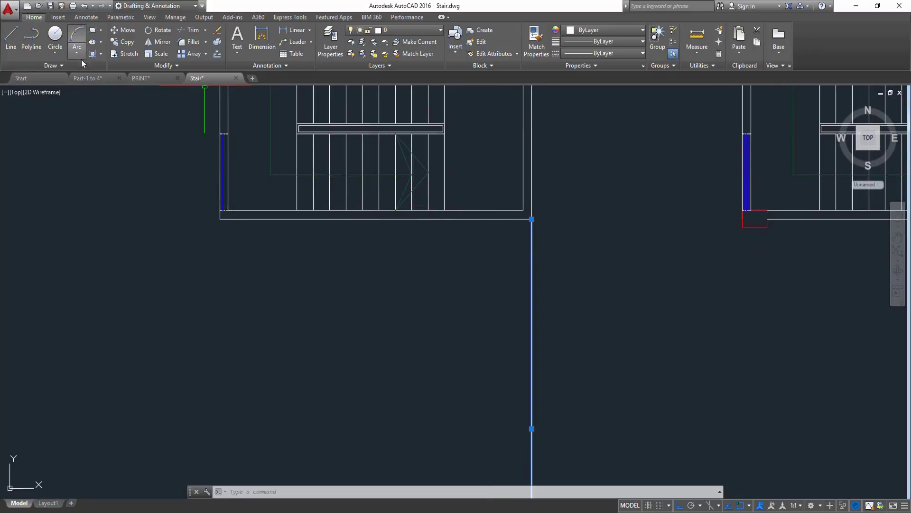
pyautogui.click(31, 37)
pyautogui.click(140, 154)
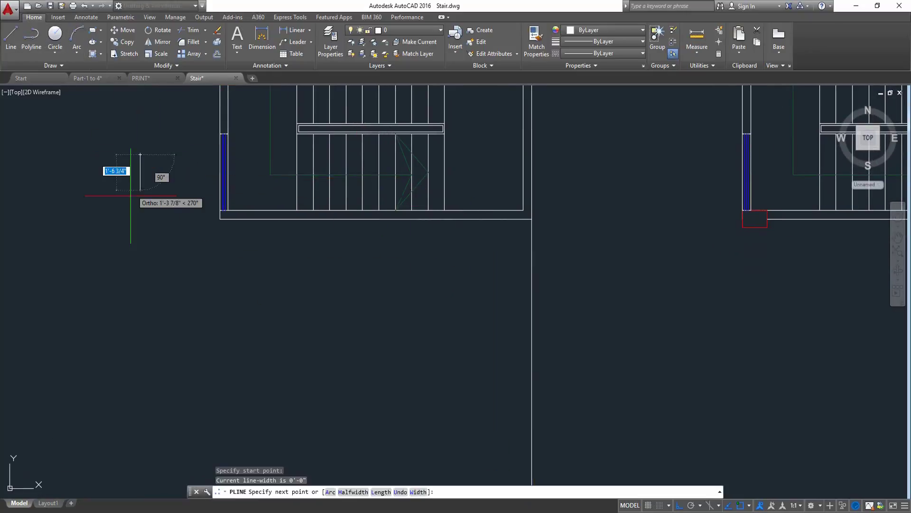
pyautogui.click(140, 185)
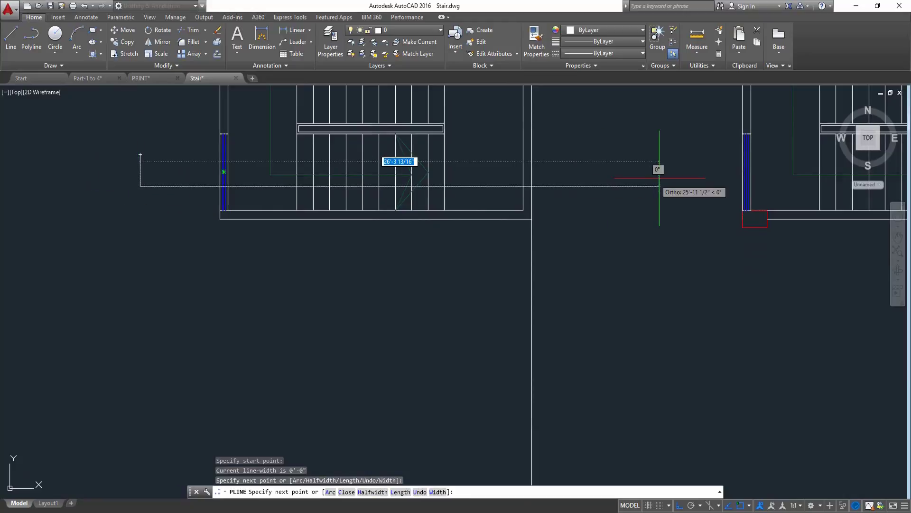
pyautogui.click(592, 186)
pyautogui.click(592, 156)
pyautogui.press('Return')
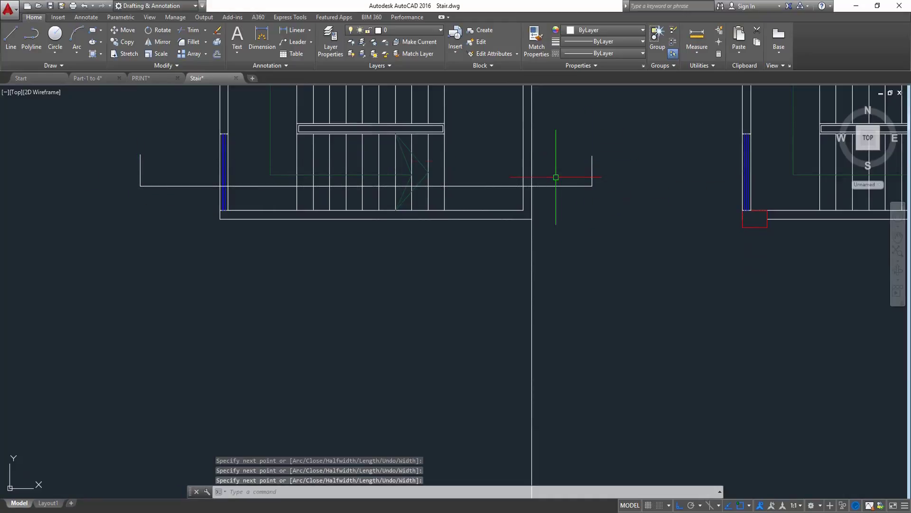
# - Draw a triangular polyline arrowhead pointing up on the left end of the section line, with Ortho off for the slanted sides
pyautogui.moveTo(556, 174); pyautogui.dragTo(577, 229, button='middle')
pyautogui.scroll(2, 173, 216)
pyautogui.write('p')
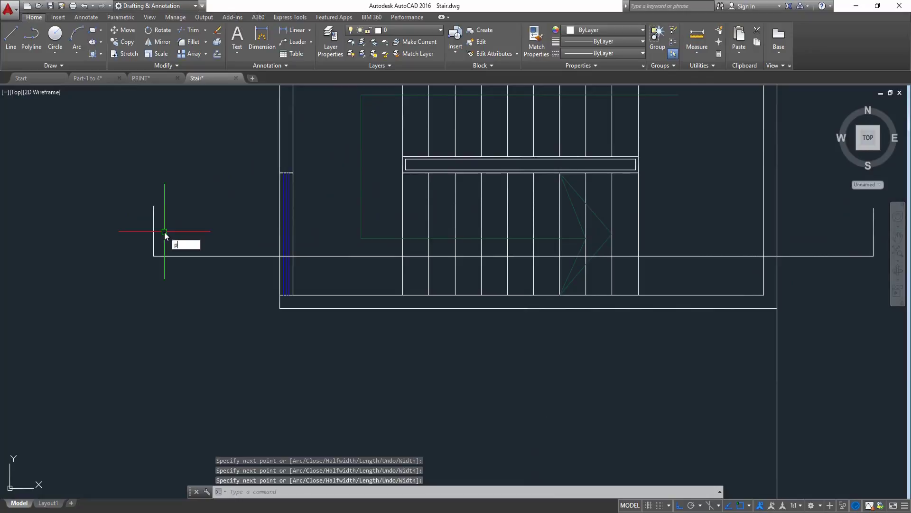
pyautogui.write('l')
pyautogui.press('Return')
pyautogui.click(153, 206)
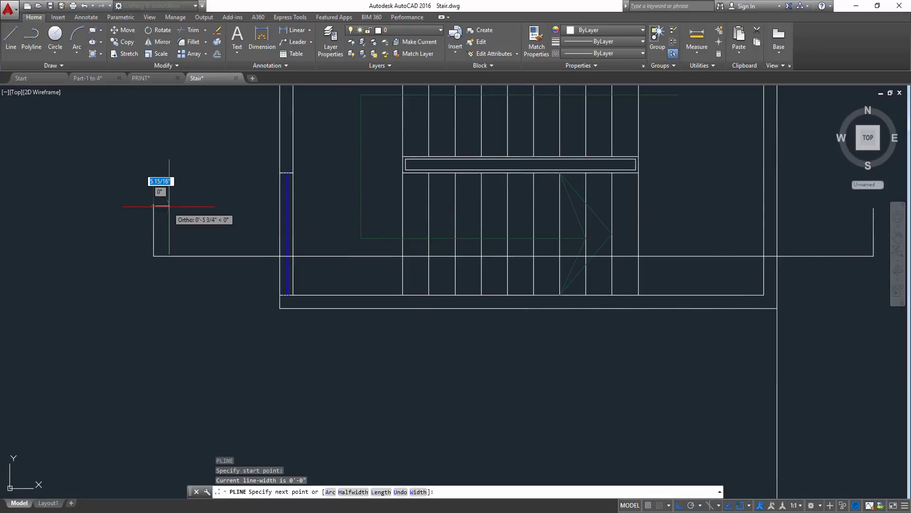
pyautogui.click(153, 206)
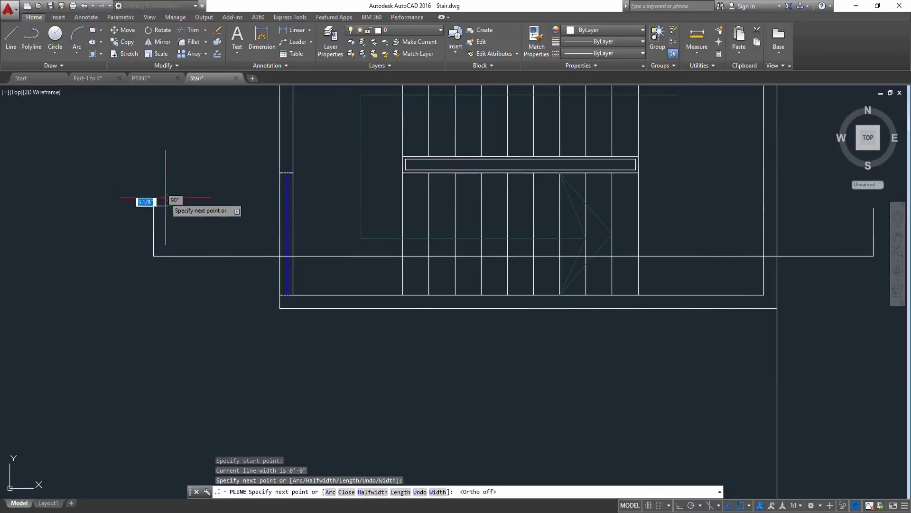
pyautogui.press('F8')
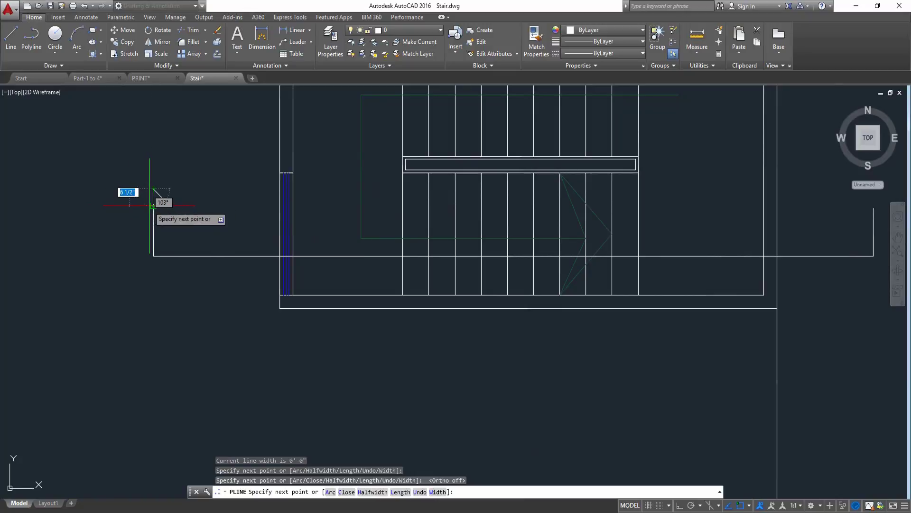
pyautogui.click(137, 205)
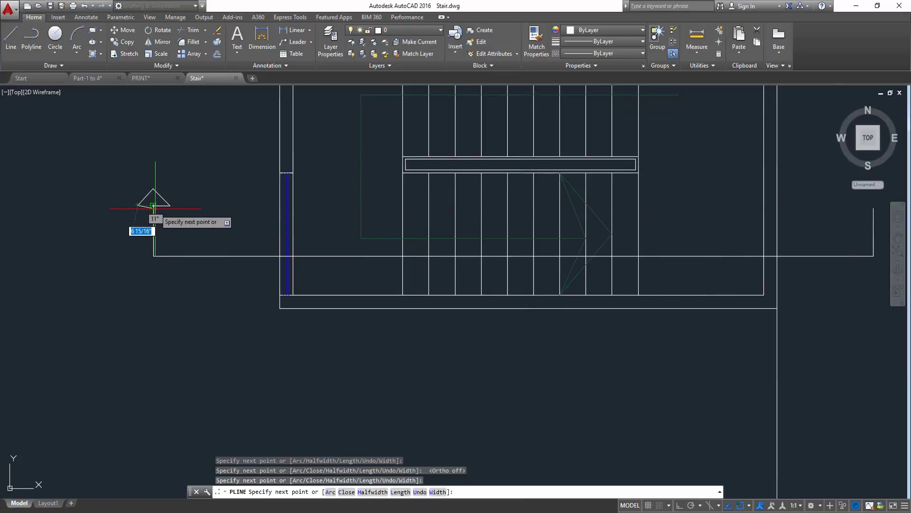
pyautogui.click(152, 206)
pyautogui.press('Return')
# - Mirror the arrowhead to the section line's right side about a vertical axis near the line's middle, keeping the original
pyautogui.moveTo(203, 212); pyautogui.dragTo(155, 225, button='middle')
pyautogui.click(152, 212)
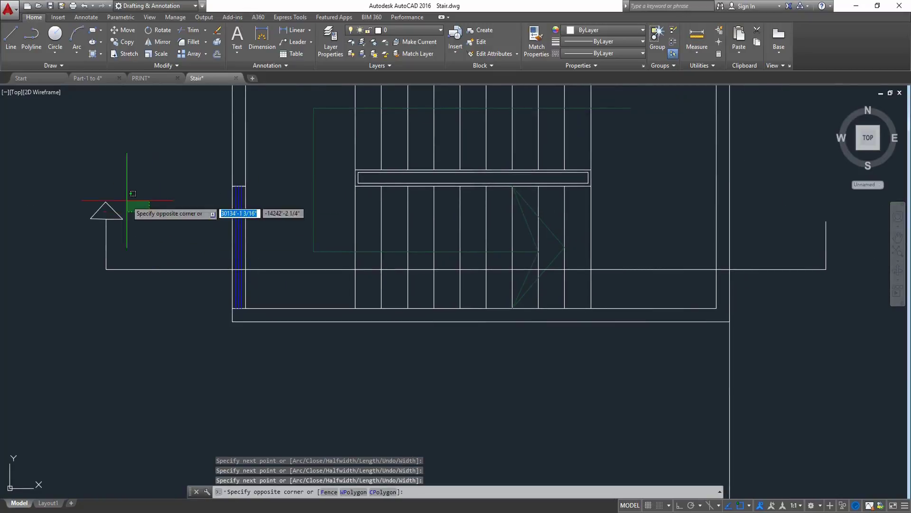
pyautogui.click(89, 174)
pyautogui.write('i')
pyautogui.press('Return')
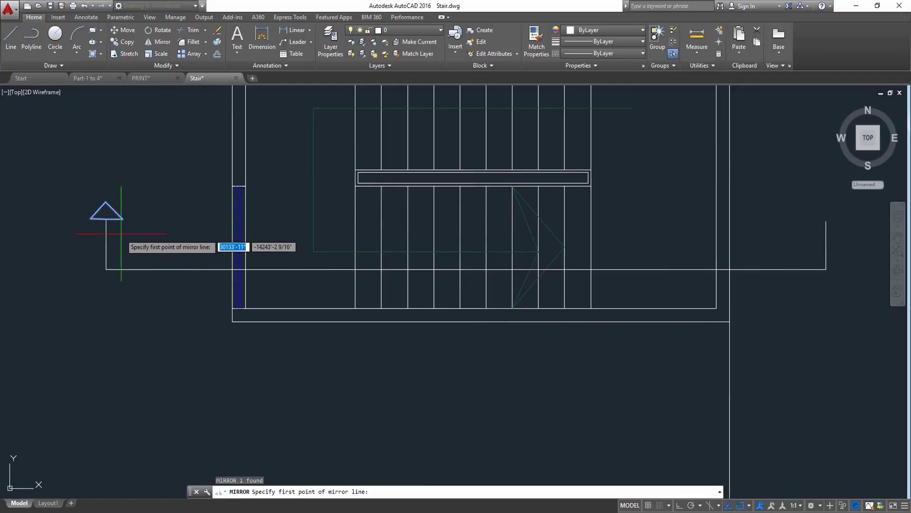
pyautogui.click(477, 269)
pyautogui.click(473, 385)
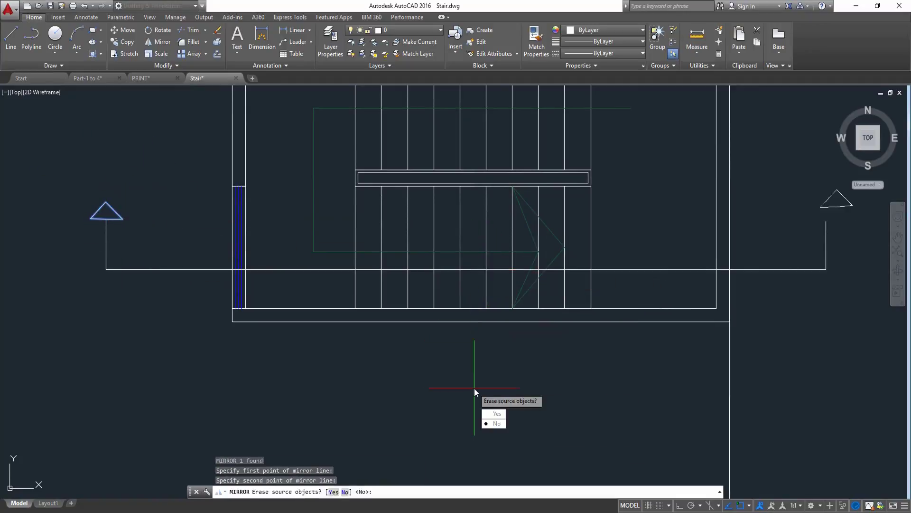
pyautogui.press('Return')
# - Move the mirrored arrowhead by the middle point of its base onto the section line's right end
pyautogui.scroll(3, 620, 236)
pyautogui.scroll(2, 620, 235)
pyautogui.click(508, 198)
pyautogui.click(409, 247)
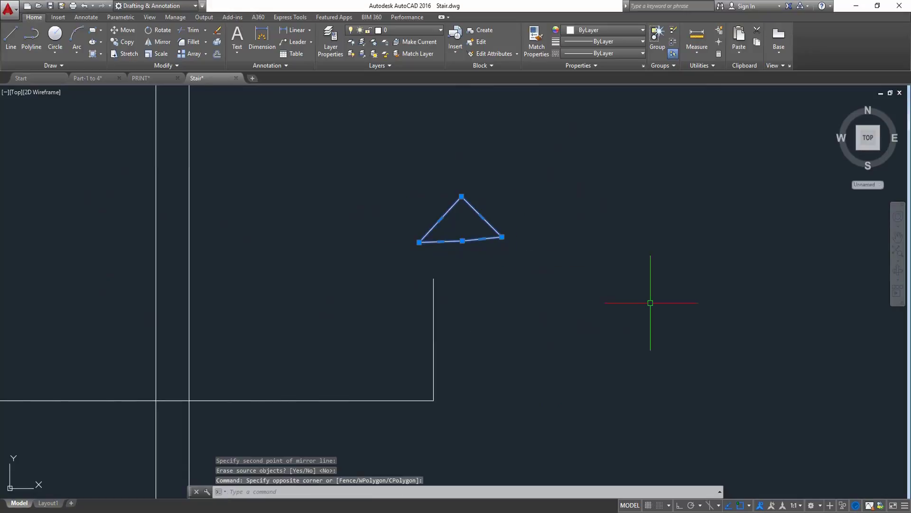
pyautogui.write('m')
pyautogui.press('Return')
pyautogui.click(462, 241)
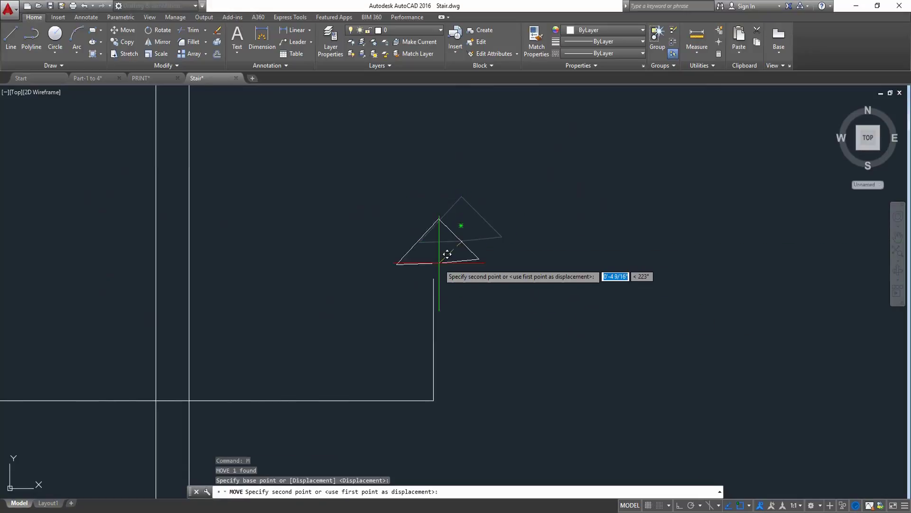
pyautogui.click(433, 279)
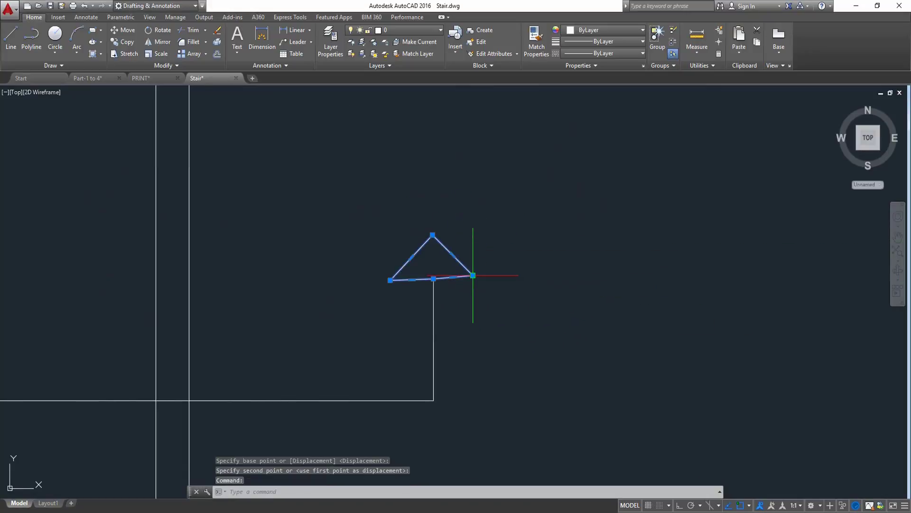
# - Stretch the right arrowhead's outer base corner with Ortho on until it is level with the opposite base corner
pyautogui.click(473, 275)
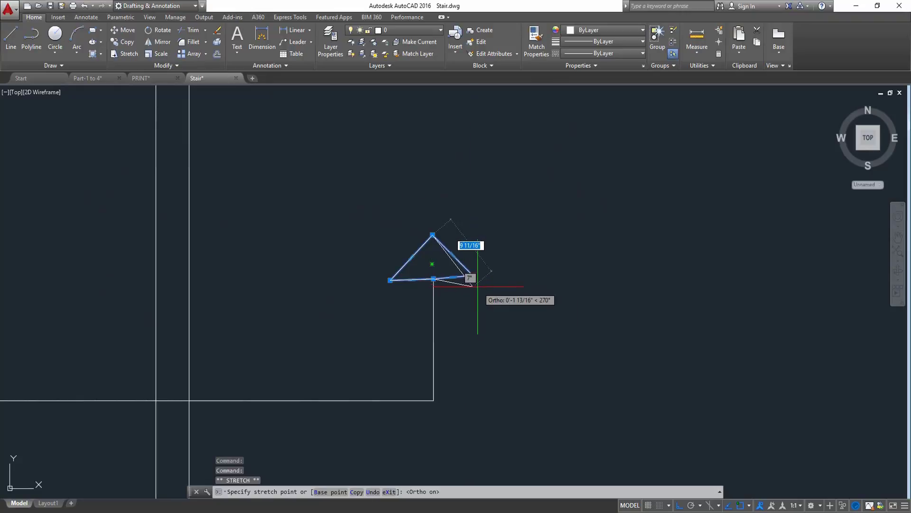
pyautogui.press('F8')
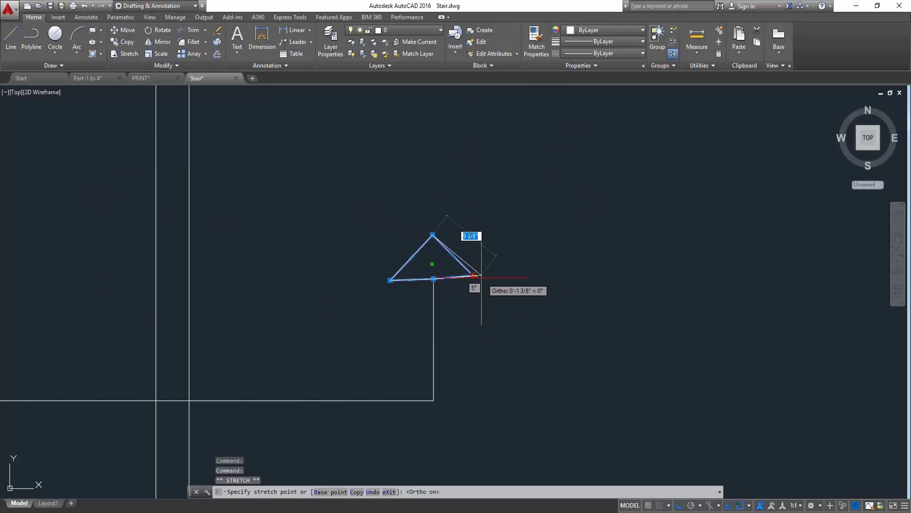
pyautogui.press('Escape')
pyautogui.press('Escape')
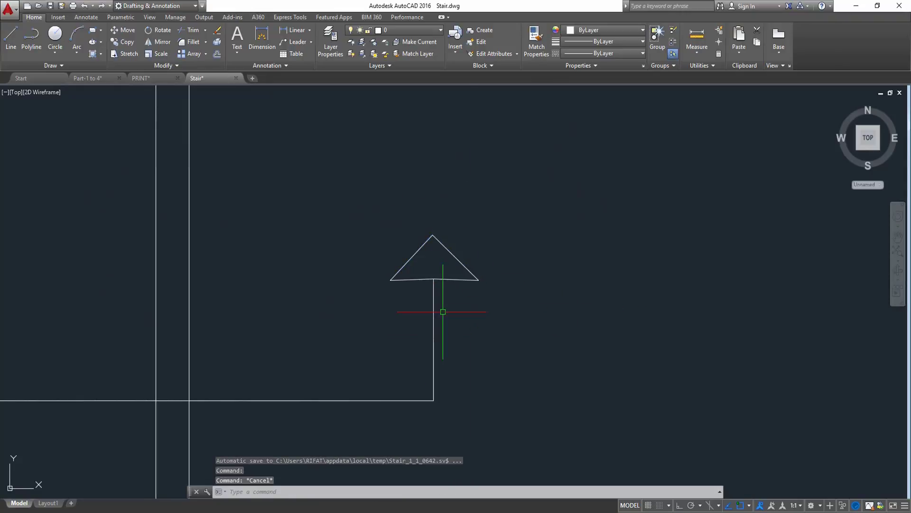
pyautogui.moveTo(441, 312); pyautogui.dragTo(668, 265, button='middle')
pyautogui.scroll(-5, 668, 265)
pyautogui.moveTo(519, 298); pyautogui.dragTo(549, 317, button='middle')
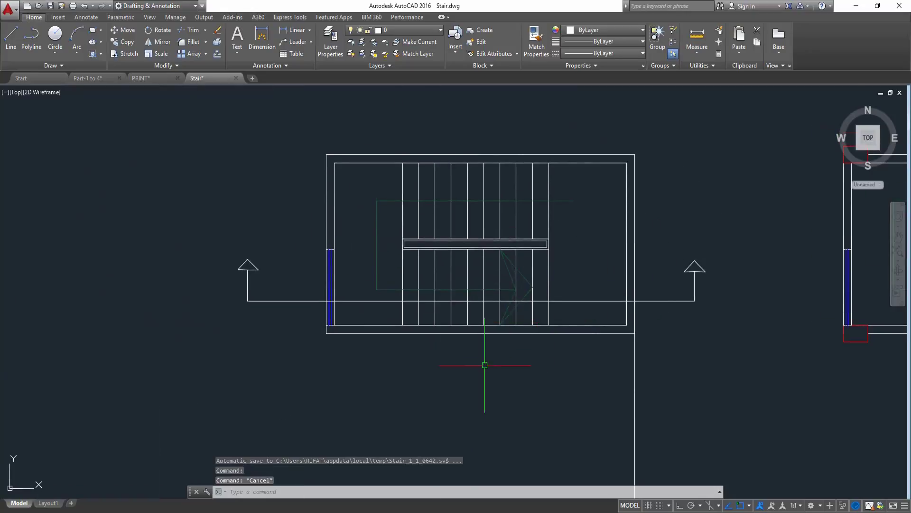
# - Trim the left plan's wall, window and stair lines just below the section line, using all objects as cutting edges
pyautogui.moveTo(485, 365); pyautogui.dragTo(496, 299, button='middle')
pyautogui.press('Return')
pyautogui.press('Return')
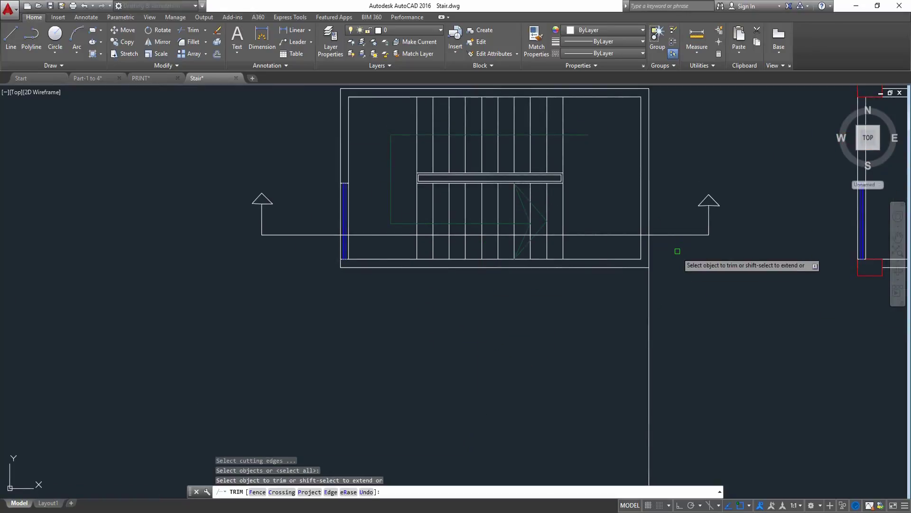
pyautogui.click(682, 246)
pyautogui.click(289, 275)
pyautogui.press('Escape')
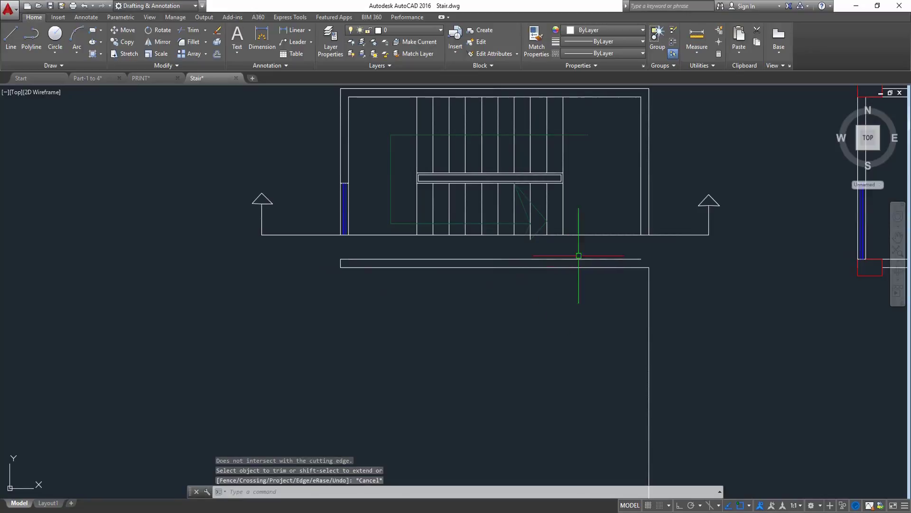
# - Erase the leftover bottom wall lines of the left plan below the section line, keeping the vertical projection line
pyautogui.click(582, 250)
pyautogui.click(247, 306)
pyautogui.press('Delete')
pyautogui.moveTo(580, 331); pyautogui.dragTo(555, 304, button='middle')
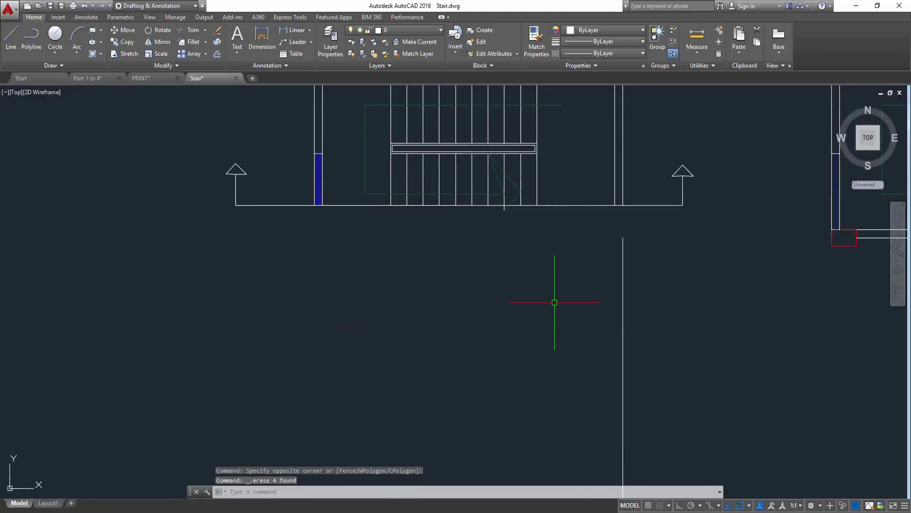
pyautogui.moveTo(507, 248); pyautogui.dragTo(498, 290, button='middle')
pyautogui.write('r')
pyautogui.press('Return')
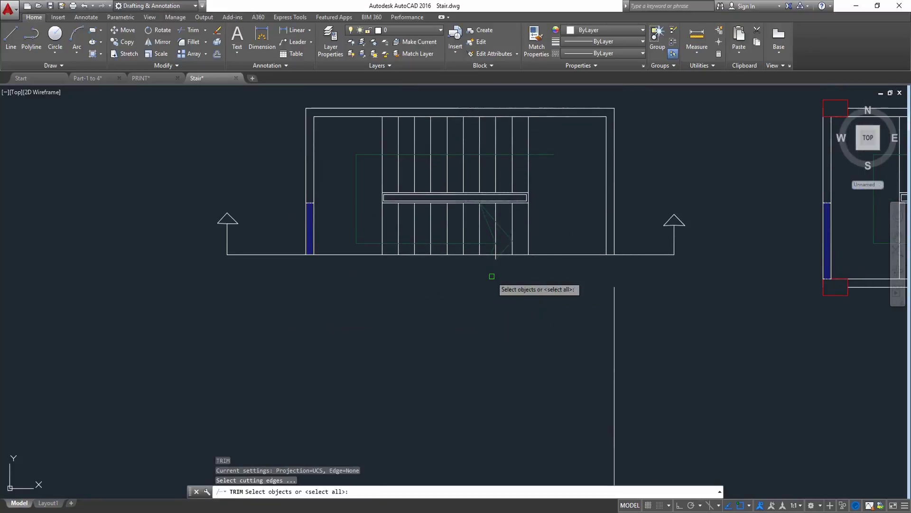
pyautogui.press('Return')
pyautogui.press('Escape')
pyautogui.scroll(-4, 511, 284)
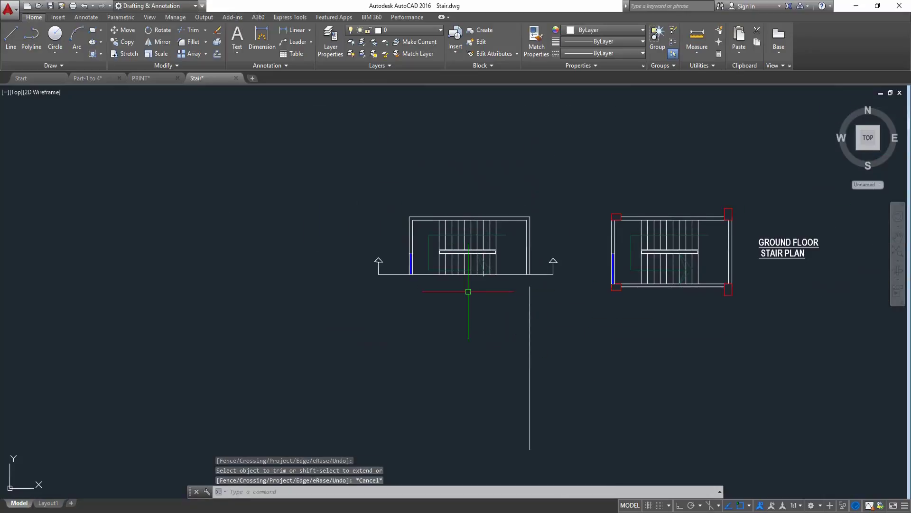
pyautogui.hotkey('ctrl', 'z')
pyautogui.press('Escape')
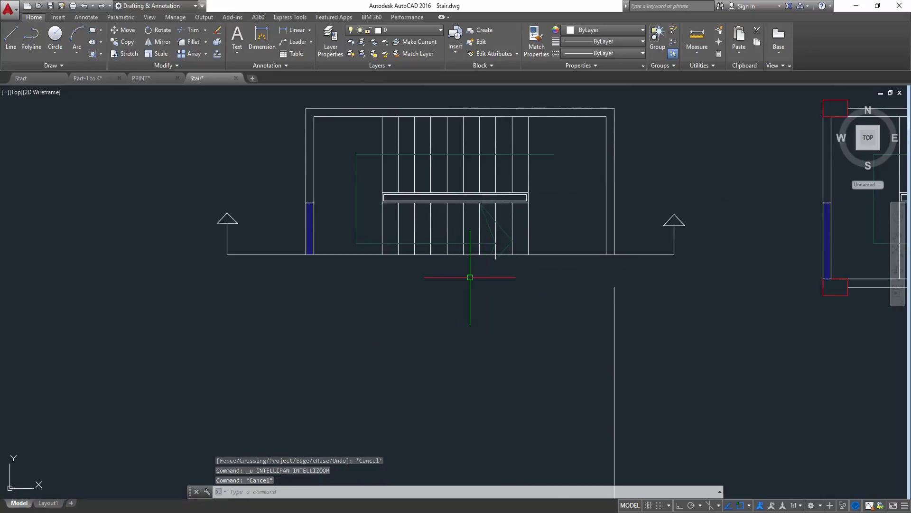
# - Undo the left plan's trimming, the arrowheads and the section line, keeping the vertical projection line below the plan
pyautogui.hotkey('ctrl', 'z')
pyautogui.hotkey('ctrl', 'z')
pyautogui.hotkey('ctrl', 'z')
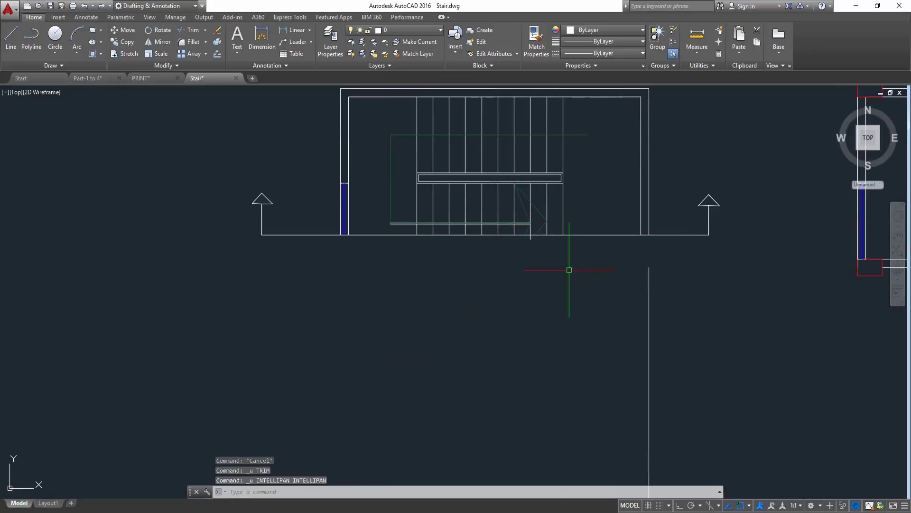
pyautogui.hotkey('ctrl', 'z')
pyautogui.hotkey('ctrl', 'z')
pyautogui.hotkey('ctrl', 'z')
pyautogui.hotkey('ctrl', 'z')
pyautogui.hotkey('ctrl', 'z')
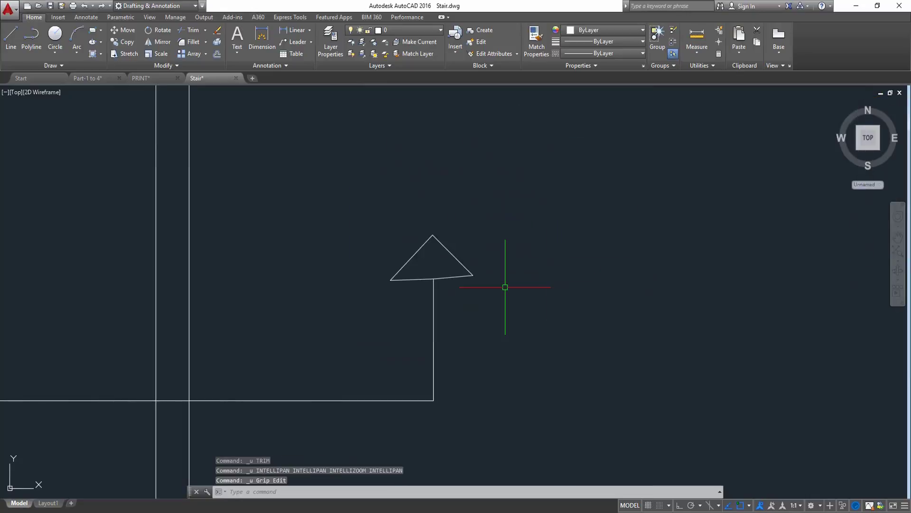
pyautogui.hotkey('ctrl', 'z')
pyautogui.hotkey('ctrl', 'z')
pyautogui.hotkey('ctrl', 'z')
pyautogui.hotkey('ctrl', 'z')
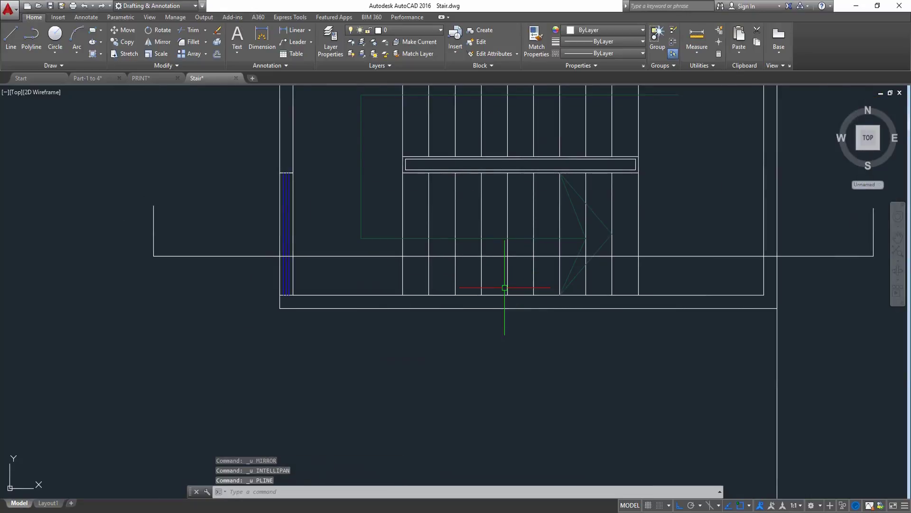
pyautogui.scroll(-2, 458, 281)
pyautogui.moveTo(391, 309); pyautogui.dragTo(432, 279, button='middle')
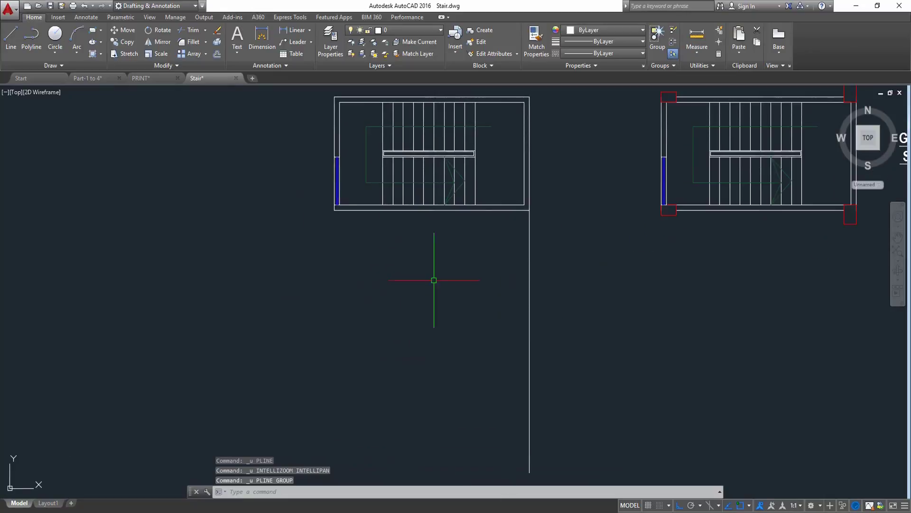
# - Copy the vertical projection line from the left plan's lower right outer wall corner to the inner corner of the same wall
pyautogui.click(546, 280)
pyautogui.click(502, 296)
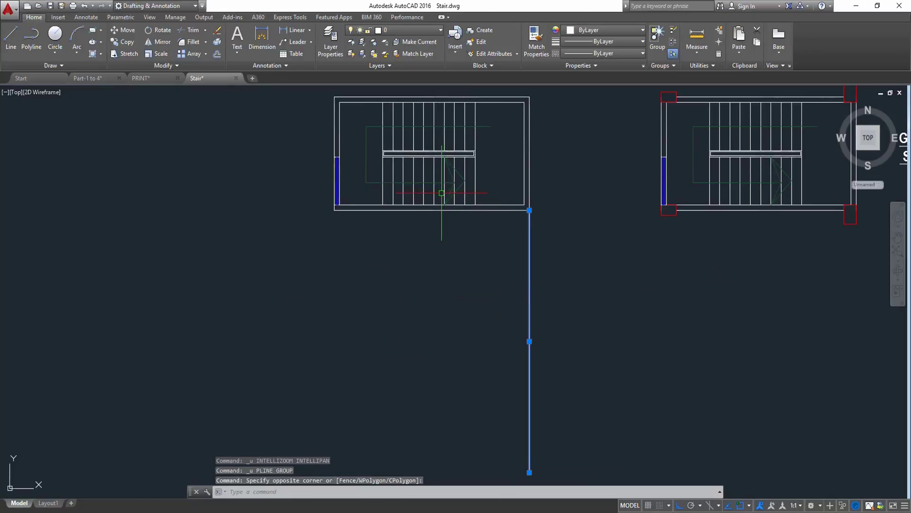
pyautogui.moveTo(403, 195); pyautogui.dragTo(418, 270, button='middle')
pyautogui.scroll(4, 468, 292)
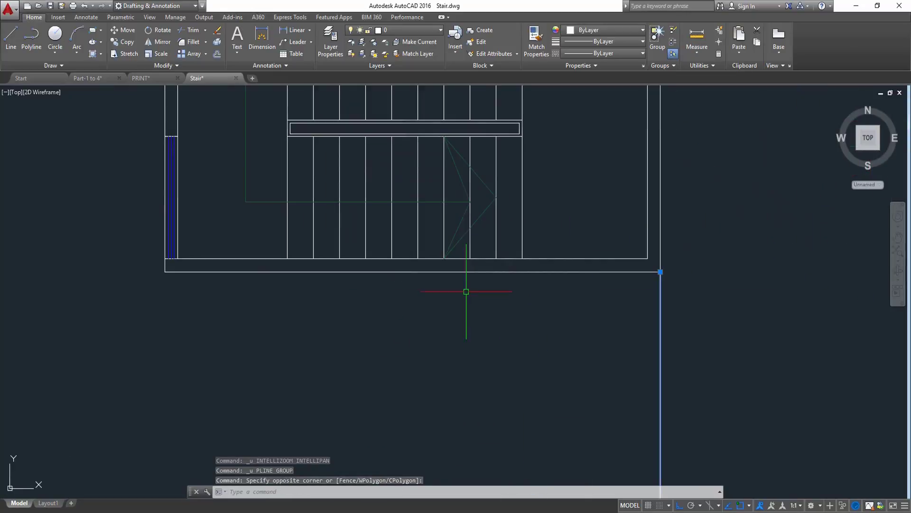
pyautogui.scroll(-4, 603, 189)
pyautogui.scroll(2, 547, 130)
pyautogui.scroll(2, 547, 131)
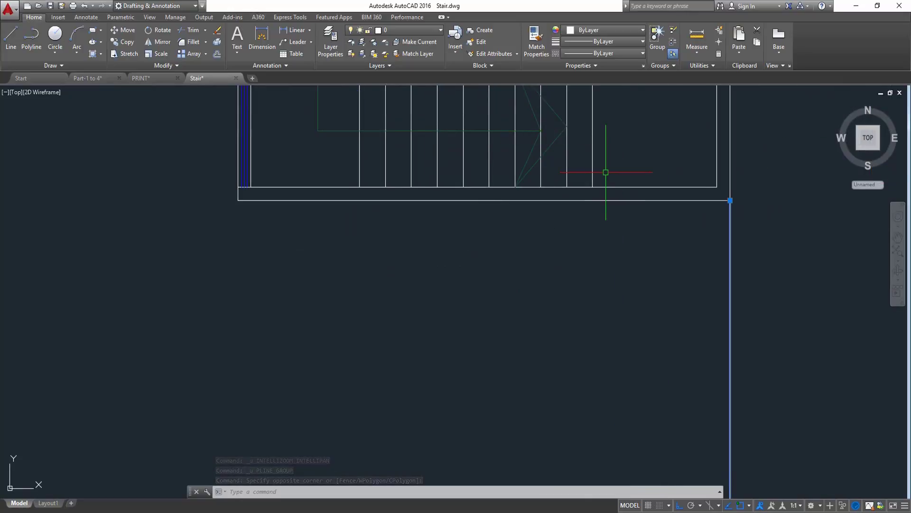
pyautogui.moveTo(604, 171); pyautogui.dragTo(545, 213, button='middle')
pyautogui.click(128, 44)
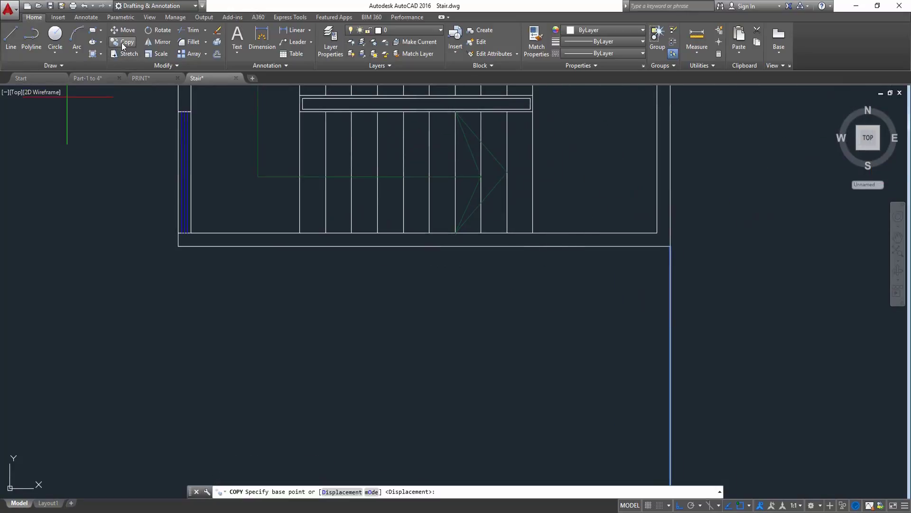
pyautogui.click(670, 247)
pyautogui.click(657, 233)
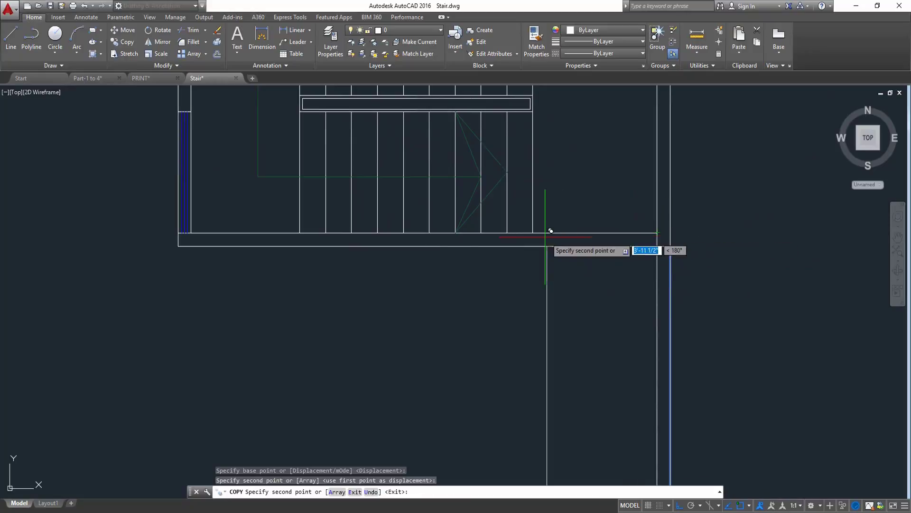
# - Place further copies of the projection line at all ten stair lines and at the left wall's inner and outer faces
pyautogui.click(533, 233)
pyautogui.click(506, 232)
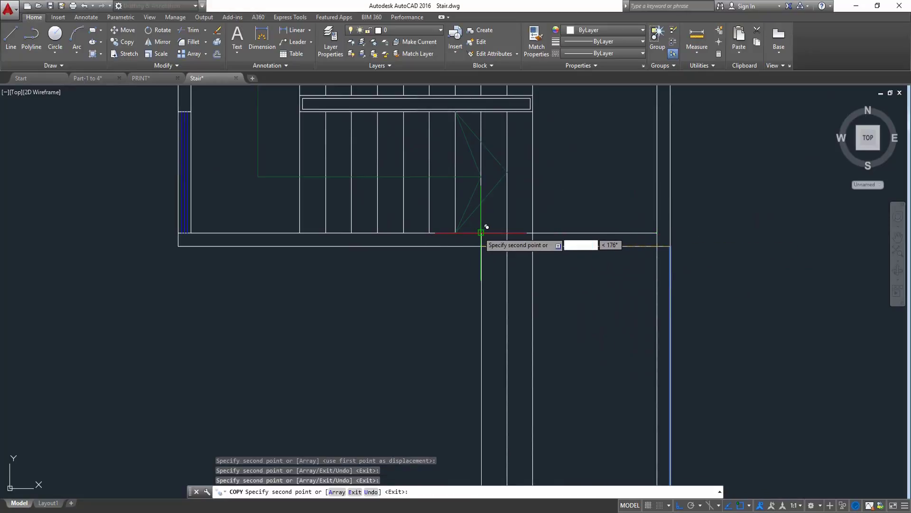
pyautogui.click(481, 232)
pyautogui.click(455, 233)
pyautogui.click(429, 233)
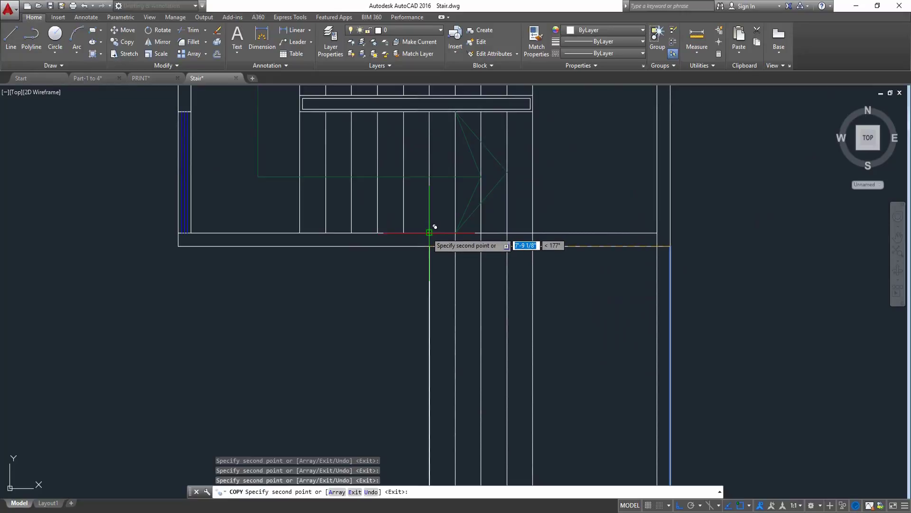
pyautogui.click(403, 233)
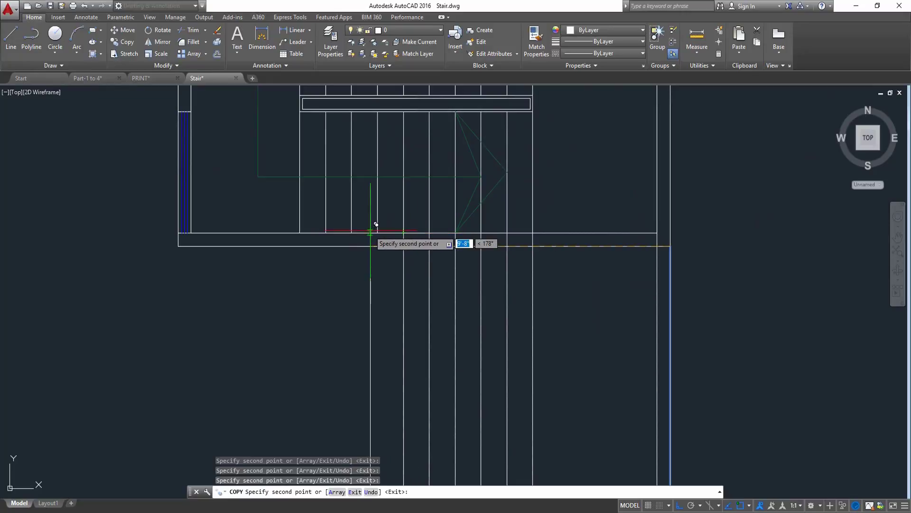
pyautogui.click(377, 232)
pyautogui.click(351, 233)
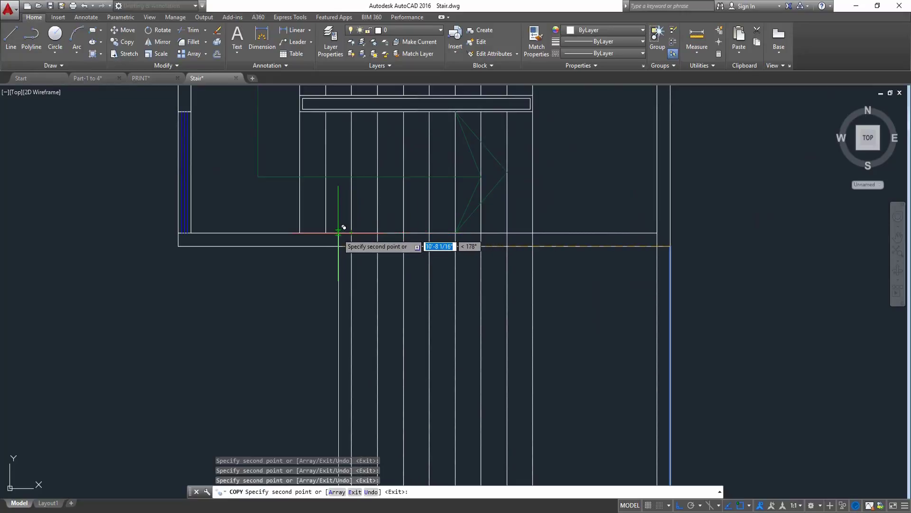
pyautogui.click(326, 233)
pyautogui.click(299, 233)
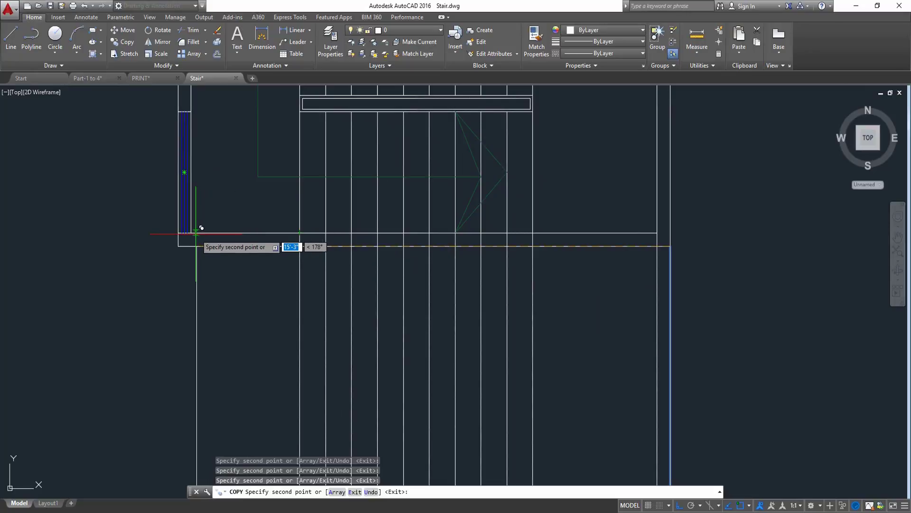
pyautogui.press('Return')
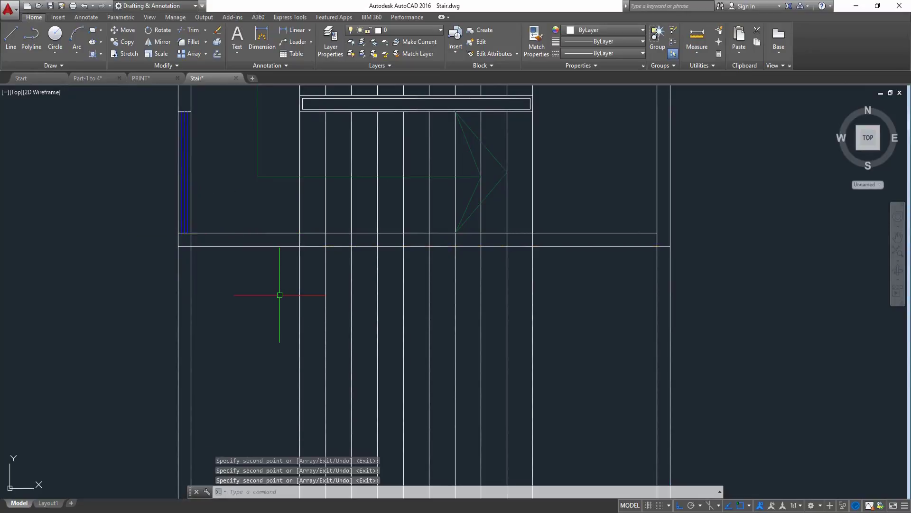
# - Draw a horizontal line across all the projection lines near their lower ends, extending past both outer wall lines
pyautogui.scroll(-4, 346, 366)
pyautogui.moveTo(350, 376); pyautogui.dragTo(374, 261, button='middle')
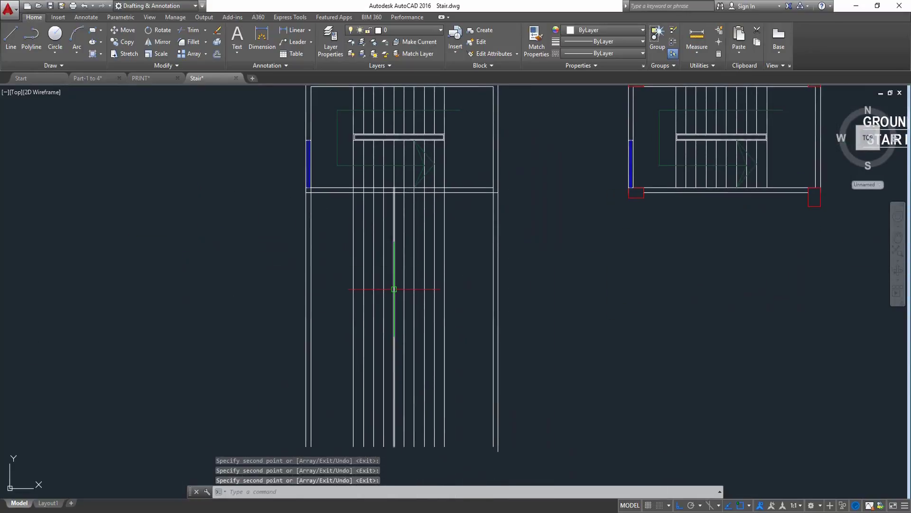
pyautogui.press('l')
pyautogui.press('Return')
pyautogui.click(245, 360)
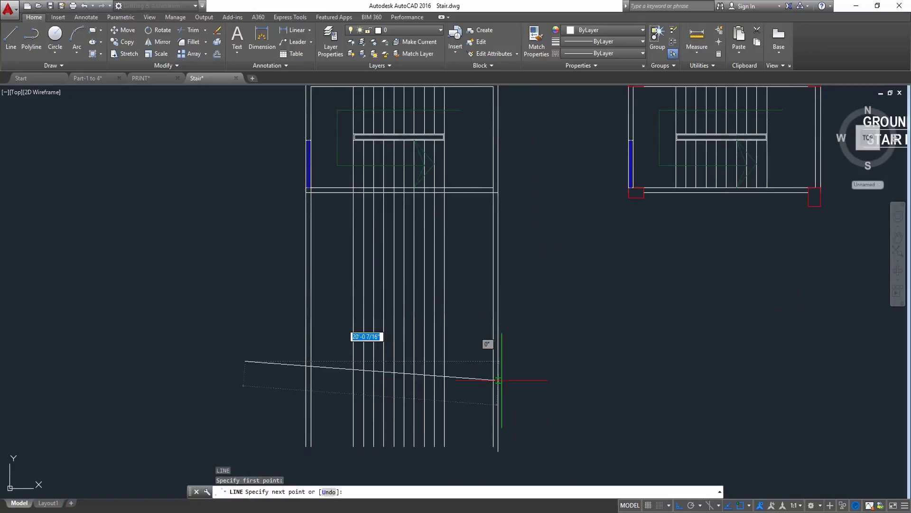
pyautogui.click(573, 362)
pyautogui.press('Return')
# - Offset the horizontal line 10' upward
pyautogui.press('o')
pyautogui.press('Return')
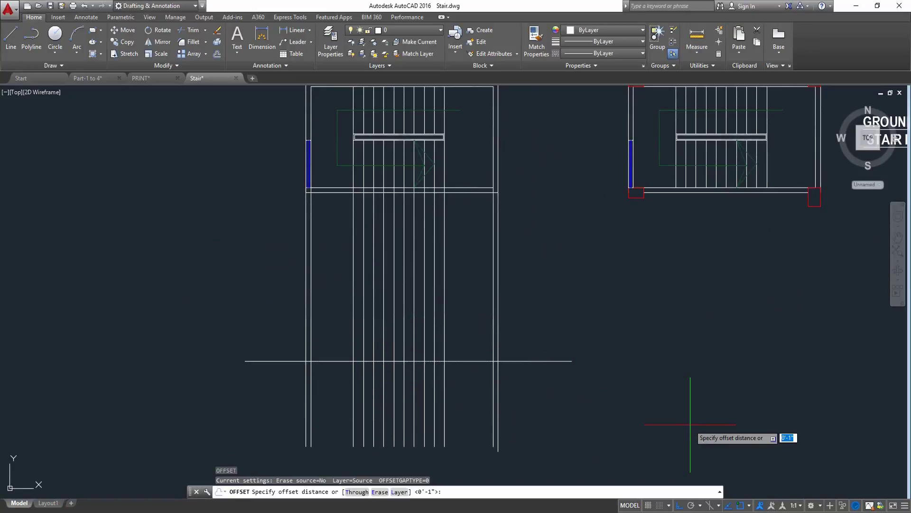
pyautogui.press('Return')
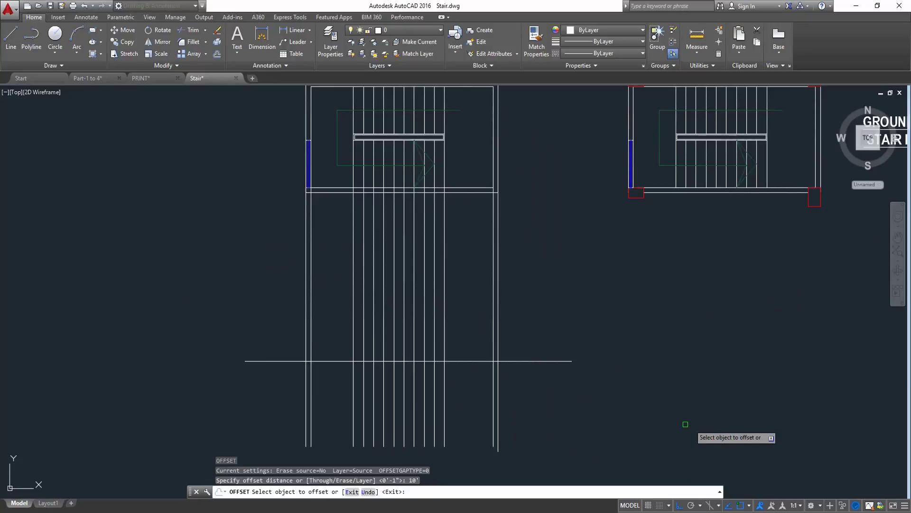
pyautogui.click(554, 362)
pyautogui.click(567, 290)
pyautogui.press('Return')
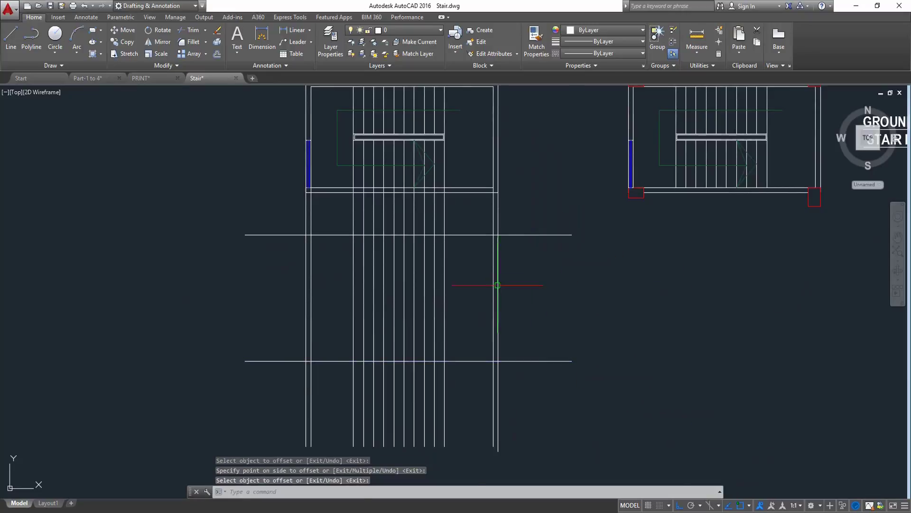
# - Trim the vertical projection lines above the upper horizontal line, using all objects as cutting edges
pyautogui.scroll(5, 494, 285)
pyautogui.write('t')
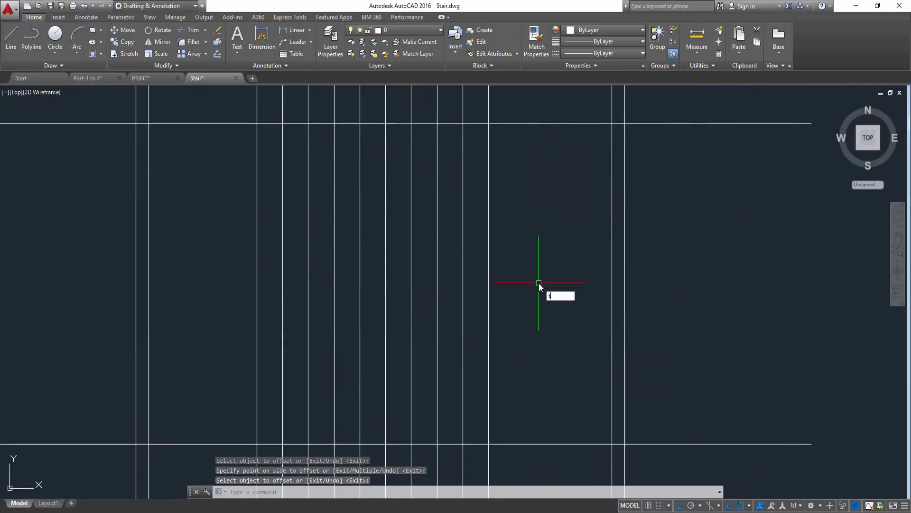
pyautogui.write('e cor')
pyautogui.press('Return')
pyautogui.press('Return')
pyautogui.click(654, 104)
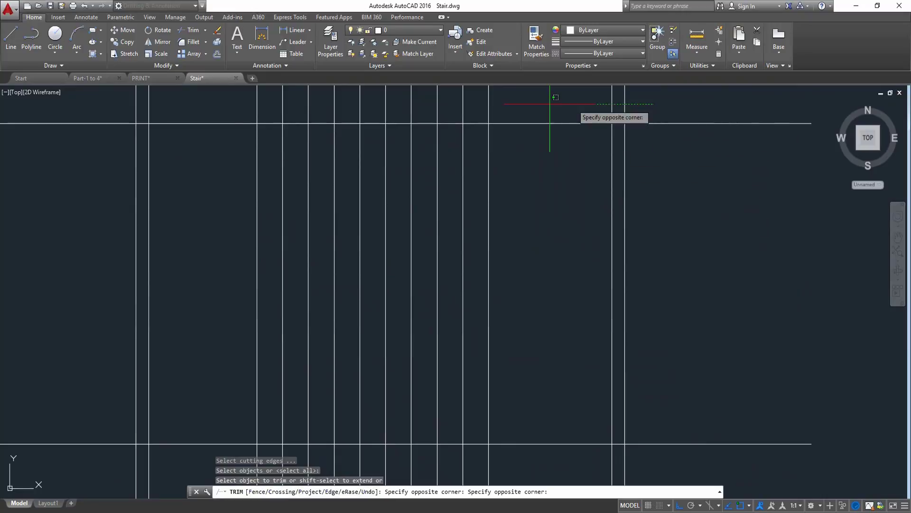
pyautogui.click(79, 114)
# - Trim the overhanging ends of both horizontal lines outside the outer wall lines on each side
pyautogui.click(121, 109)
pyautogui.click(14, 475)
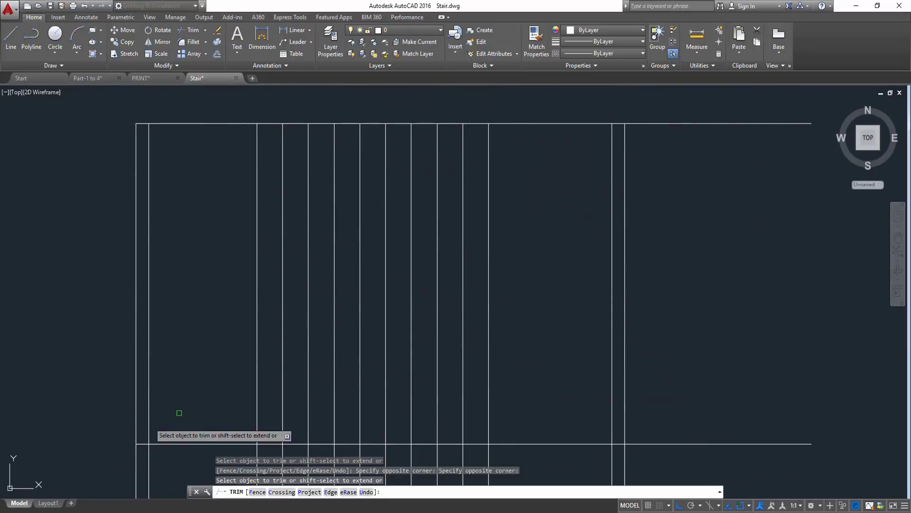
pyautogui.click(716, 99)
pyautogui.click(647, 464)
# - Trim the vertical projection lines below the lower horizontal line and finish trimming
pyautogui.moveTo(531, 415); pyautogui.dragTo(580, 165, button='middle')
pyautogui.click(727, 270)
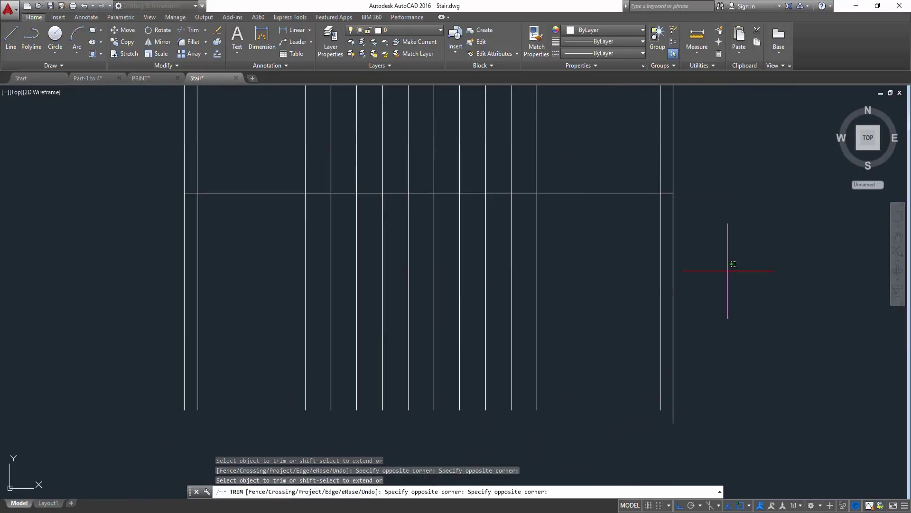
pyautogui.click(133, 362)
pyautogui.press('Return')
pyautogui.scroll(-2, 261, 370)
pyautogui.moveTo(322, 245); pyautogui.dragTo(375, 302, button='middle')
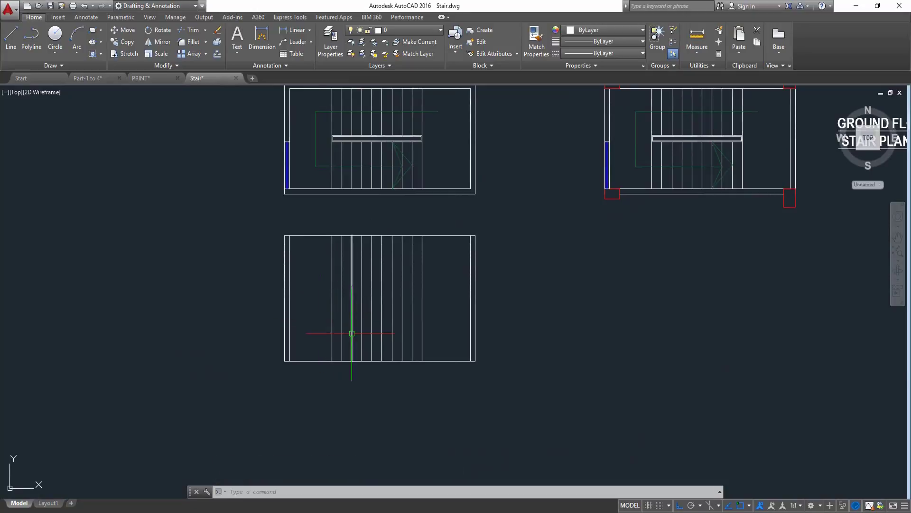
# - Set the current object colour to dark red (153,27,30)
pyautogui.moveTo(401, 149); pyautogui.dragTo(405, 170, button='middle')
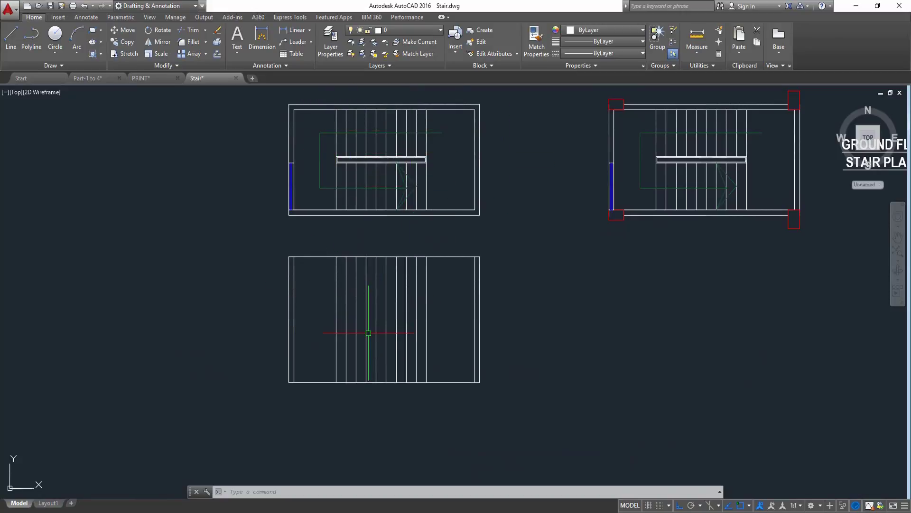
pyautogui.scroll(2, 343, 332)
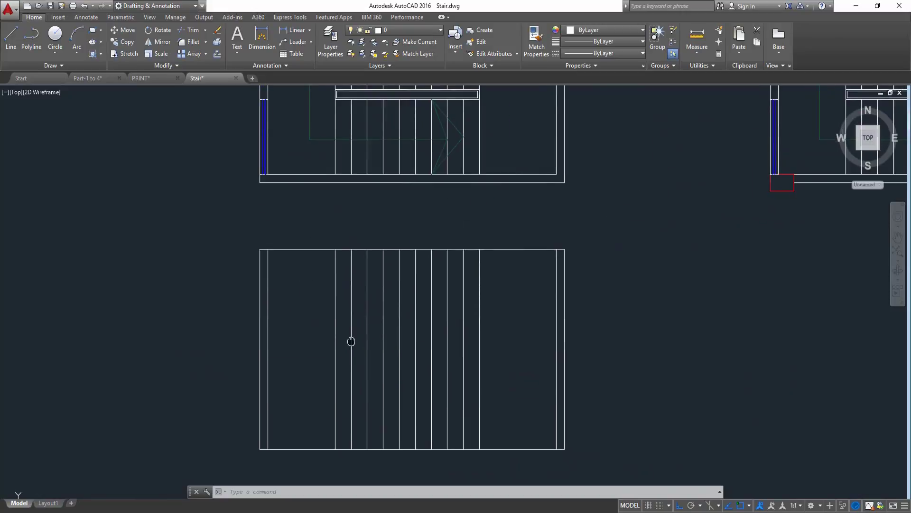
pyautogui.scroll(-2, 350, 306)
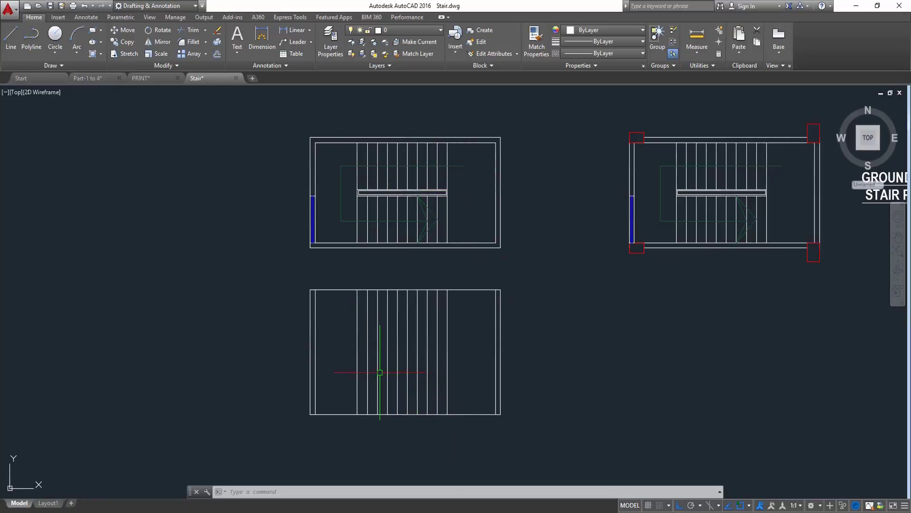
pyautogui.scroll(4, 380, 372)
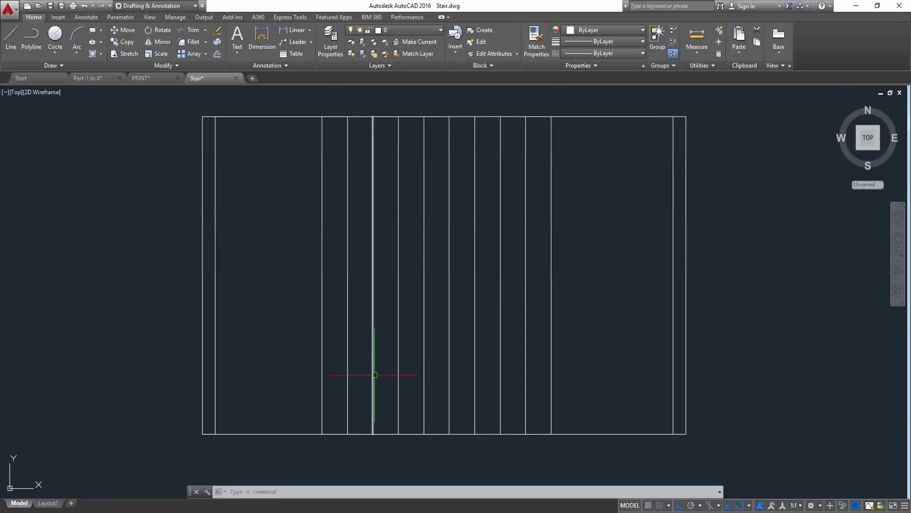
pyautogui.click(598, 31)
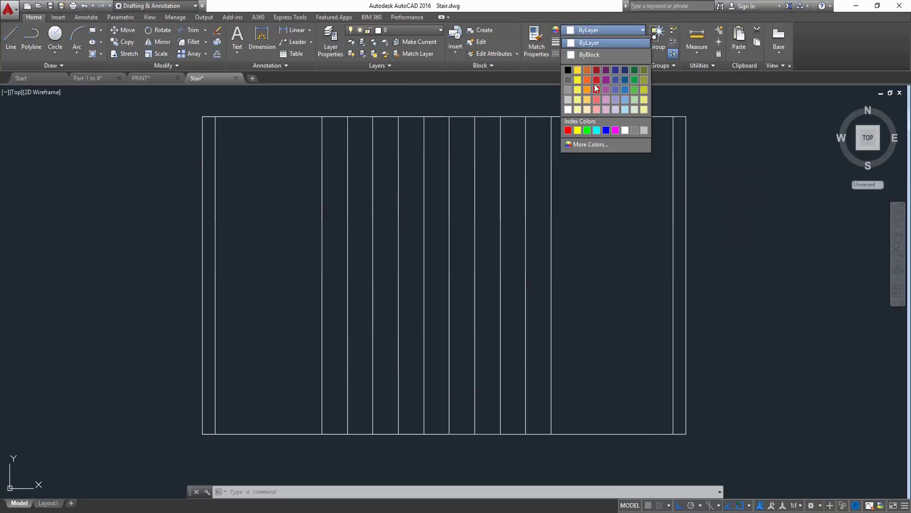
pyautogui.click(597, 70)
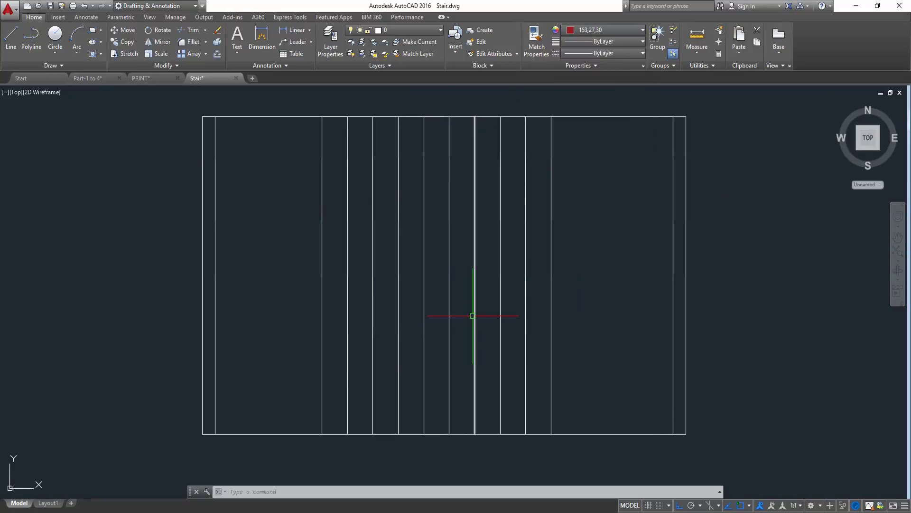
# - Draw a polyline from the base of the rightmost stair line, forming three steps with 6" risers and treads reaching the next stair lines
pyautogui.write('PL')
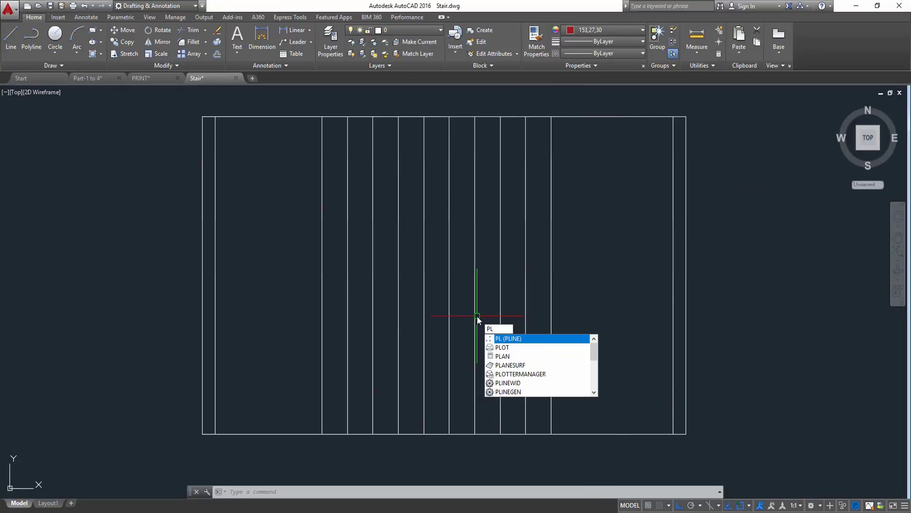
pyautogui.press('Return')
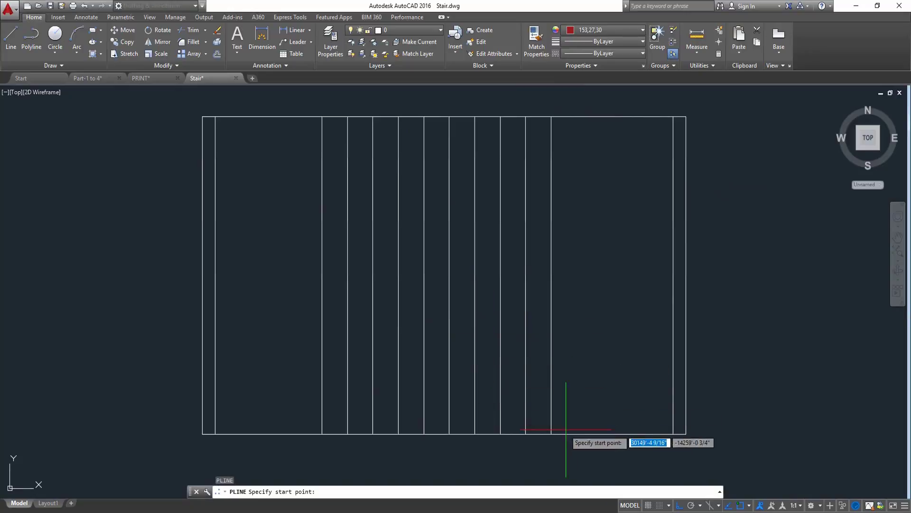
pyautogui.click(551, 433)
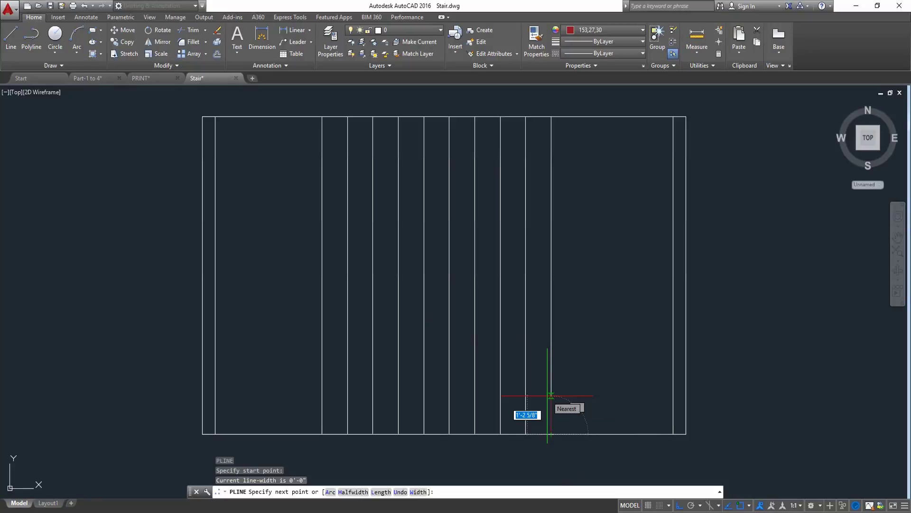
pyautogui.write('6')
pyautogui.press('Return')
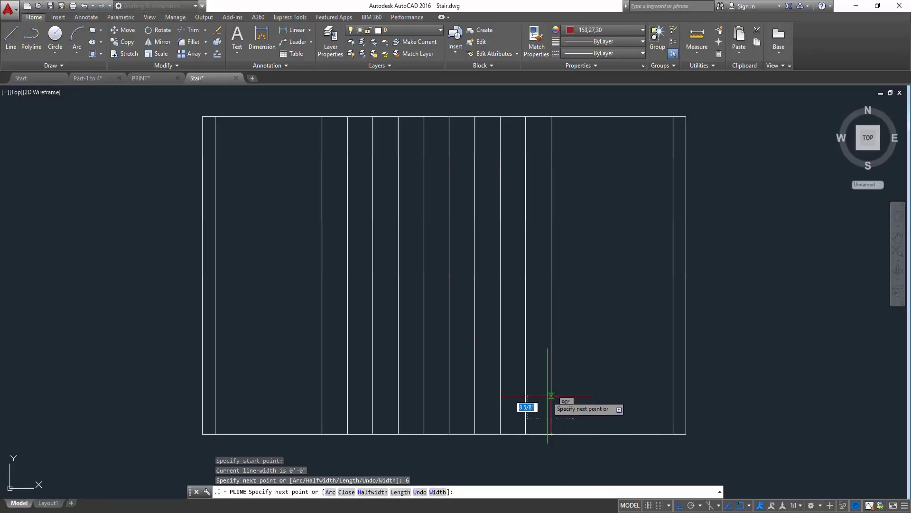
pyautogui.click(525, 418)
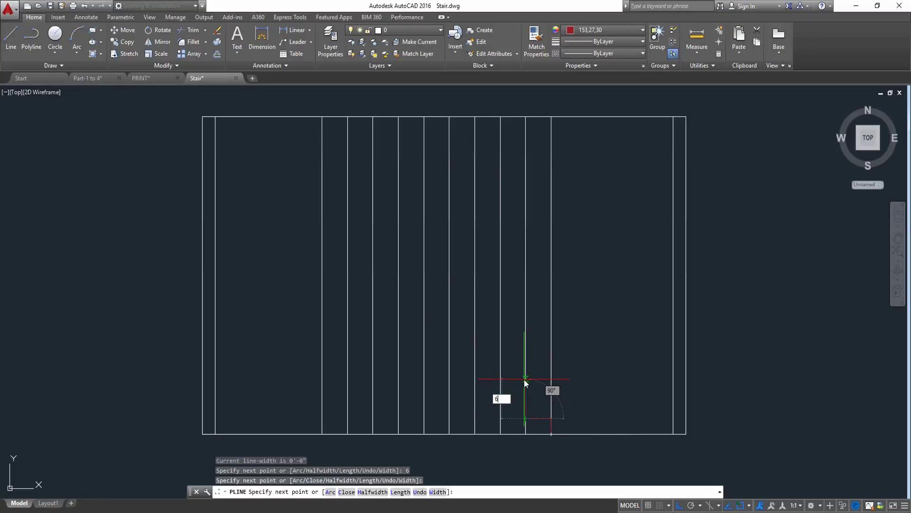
pyautogui.write('6')
pyautogui.press('Return')
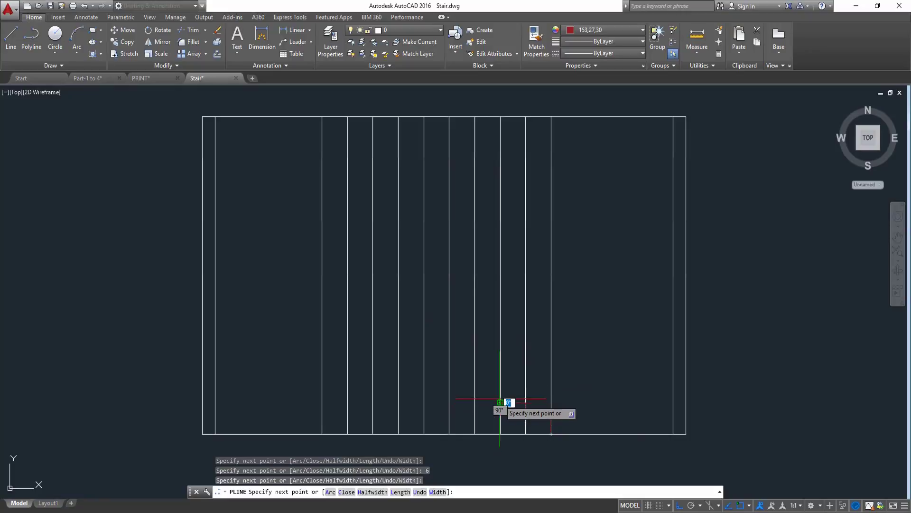
pyautogui.click(476, 386)
# - Continue the stair polyline up to the left with four more steps, using 6" risers and treads ending on successive stair lines
pyautogui.write('6')
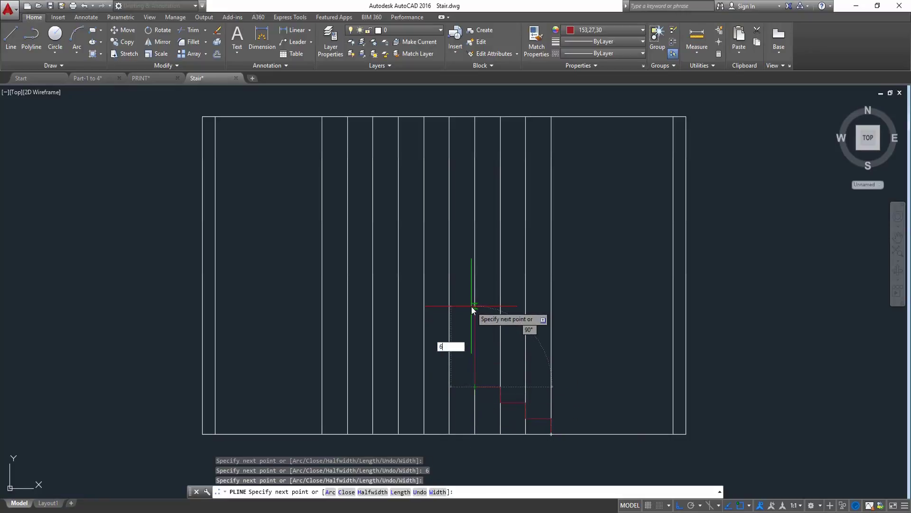
pyautogui.press('Return')
pyautogui.click(449, 371)
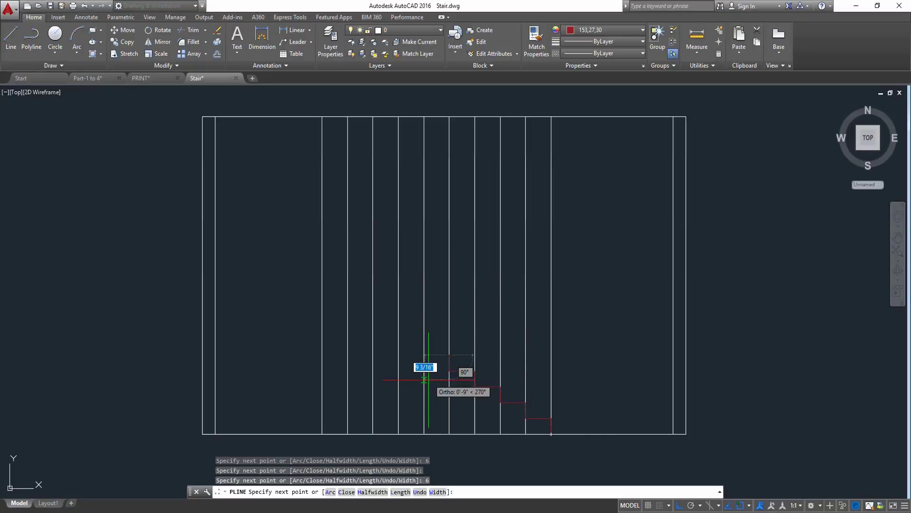
pyautogui.click(424, 354)
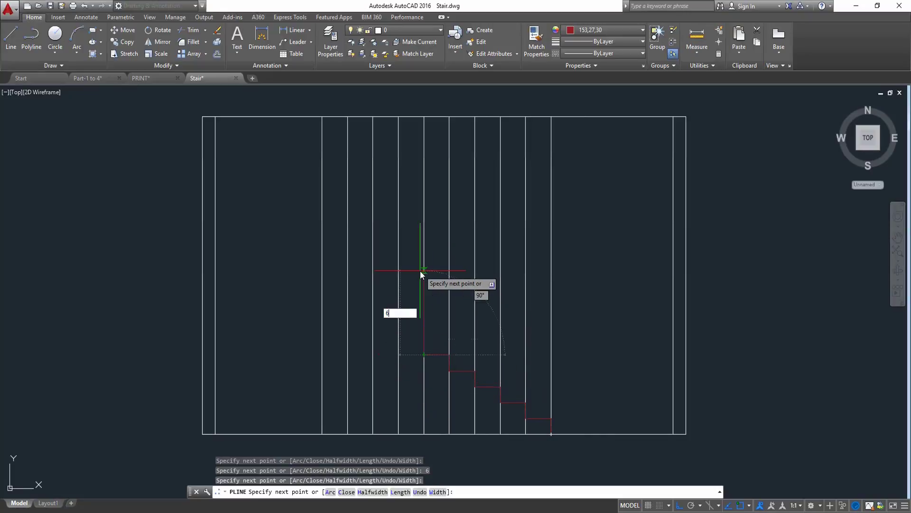
pyautogui.write('6')
pyautogui.press('Return')
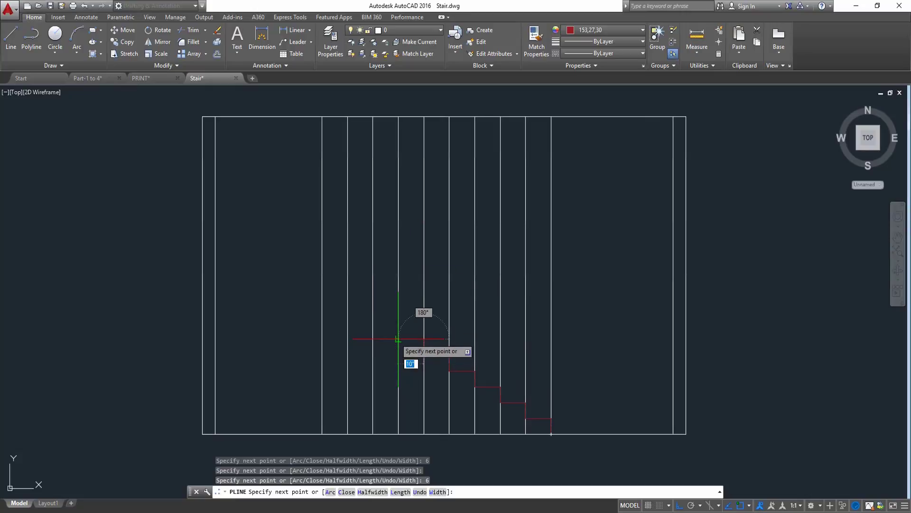
pyautogui.click(397, 339)
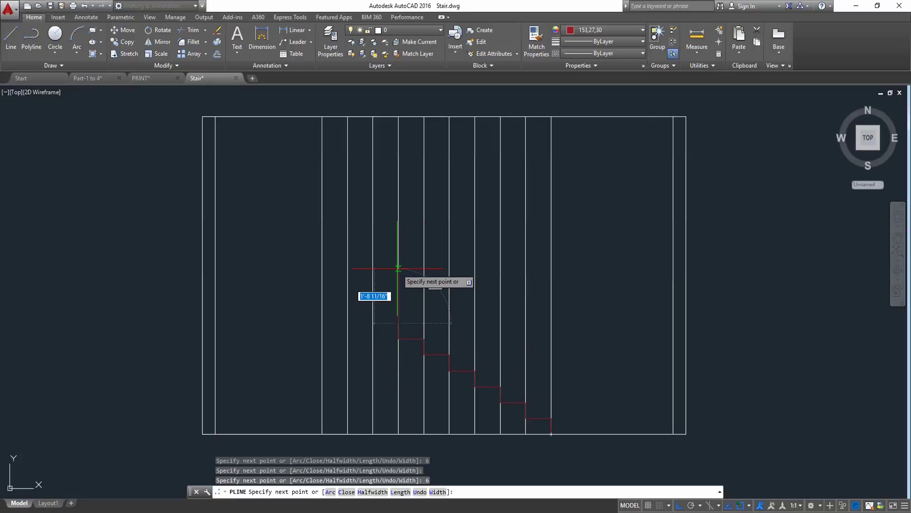
pyautogui.click(373, 323)
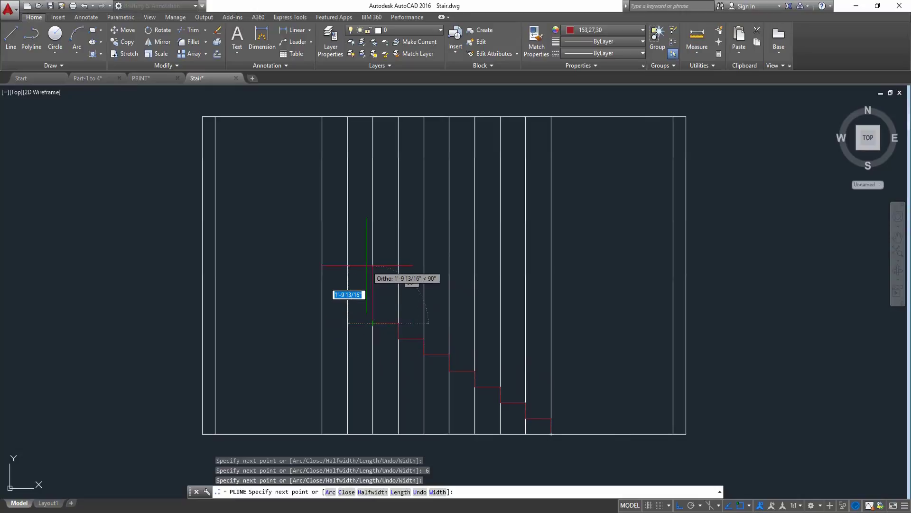
# - Complete the polyline with two more 6" steps, a final 6" riser and a landing running to the left wall's inner line
pyautogui.write('6')
pyautogui.press('Return')
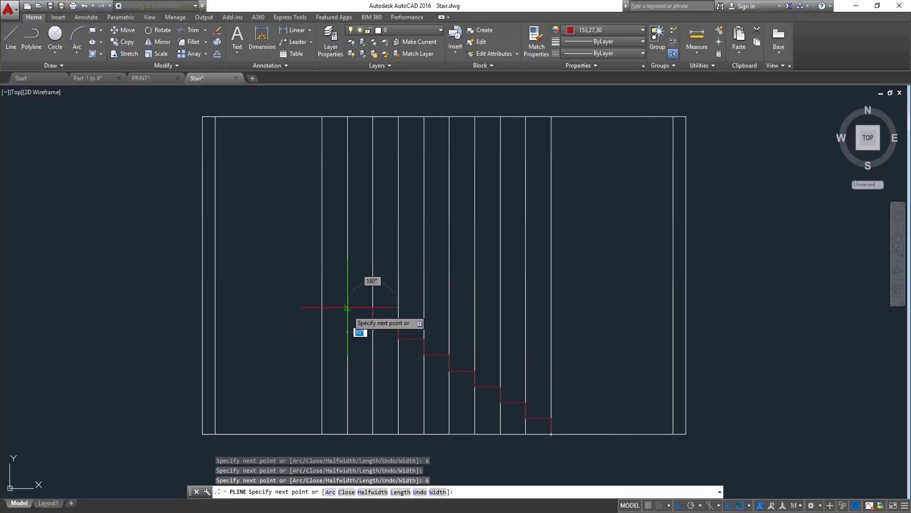
pyautogui.click(347, 307)
pyautogui.write('6')
pyautogui.press('Return')
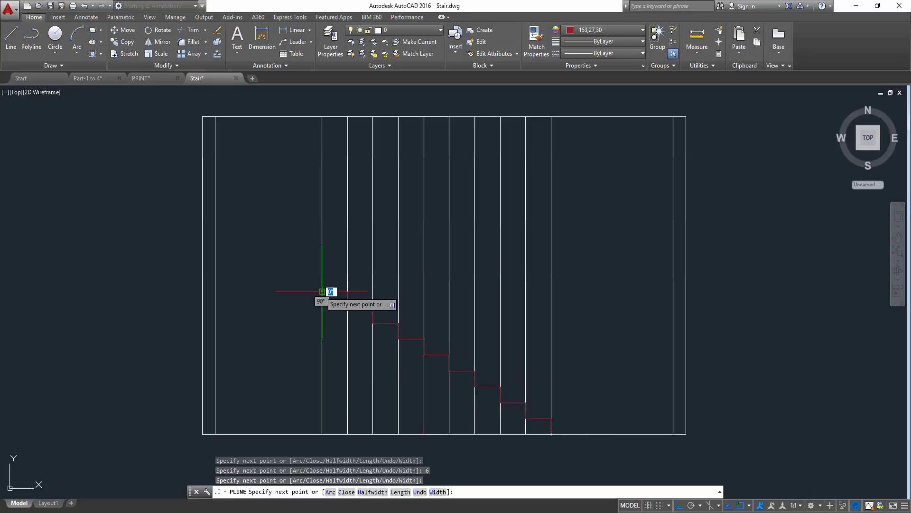
pyautogui.write('6')
pyautogui.press('Return')
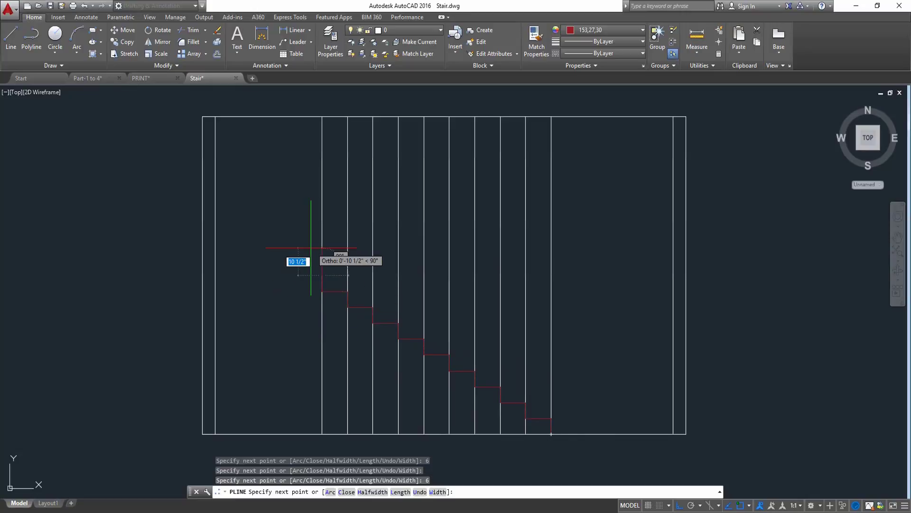
pyautogui.click(215, 276)
pyautogui.press('Return')
# - Erase the vertical stair projection lines between the two walls, keeping the wall lines and the stepped profile
pyautogui.moveTo(337, 349)
pyautogui.mouseDown(button='middle')
pyautogui.moveTo(335, 315)
pyautogui.moveTo(332, 358)
pyautogui.mouseUp(button='middle')
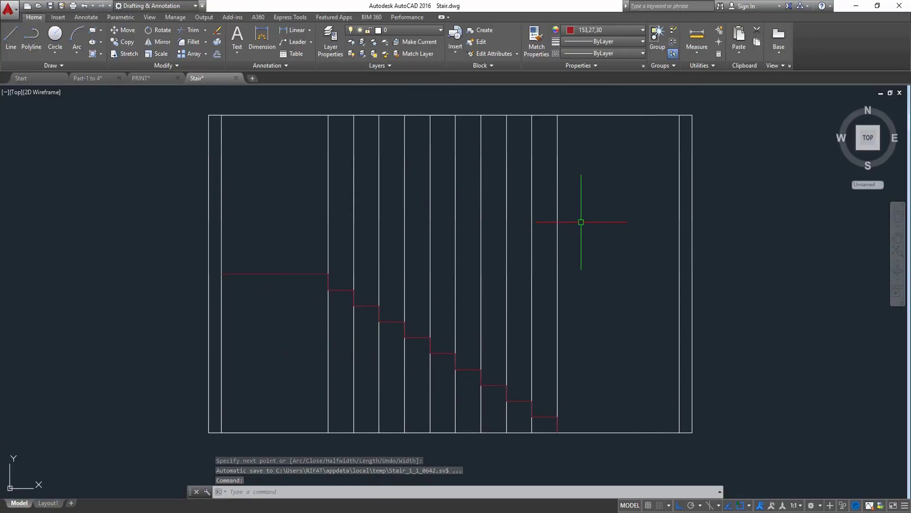
pyautogui.click(581, 221)
pyautogui.click(299, 193)
pyautogui.press('Delete')
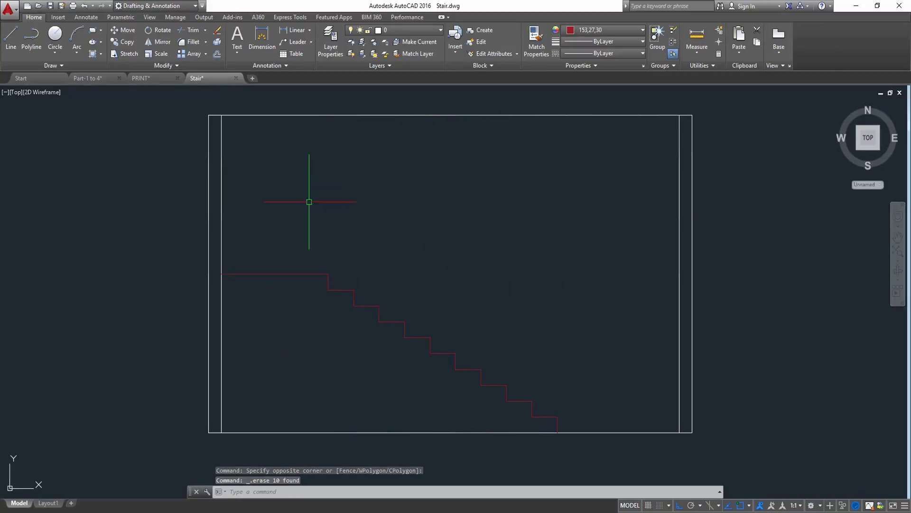
# - Draw the landing's underside as a horizontal line from the base of the top riser to the left wall's inner line
pyautogui.moveTo(350, 301); pyautogui.dragTo(350, 287, button='middle')
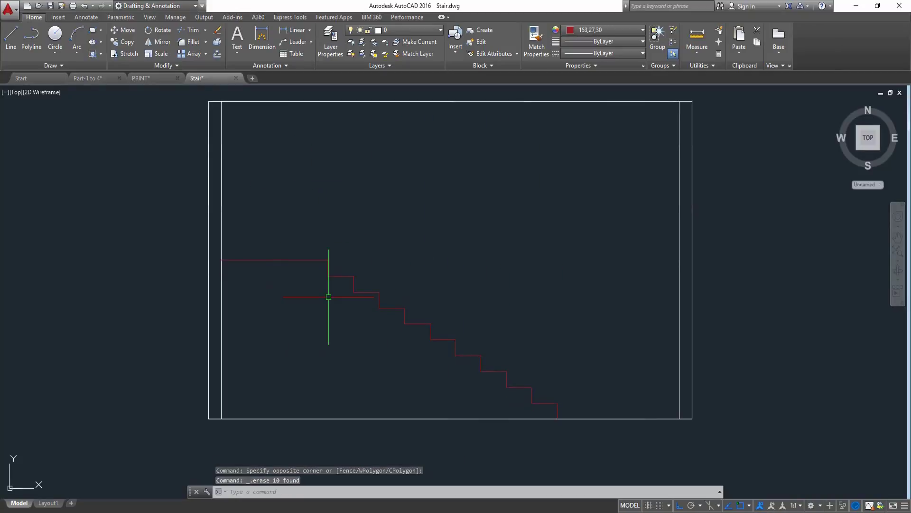
pyautogui.write('l')
pyautogui.press('Return')
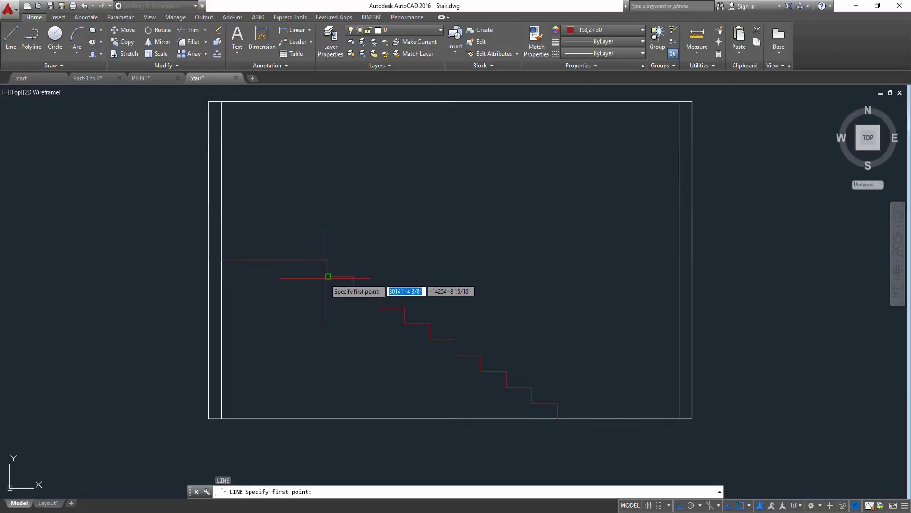
pyautogui.click(328, 276)
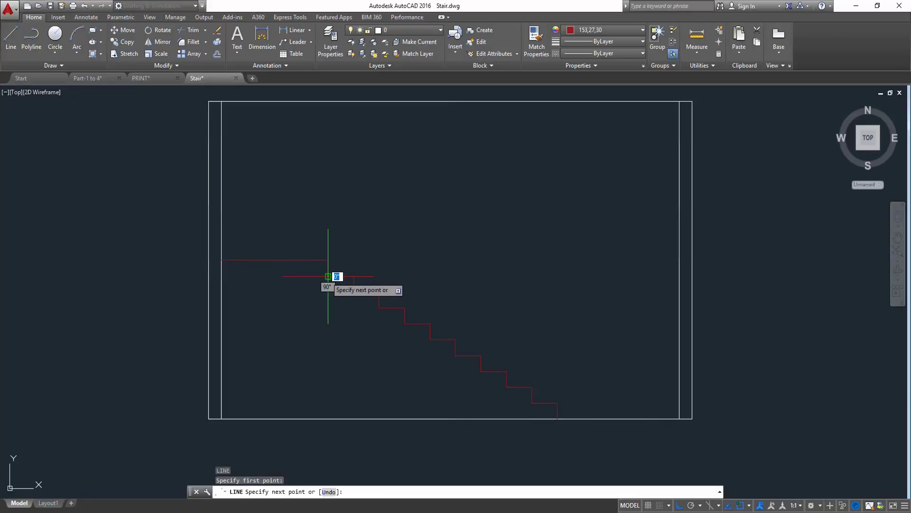
pyautogui.click(221, 277)
pyautogui.press('Return')
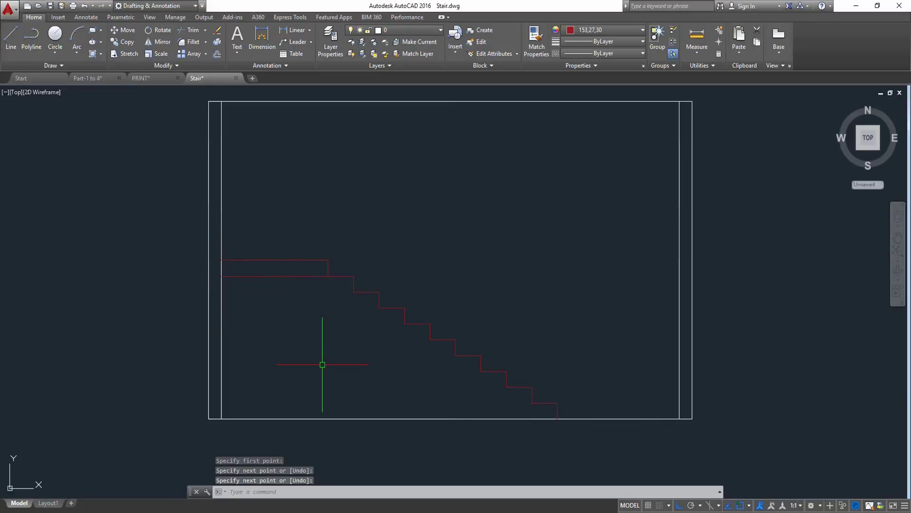
# - Draw a 6" vertical helper line down from the base of the top riser
pyautogui.press('Return')
pyautogui.click(328, 276)
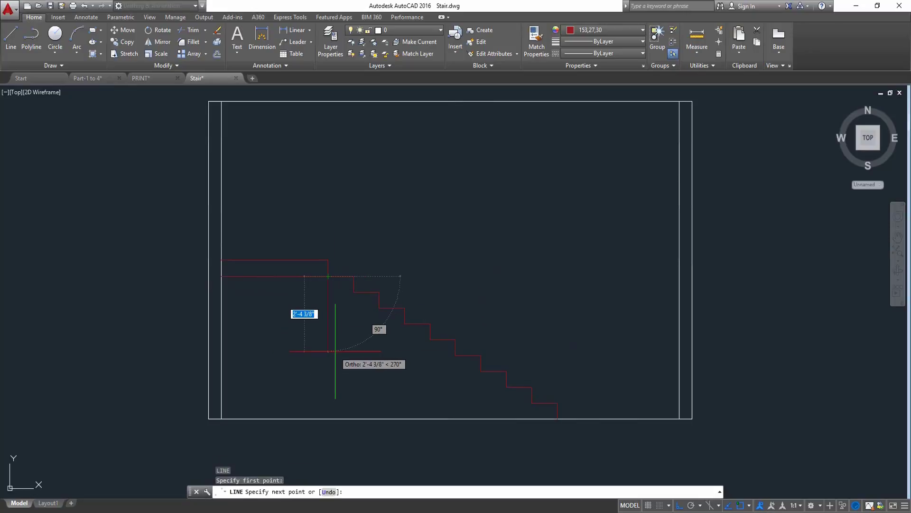
pyautogui.press('Return')
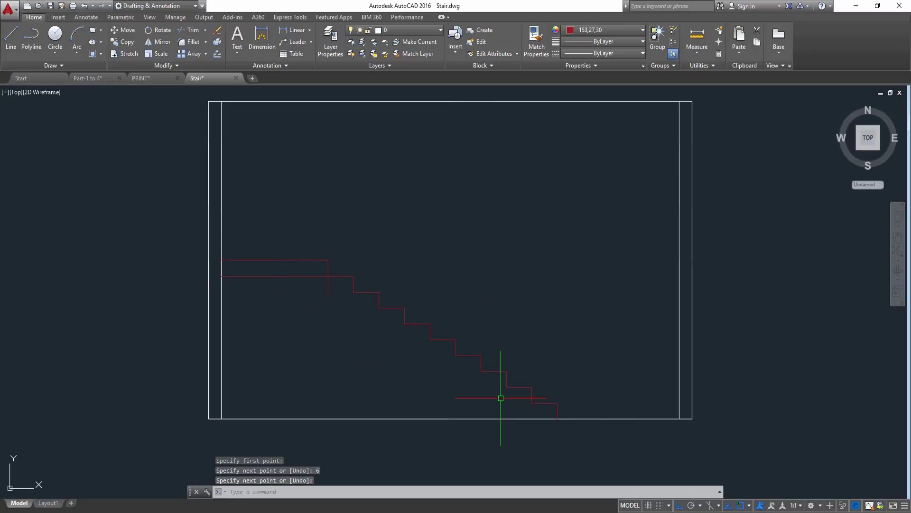
# - Draw a line 6" down from the base of the third riser and continue it diagonally to the lower end of the upper helper line
pyautogui.press('Return')
pyautogui.click(507, 387)
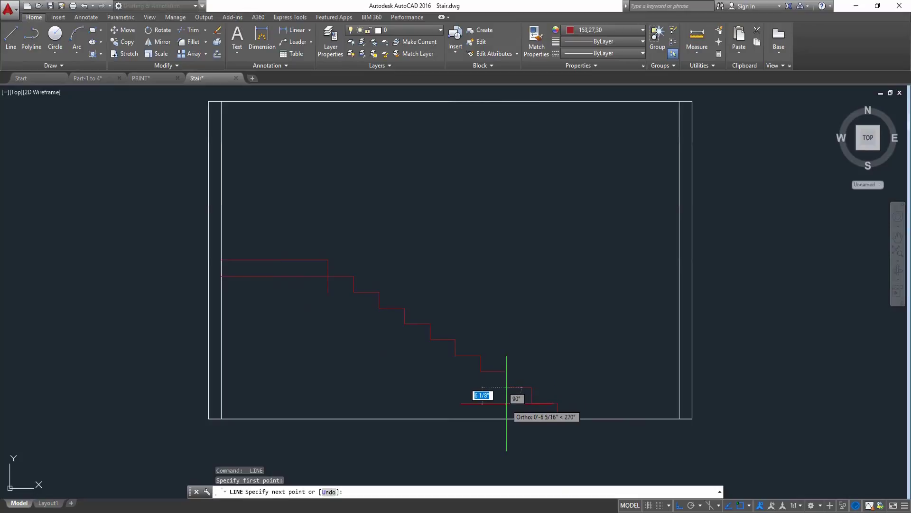
pyautogui.press('Return')
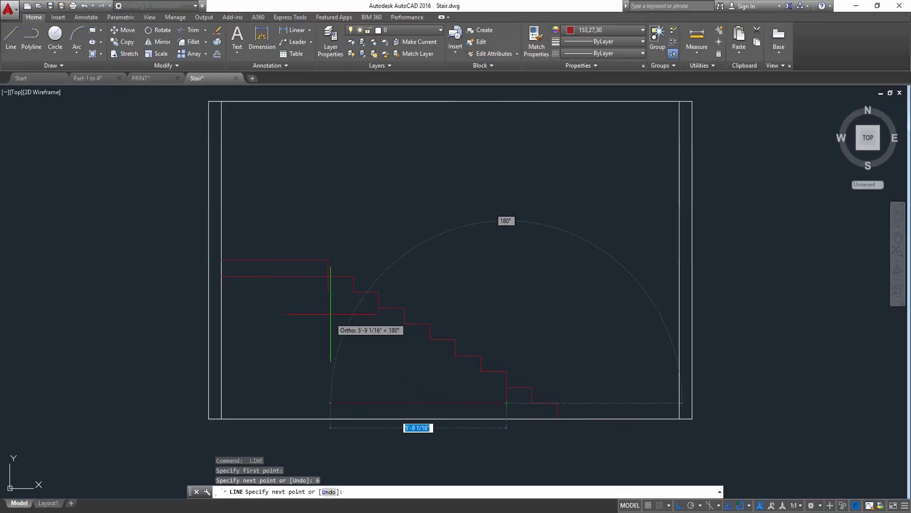
pyautogui.click(328, 292)
pyautogui.press('Return')
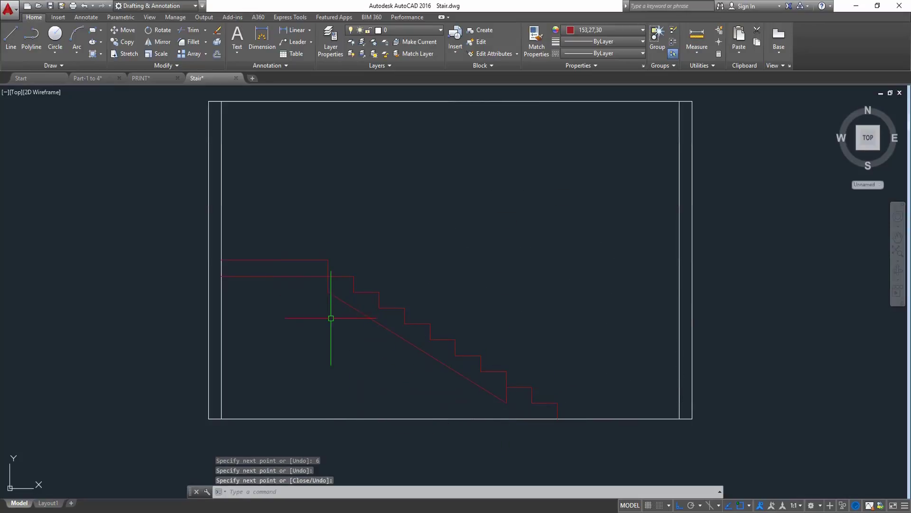
# - Erase the two 6" vertical helper lines at the ends of the sloping underside line
pyautogui.click(326, 283)
pyautogui.press('Delete')
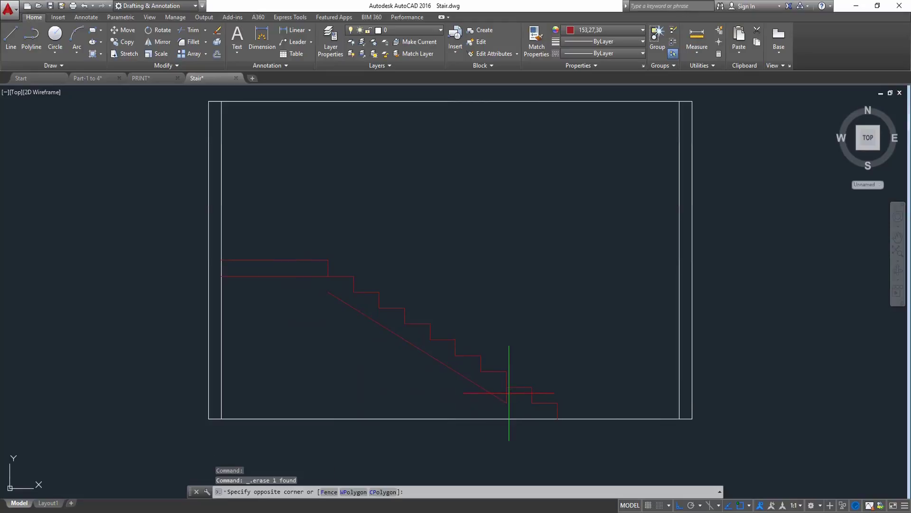
pyautogui.click(508, 393)
pyautogui.press('Delete')
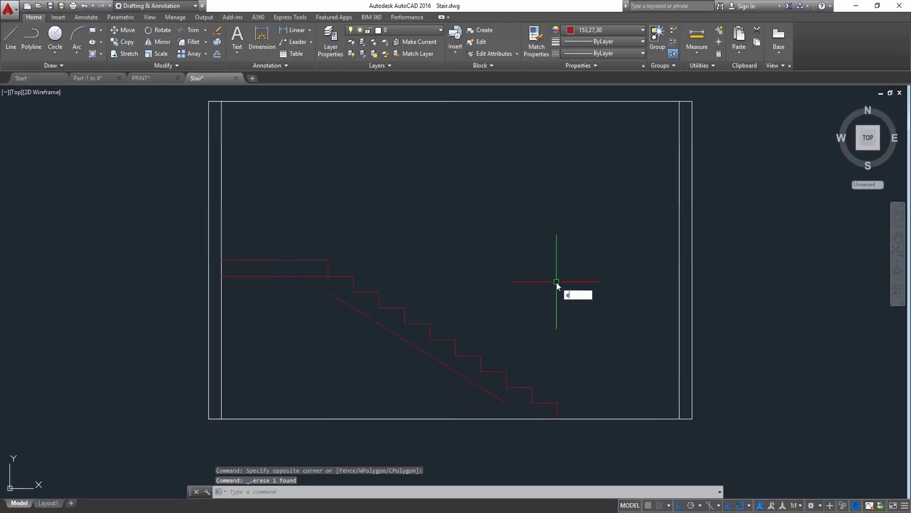
# - Extend the sloping underside line to the floor line and the landing's underside, and trim the landing's underside beyond their intersection
pyautogui.write('ex')
pyautogui.press('Return')
pyautogui.press('Return')
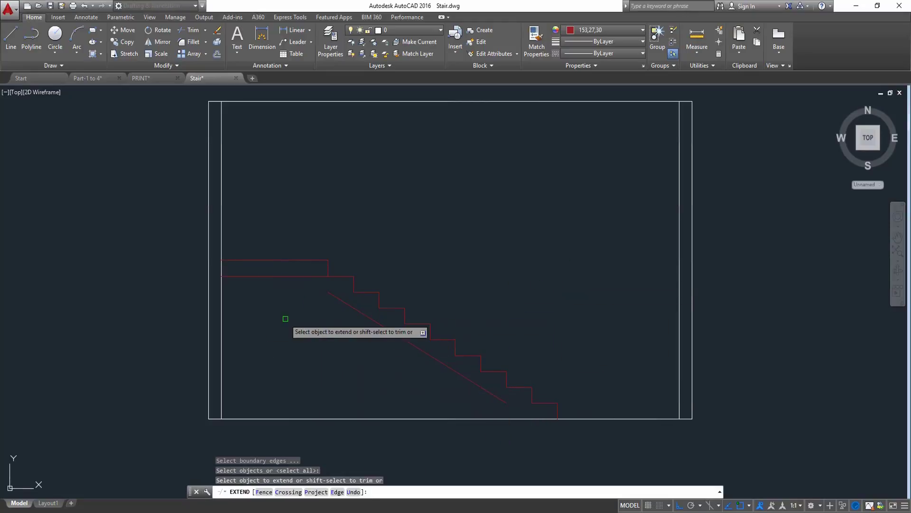
pyautogui.click(506, 403)
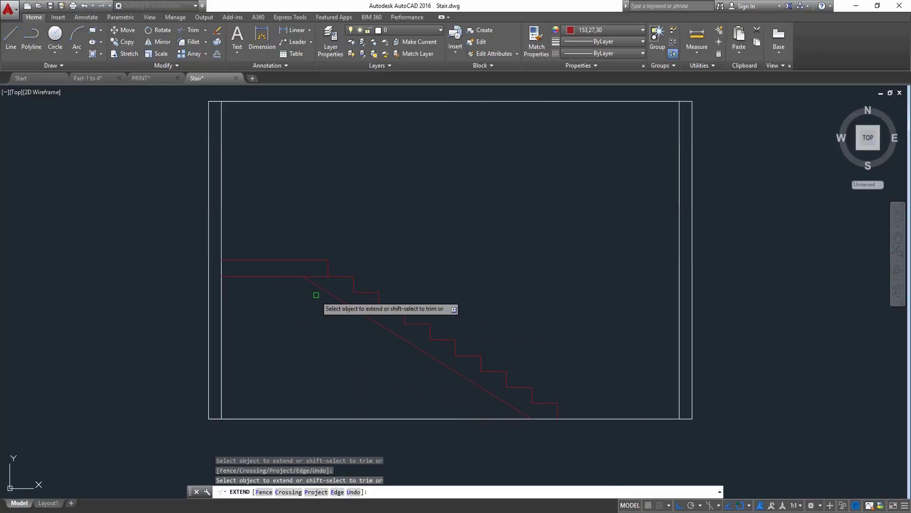
pyautogui.click(320, 283)
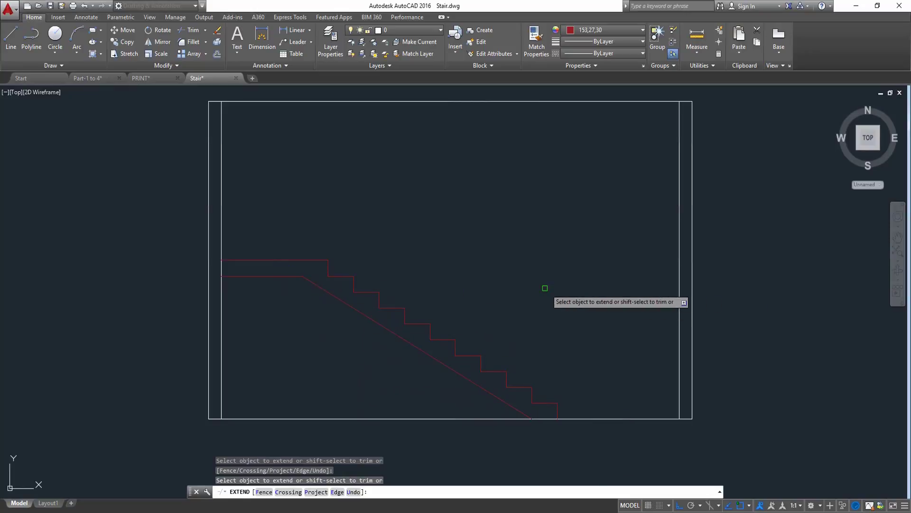
pyautogui.press('Escape')
# - Mirror the lower flight's stepped polyline upward about the landing's top line, keeping the original
pyautogui.click(298, 262)
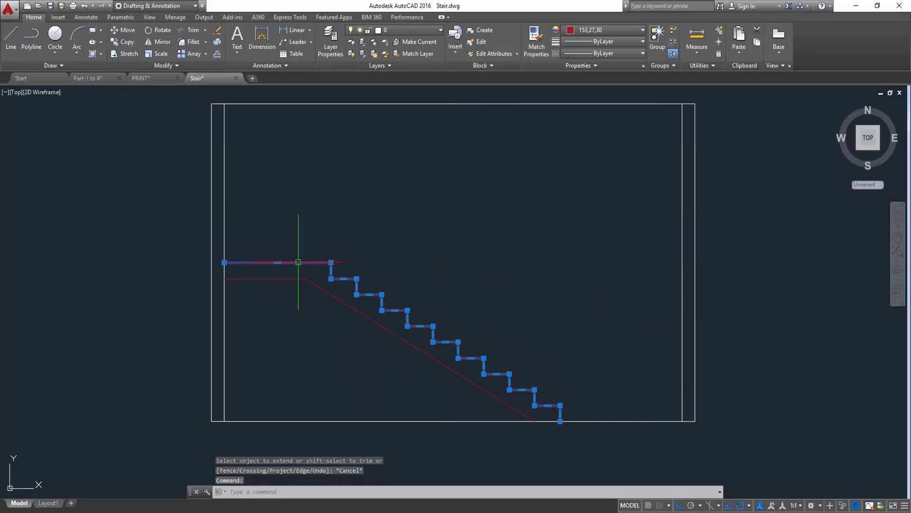
pyautogui.write('mi')
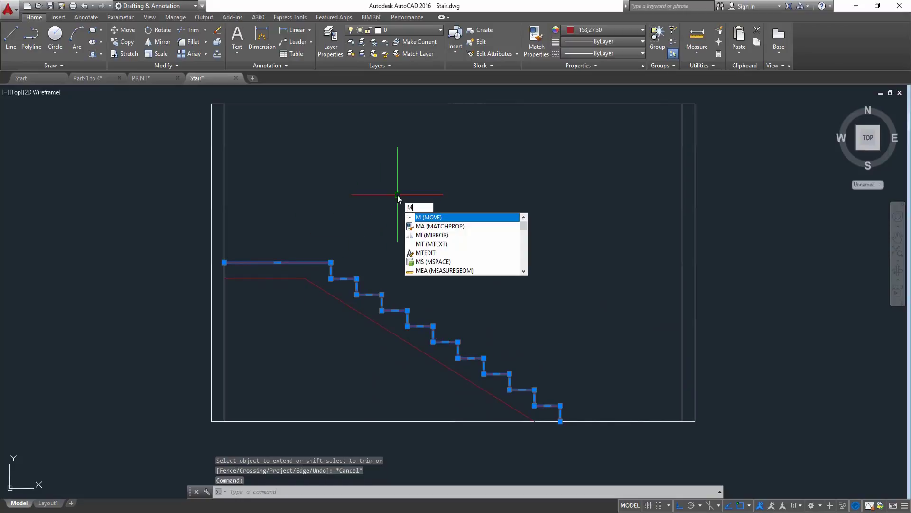
pyautogui.press('Return')
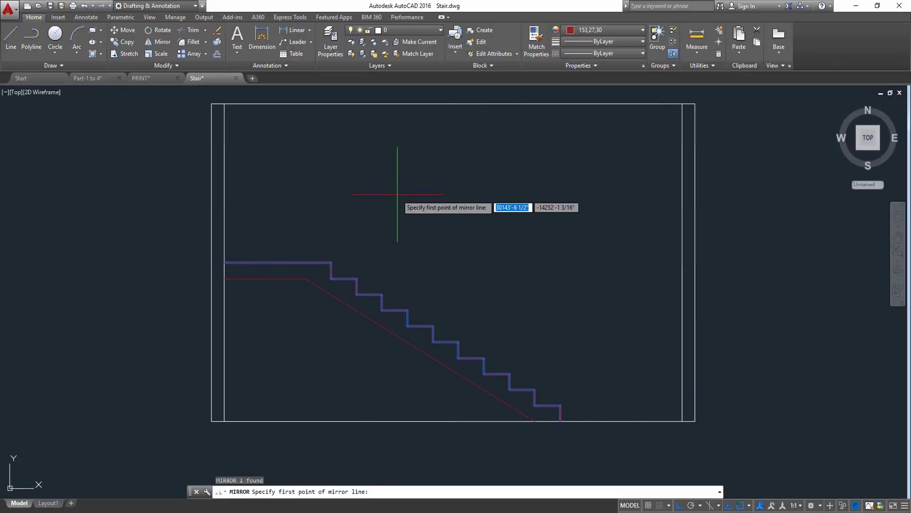
pyautogui.click(224, 262)
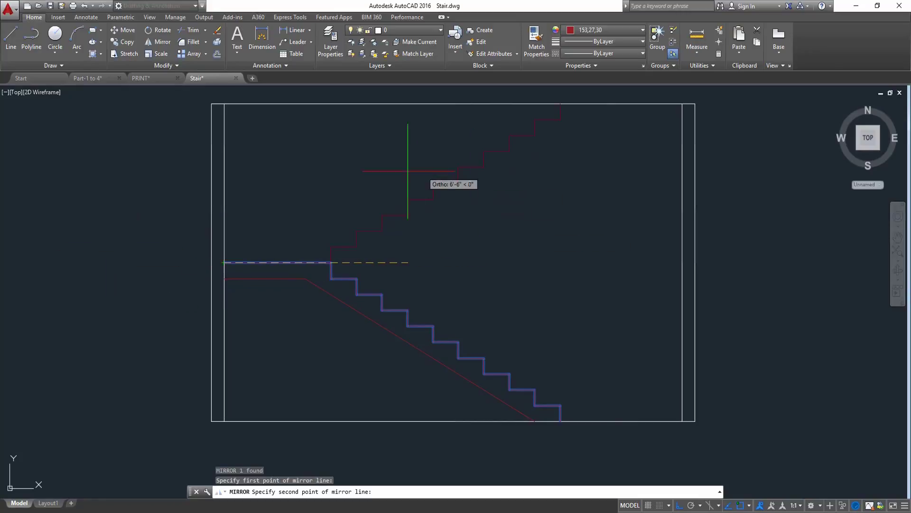
pyautogui.click(133, 229)
pyautogui.press('Return')
pyautogui.moveTo(460, 211); pyautogui.dragTo(423, 219, button='middle')
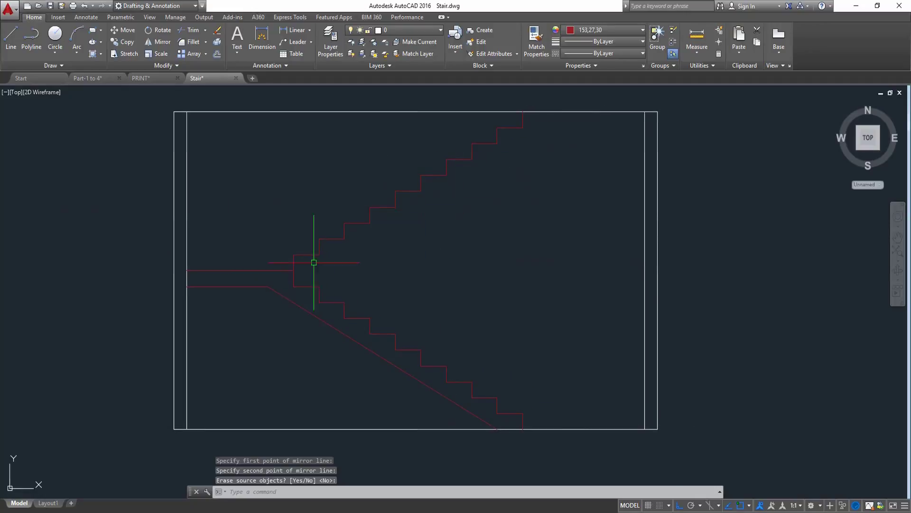
# - Trim the frame's top line between the left wall and the upper flight's top riser
pyautogui.moveTo(510, 171); pyautogui.dragTo(513, 179, button='middle')
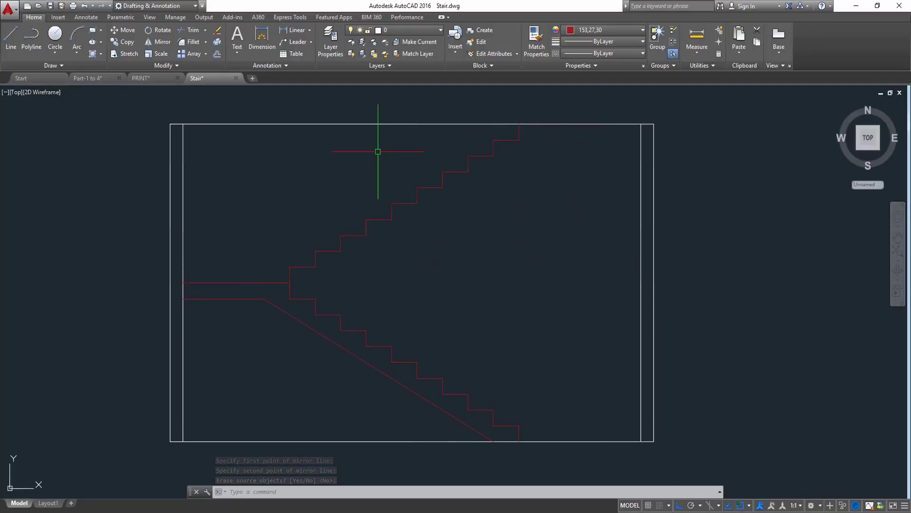
pyautogui.moveTo(378, 152); pyautogui.dragTo(390, 162, button='middle')
pyautogui.press('Return')
pyautogui.press('Return')
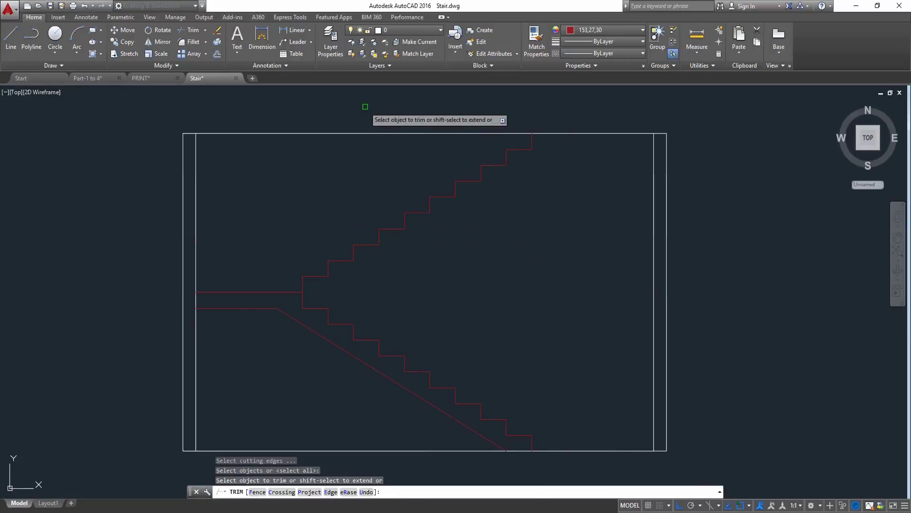
pyautogui.click(365, 106)
pyautogui.click(294, 171)
pyautogui.press('Return')
pyautogui.moveTo(392, 206); pyautogui.dragTo(370, 196, button='middle')
# - Draw a 6" vertical helper line down from the base of the upper flight's top riser
pyautogui.moveTo(625, 123); pyautogui.dragTo(587, 162, button='middle')
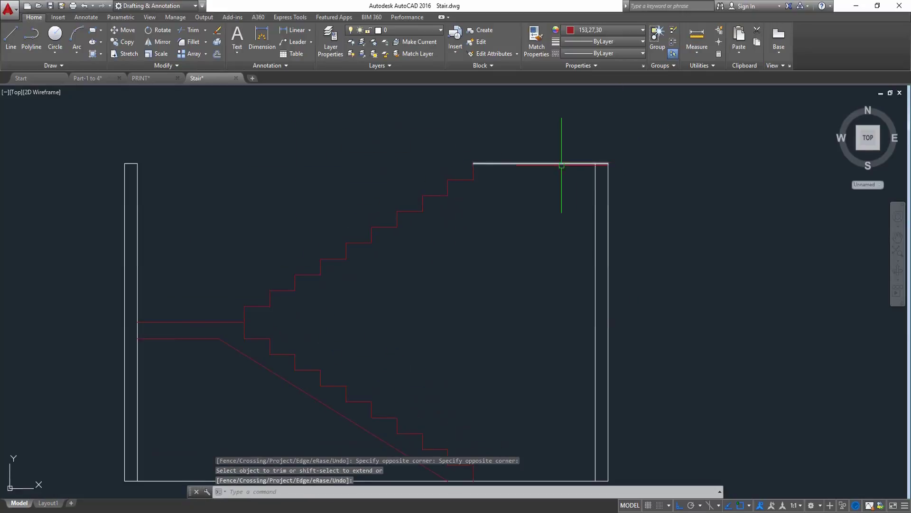
pyautogui.moveTo(486, 264); pyautogui.dragTo(524, 221, button='middle')
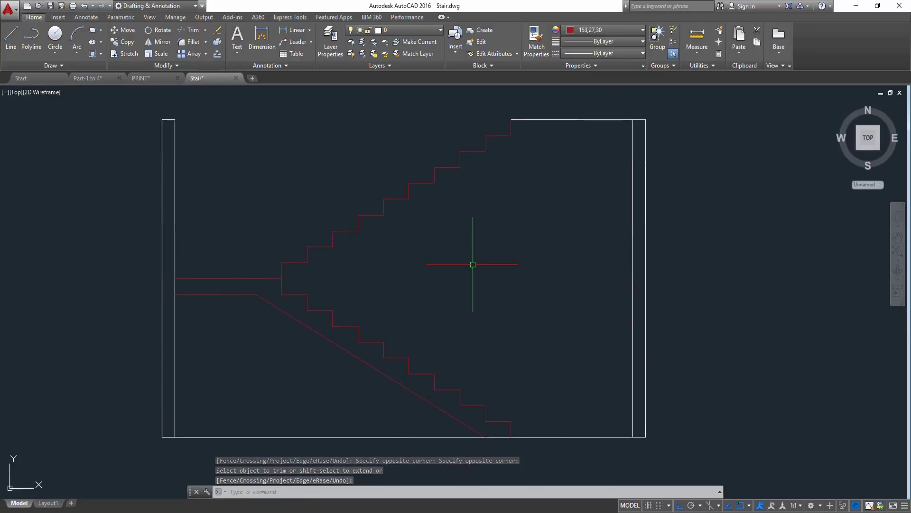
pyautogui.write('l')
pyautogui.press('Return')
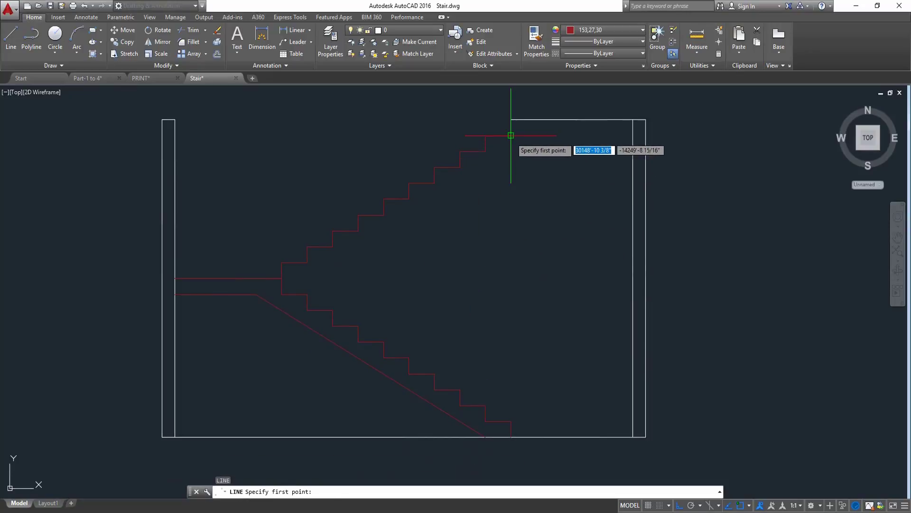
pyautogui.click(511, 136)
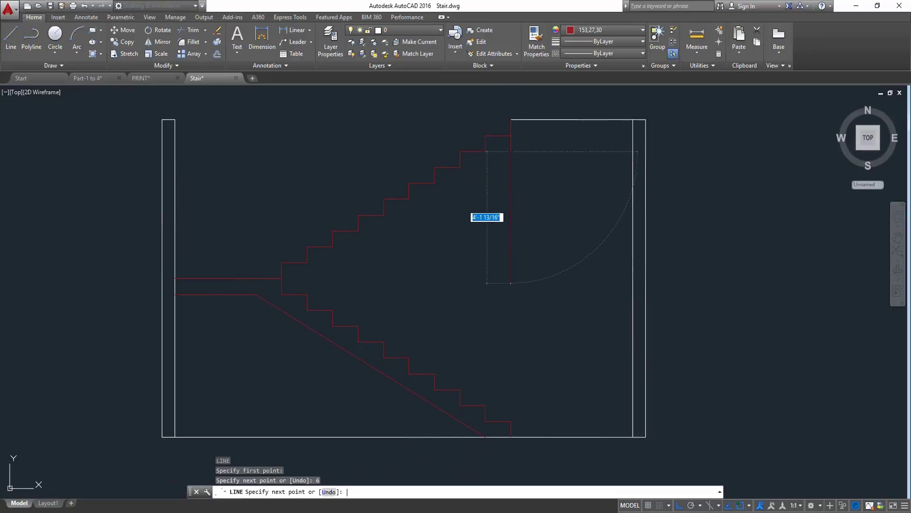
pyautogui.press('Escape')
# - Draw a line 6" down from the base of the upper flight's third riser and continue it diagonally to the top helper line's lower end
pyautogui.press('Return')
pyautogui.click(332, 247)
pyautogui.write('6')
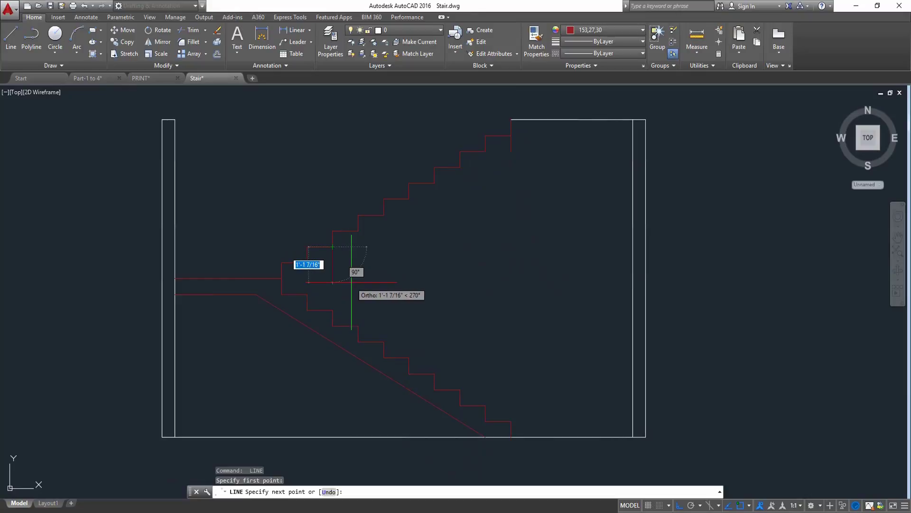
pyautogui.press('Return')
pyautogui.click(510, 151)
pyautogui.press('Return')
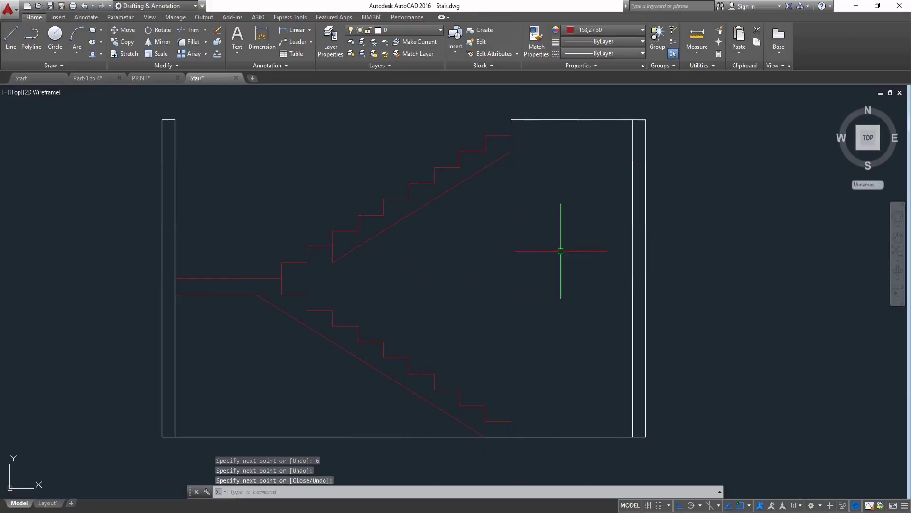
# - Extend the upper flight's sloping underside line up to the frame's top line and down to the lower flight's first step
pyautogui.moveTo(479, 281); pyautogui.dragTo(503, 271, button='middle')
pyautogui.write('ex')
pyautogui.press('Return')
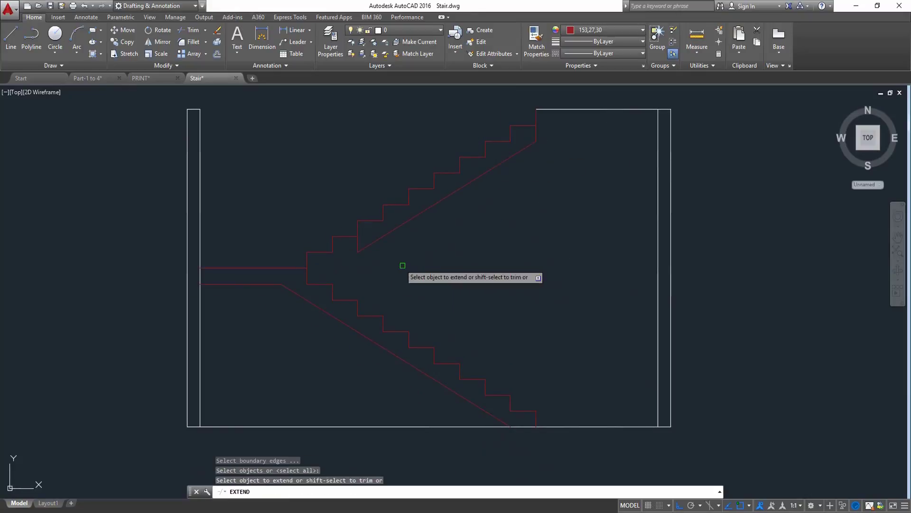
pyautogui.press('Return')
pyautogui.click(531, 144)
pyautogui.press('Escape')
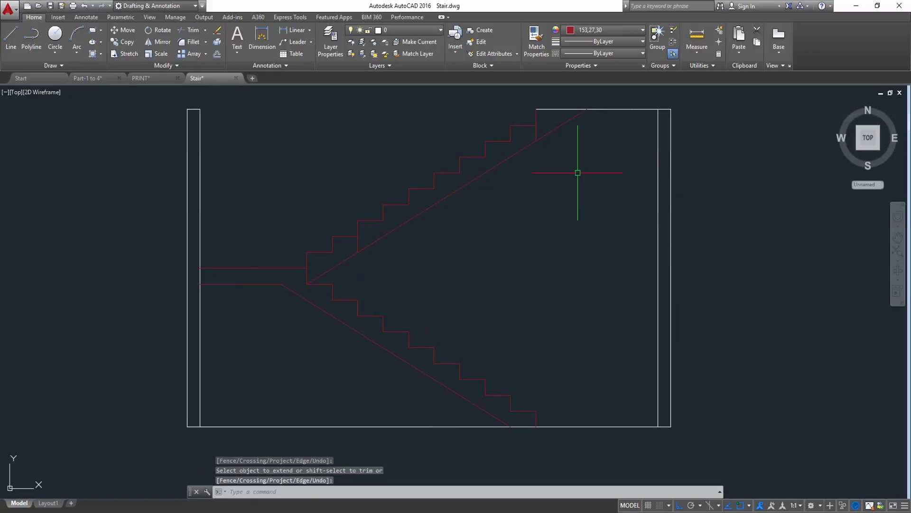
# - Erase the two 6" vertical helper lines under the upper flight
pyautogui.click(534, 132)
pyautogui.press('Delete')
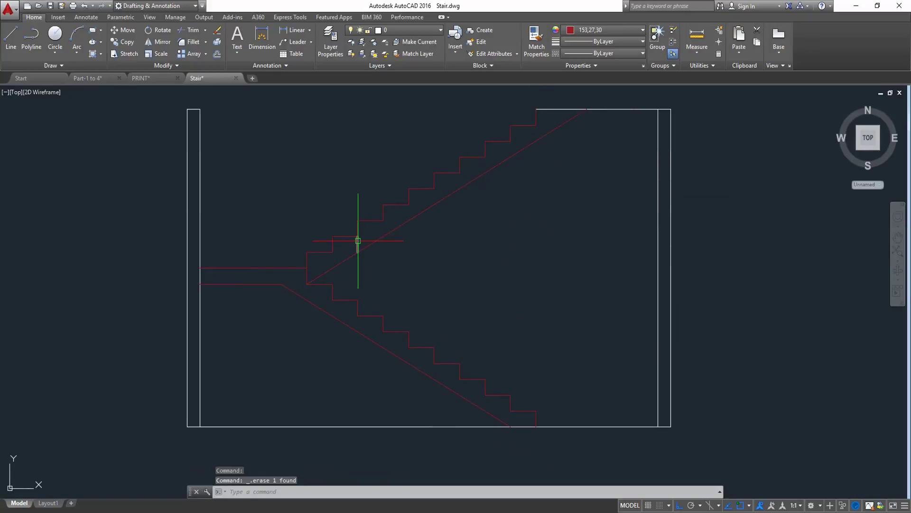
pyautogui.click(358, 240)
pyautogui.press('Delete')
# - Draw a horizontal slab underside line from the base of the top riser to the right wall's outer line
pyautogui.moveTo(475, 233); pyautogui.dragTo(471, 239, button='middle')
pyautogui.moveTo(553, 180); pyautogui.dragTo(557, 176, button='middle')
pyautogui.write('l')
pyautogui.press('Return')
pyautogui.click(536, 127)
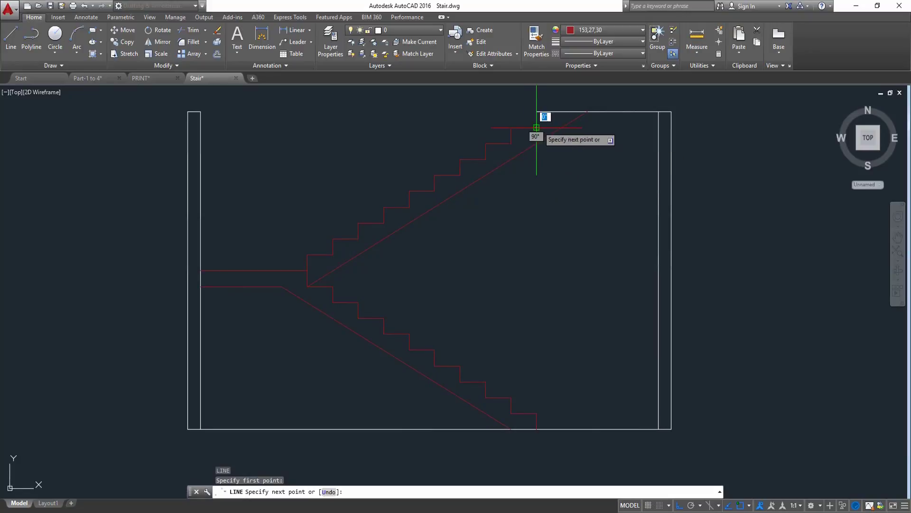
pyautogui.click(671, 127)
pyautogui.press('Return')
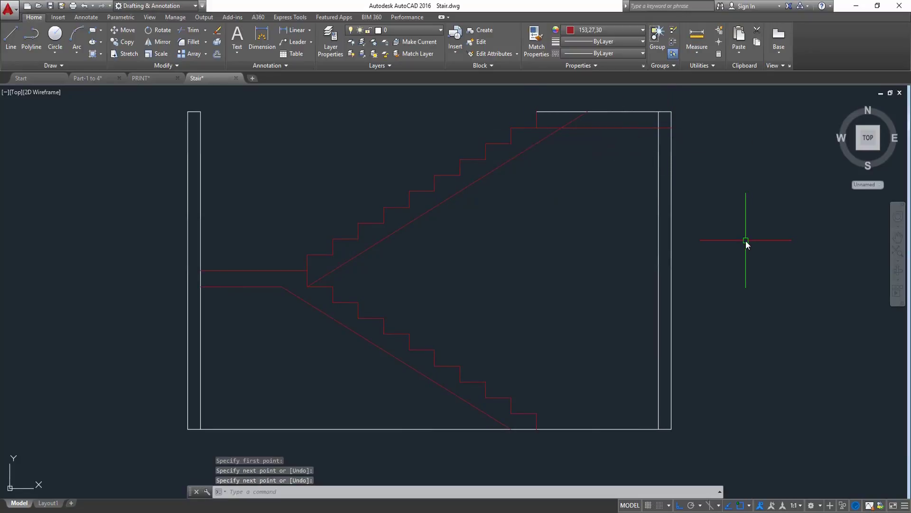
# - Trim the upper sloping line and the slab underside line beyond their intersection
pyautogui.write('tr')
pyautogui.press('Return')
pyautogui.press('Return')
pyautogui.click(575, 119)
pyautogui.click(548, 127)
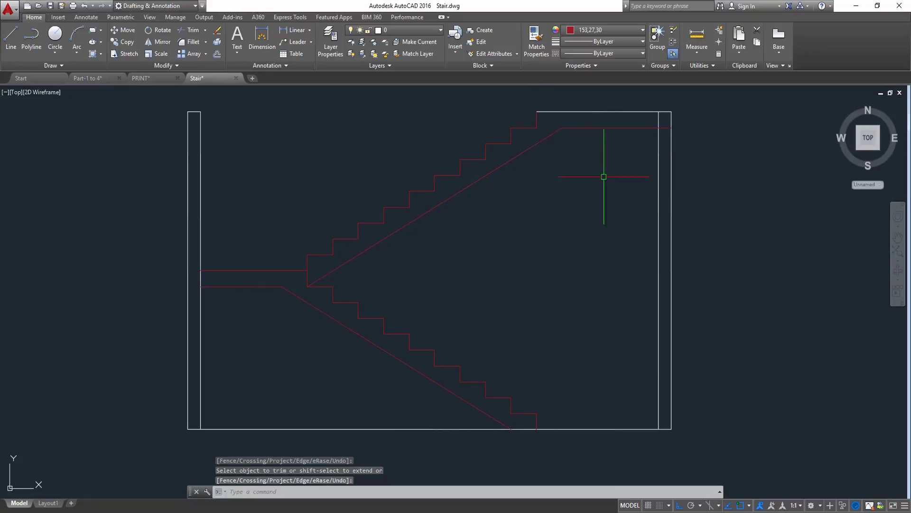
# - Match the frame's top line above the upper slab to the properties of the red sloping underside line
pyautogui.moveTo(604, 176); pyautogui.dragTo(628, 180, button='middle')
pyautogui.write('ma')
pyautogui.press('Return')
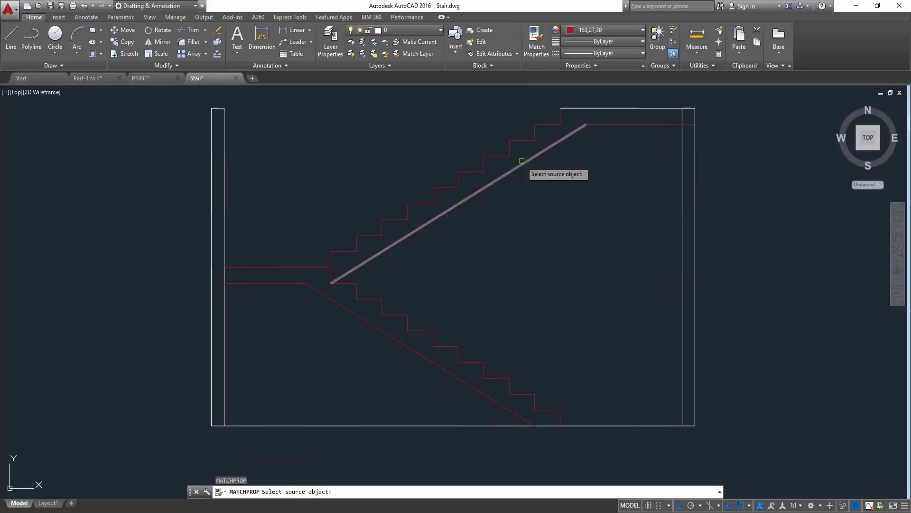
pyautogui.click(524, 162)
pyautogui.click(604, 95)
pyautogui.click(534, 140)
pyautogui.press('Return')
# - Trim the right wall's lines between the upper slab's top and underside
pyautogui.moveTo(559, 203); pyautogui.dragTo(564, 212, button='middle')
pyautogui.write('tr')
pyautogui.press('Return')
pyautogui.press('Return')
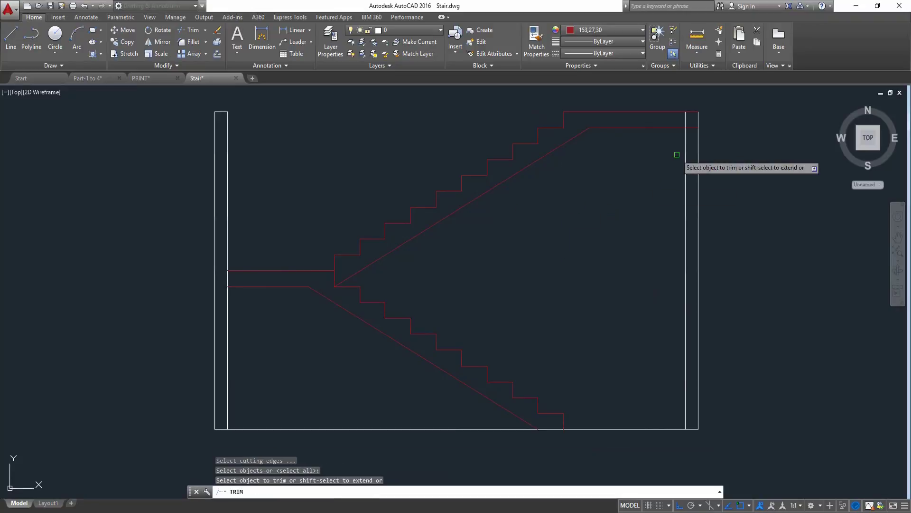
pyautogui.click(685, 121)
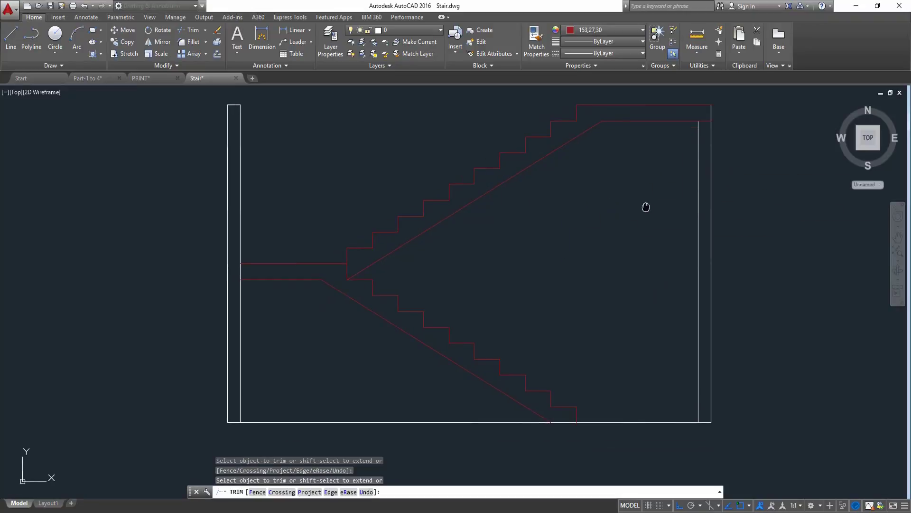
pyautogui.scroll(2, 707, 118)
pyautogui.scroll(1, 709, 118)
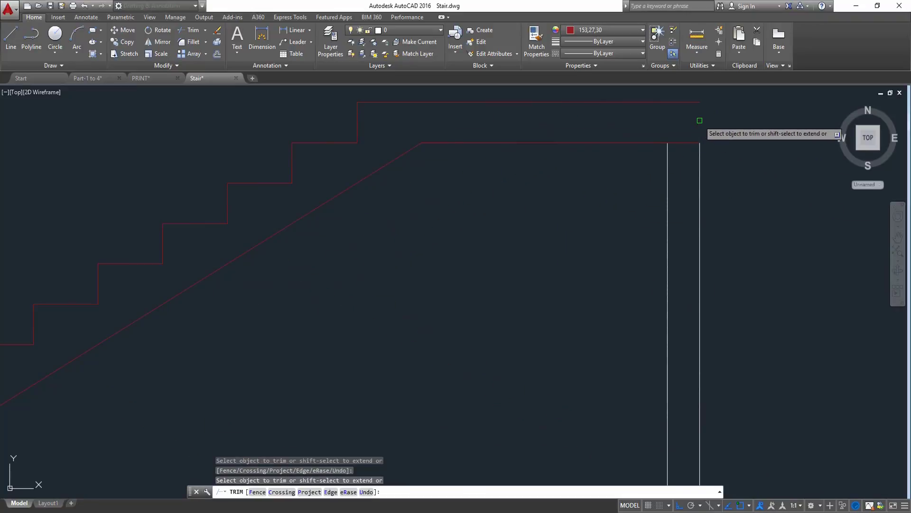
pyautogui.press('Escape')
# - Draw a vertical line closing the upper slab's outer end between its top and underside
pyautogui.write('l')
pyautogui.press('Return')
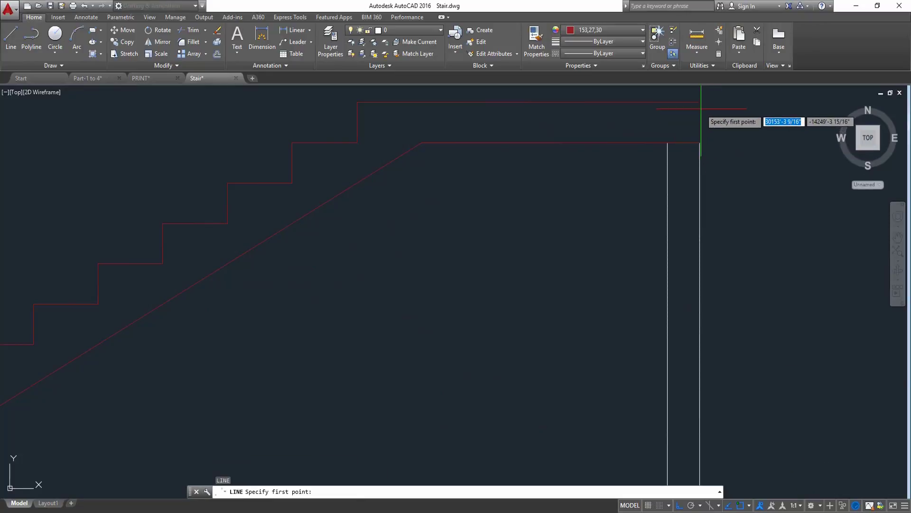
pyautogui.click(700, 102)
pyautogui.click(701, 141)
pyautogui.press('Return')
# - Draw a horizontal line from the landing's top edge at the left wall's inner face outward past the wall
pyautogui.scroll(-4, 605, 251)
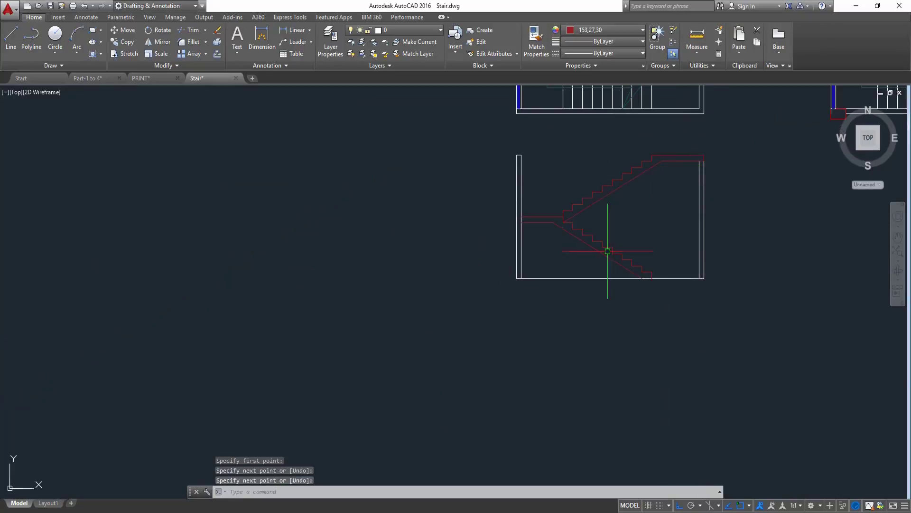
pyautogui.moveTo(352, 262)
pyautogui.mouseDown(button='middle')
pyautogui.moveTo(301, 307)
pyautogui.moveTo(317, 297)
pyautogui.moveTo(294, 295)
pyautogui.moveTo(293, 342)
pyautogui.mouseUp(button='middle')
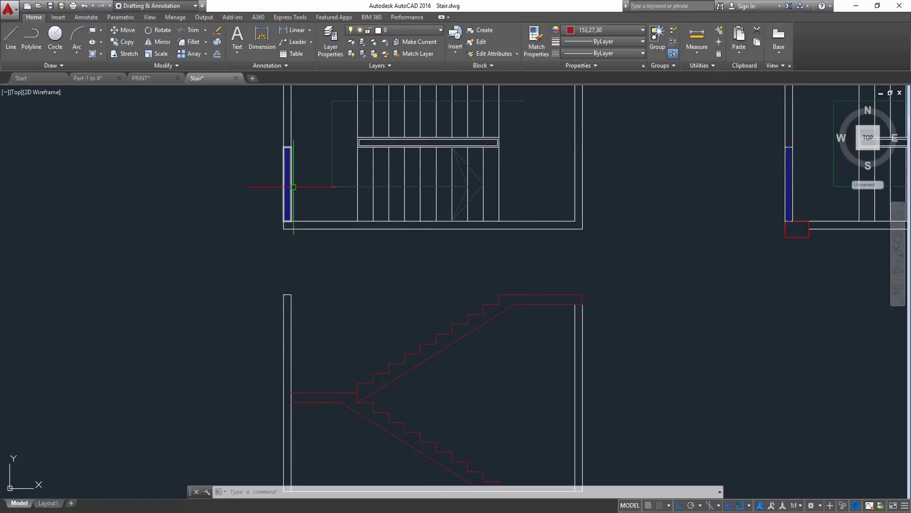
pyautogui.moveTo(285, 321)
pyautogui.mouseDown(button='middle')
pyautogui.moveTo(283, 264)
pyautogui.moveTo(279, 291)
pyautogui.mouseUp(button='middle')
pyautogui.scroll(4, 290, 321)
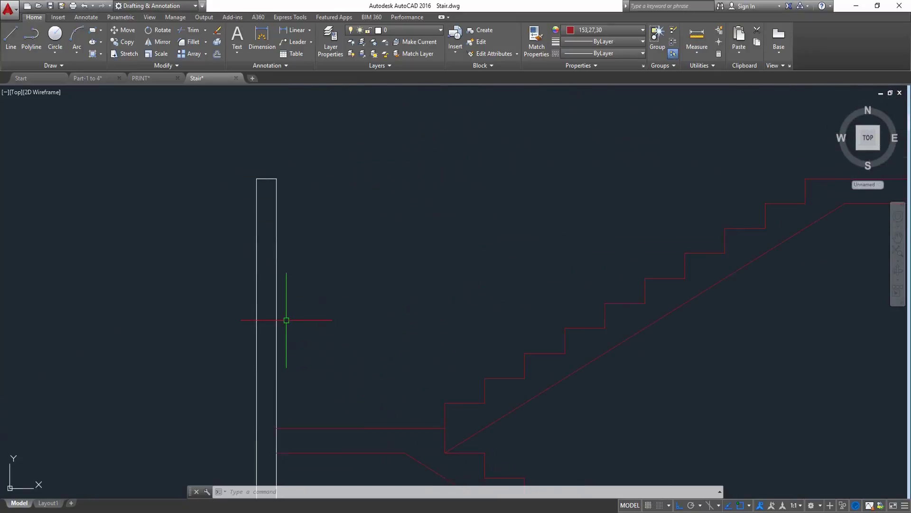
pyautogui.press('Return')
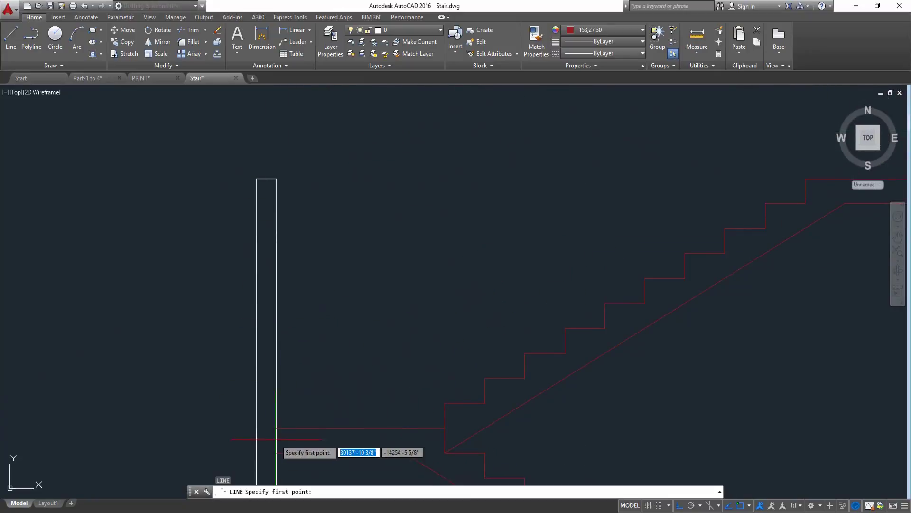
pyautogui.click(276, 428)
pyautogui.click(159, 428)
pyautogui.press('Return')
pyautogui.moveTo(270, 426); pyautogui.dragTo(284, 382, button='middle')
pyautogui.press('Escape')
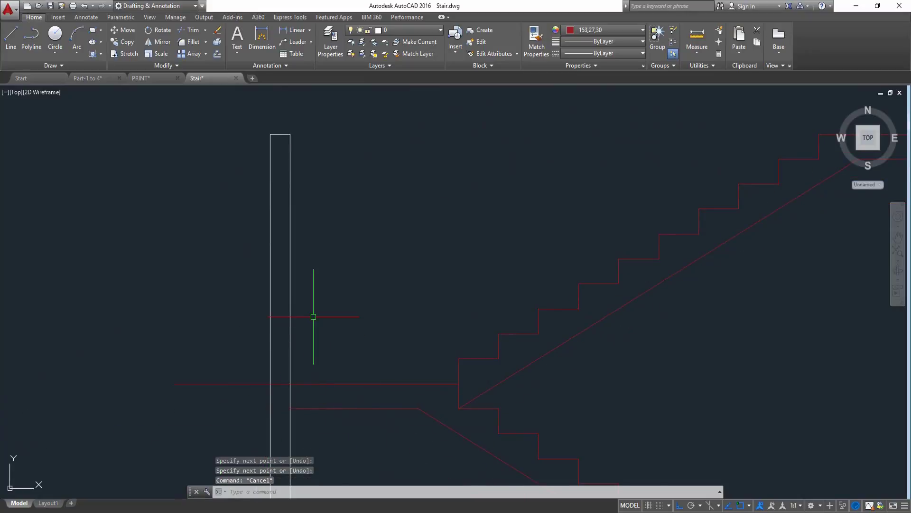
# - Offset the horizontal line crossing the left wall upward by 10"
pyautogui.scroll(-2, 286, 233)
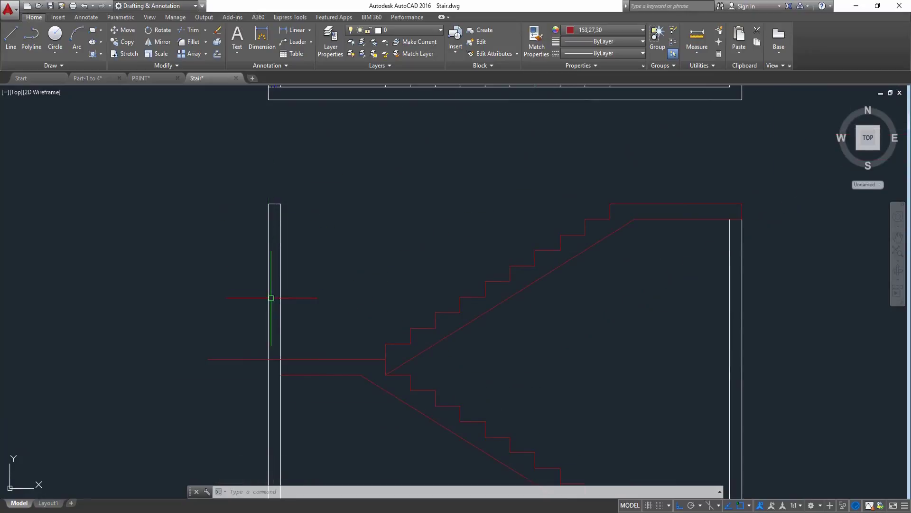
pyautogui.scroll(2, 271, 298)
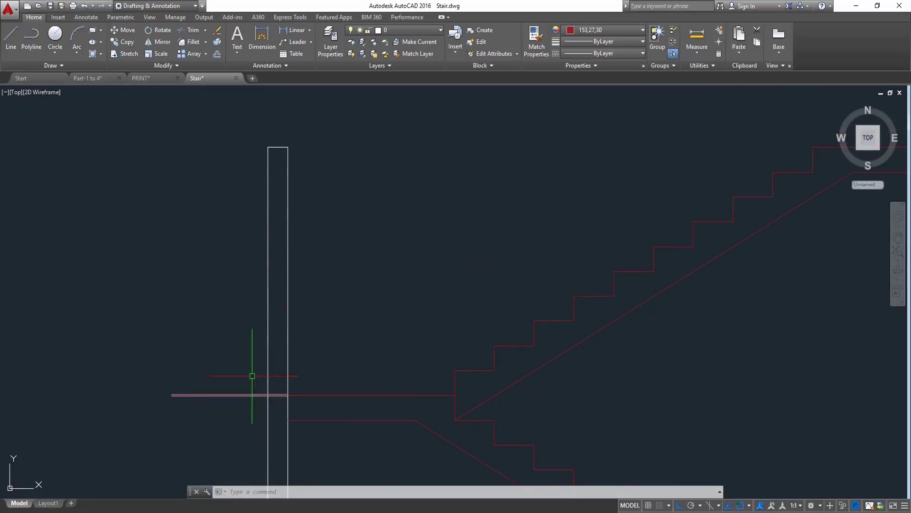
pyautogui.write('o')
pyautogui.press('Return')
pyautogui.write('10')
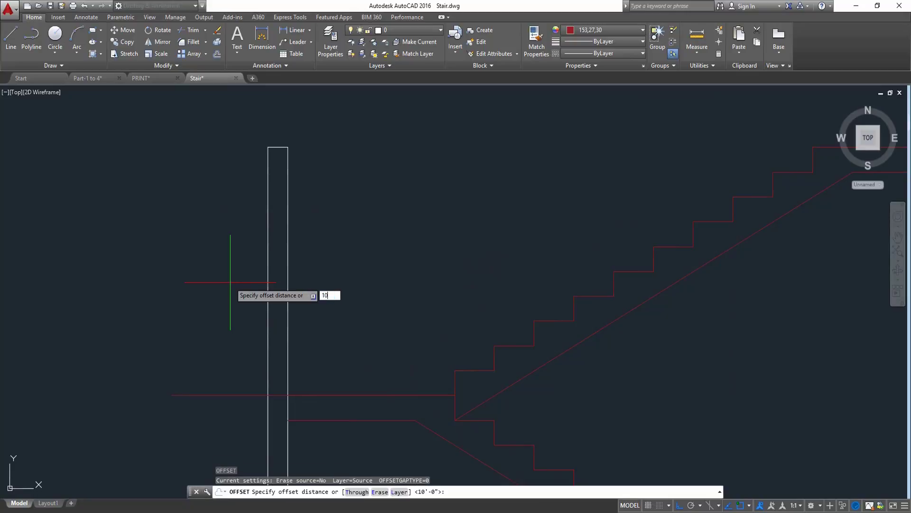
pyautogui.press('Return')
pyautogui.click(256, 395)
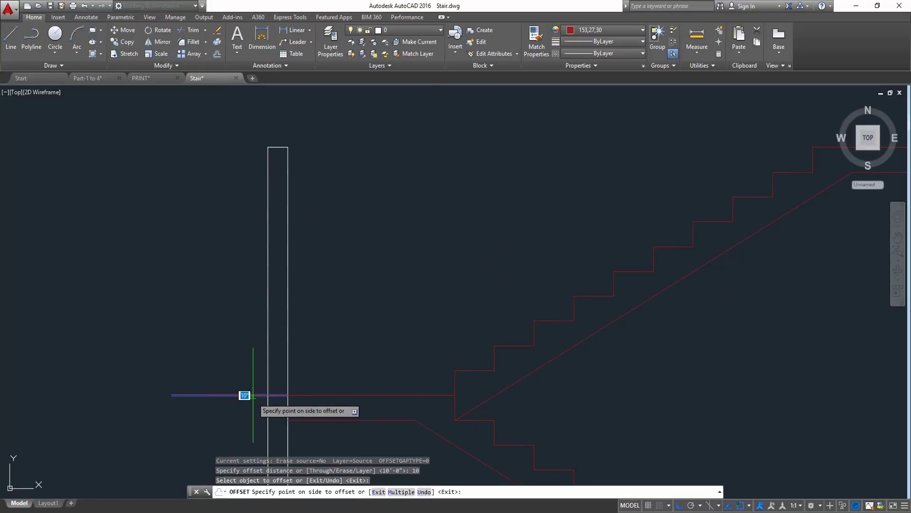
pyautogui.click(186, 223)
# - Trim the left wall's face lines above the upper horizontal line and both horizontals' overhang beyond the outer face
pyautogui.write('tr')
pyautogui.press('Return')
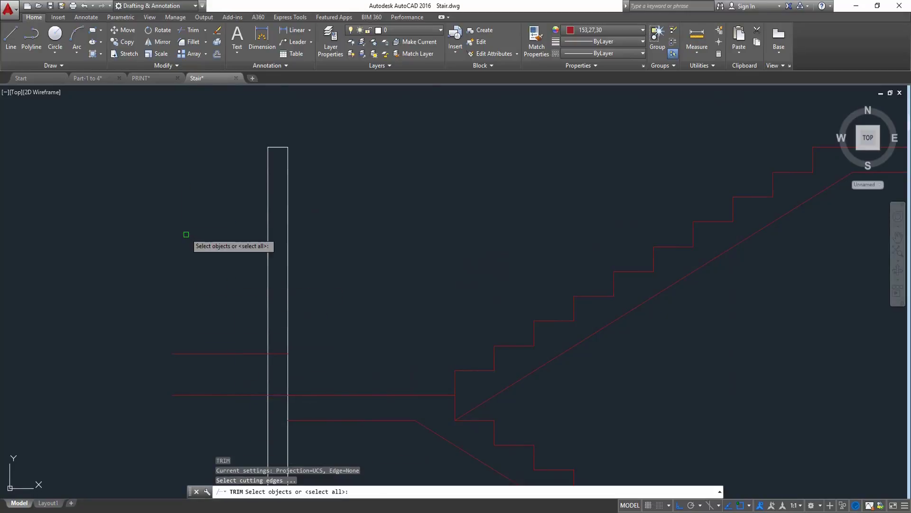
pyautogui.press('Return')
pyautogui.click(218, 309)
pyautogui.click(182, 407)
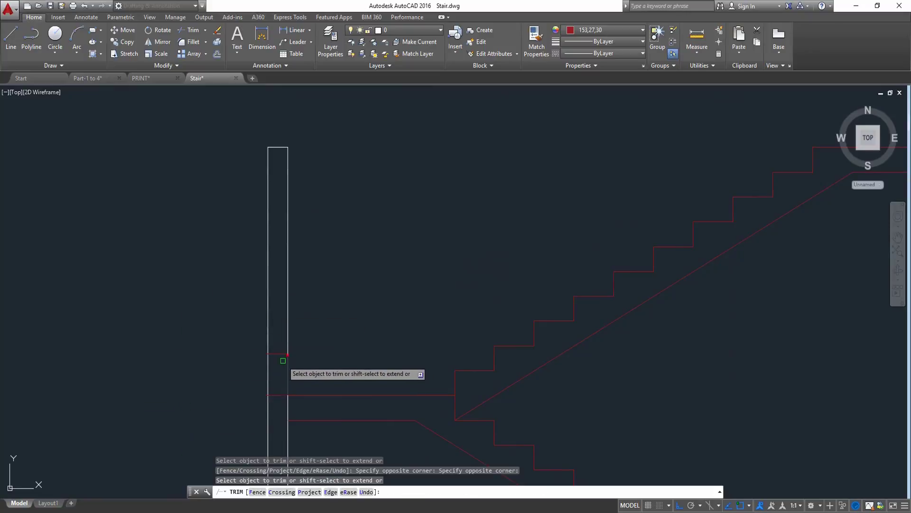
pyautogui.click(301, 323)
pyautogui.click(109, 242)
pyautogui.press('Escape')
pyautogui.press('Escape')
pyautogui.scroll(2, 280, 360)
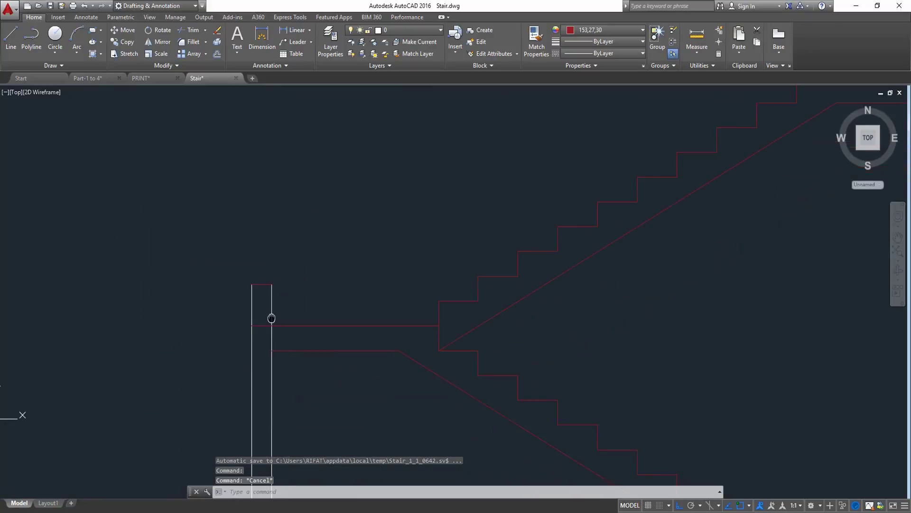
# - Delete the short horizontal segment crossing the left wall at the level of the landing's top edge
pyautogui.press('Return')
pyautogui.press('Return')
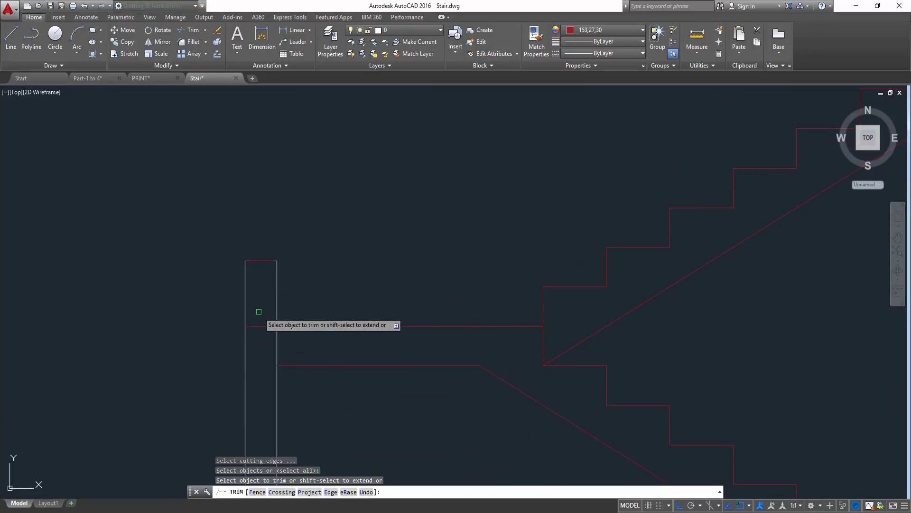
pyautogui.click(258, 312)
pyautogui.click(257, 350)
pyautogui.press('Return')
pyautogui.click(261, 326)
pyautogui.press('Delete')
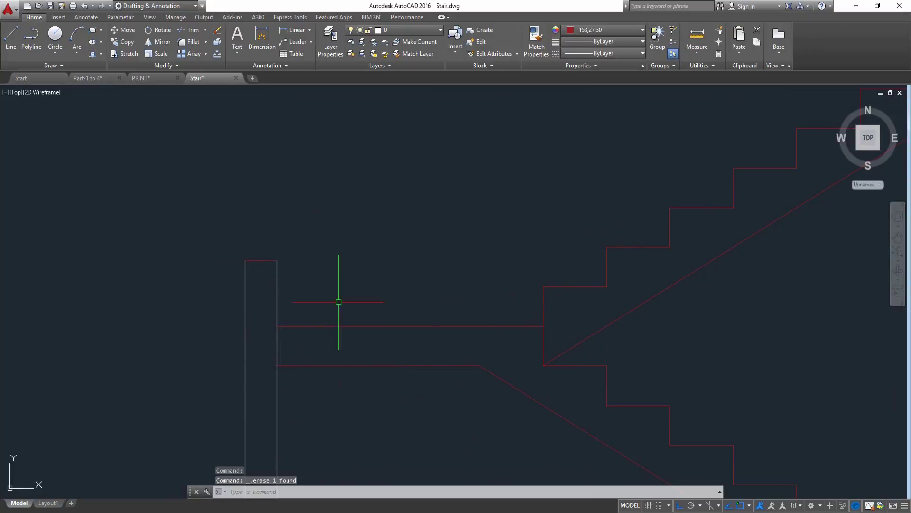
# - Match the left wall's line properties onto the short horizontal line capping the shortened wall
pyautogui.press('Return')
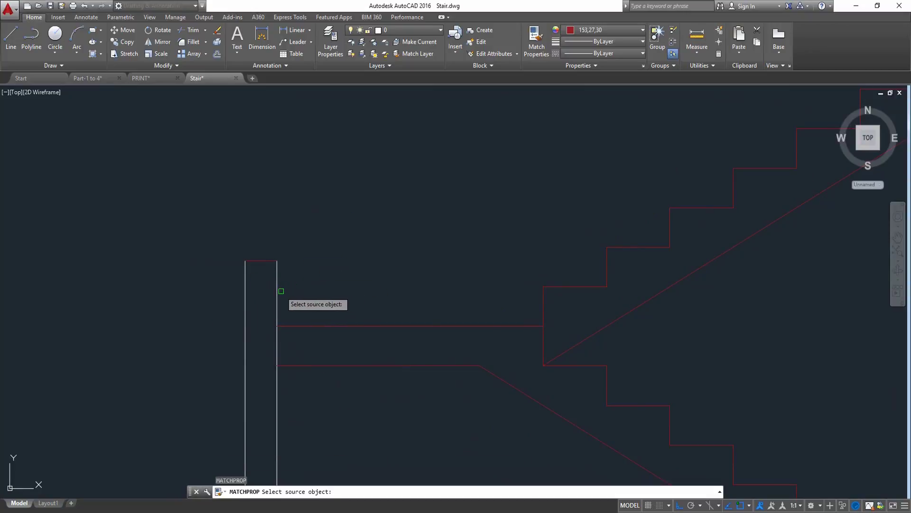
pyautogui.press('Escape')
pyautogui.write('ma')
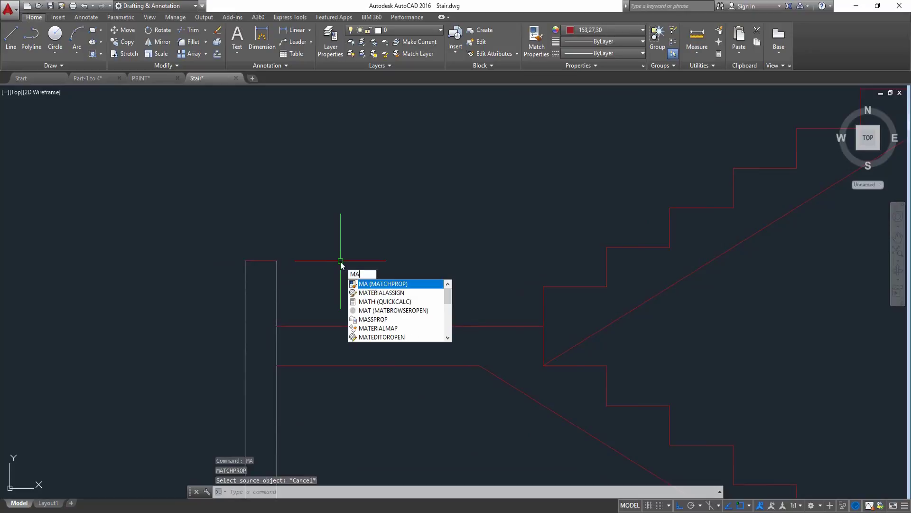
pyautogui.press('Return')
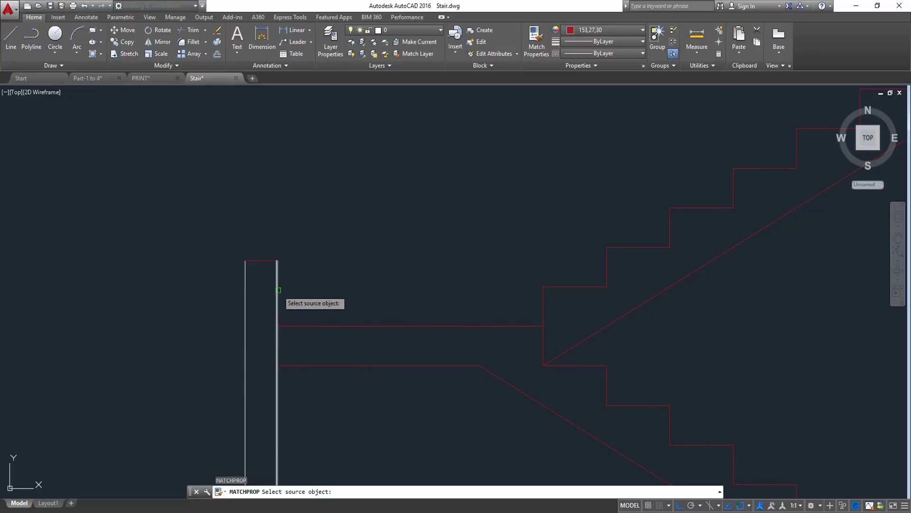
pyautogui.click(277, 288)
pyautogui.click(309, 211)
pyautogui.click(177, 295)
pyautogui.scroll(-4, 210, 292)
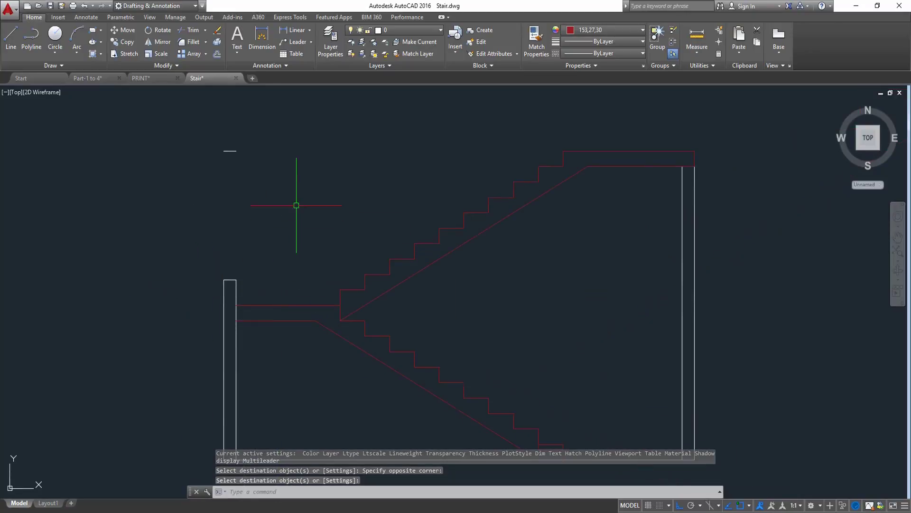
# - Draw a vertical line along the wall's inner face from the detached top line down to the shortened wall's cap
pyautogui.scroll(3, 297, 205)
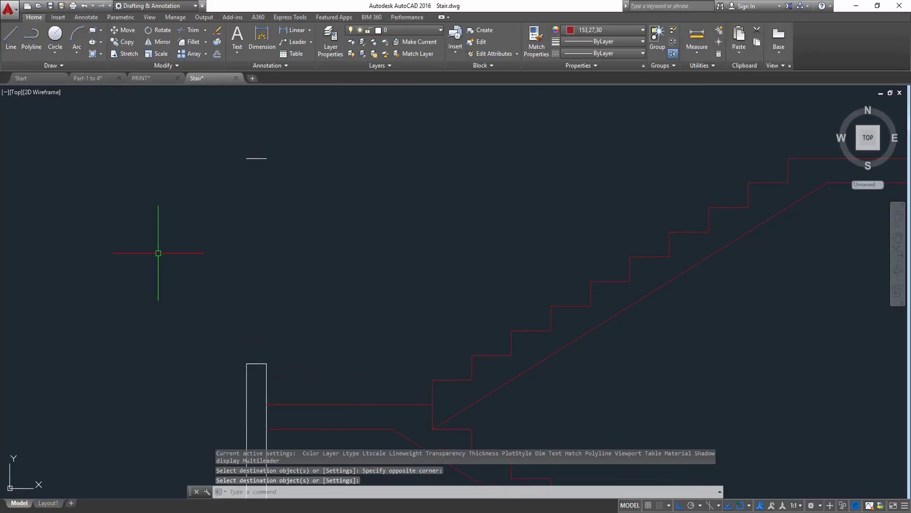
pyautogui.press('Escape')
pyautogui.write('l')
pyautogui.press('Return')
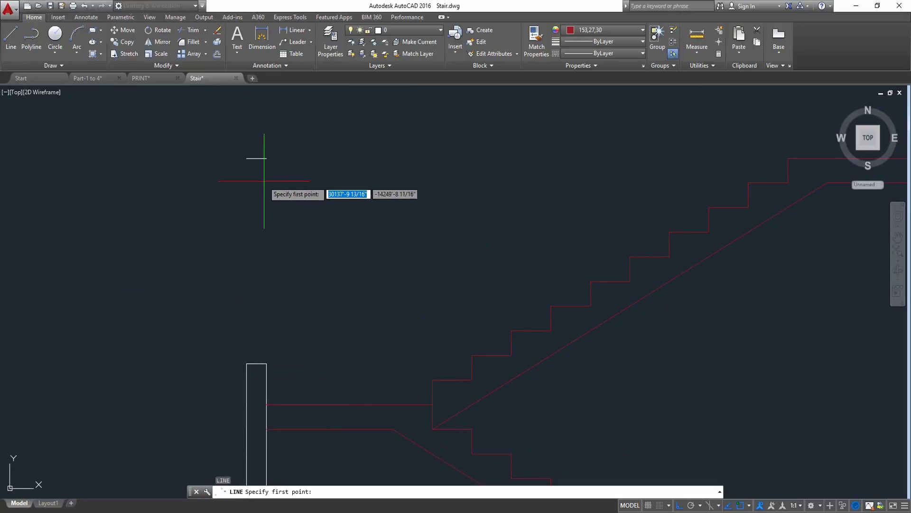
pyautogui.click(267, 157)
pyautogui.click(267, 363)
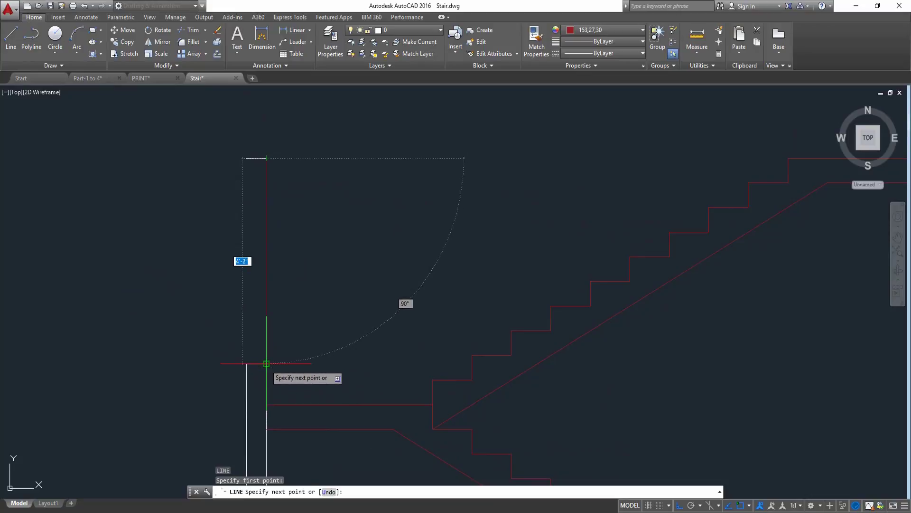
pyautogui.press('Return')
# - Draw a vertical line along the wall's outer face from the detached top line down to the wall's cap
pyautogui.scroll(2, 212, 226)
pyautogui.press('Return')
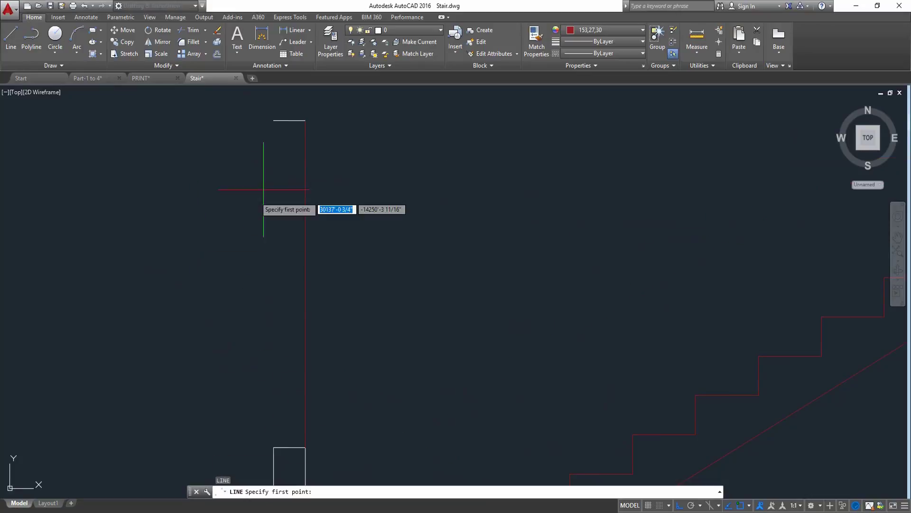
pyautogui.click(274, 120)
pyautogui.click(274, 447)
pyautogui.press('Return')
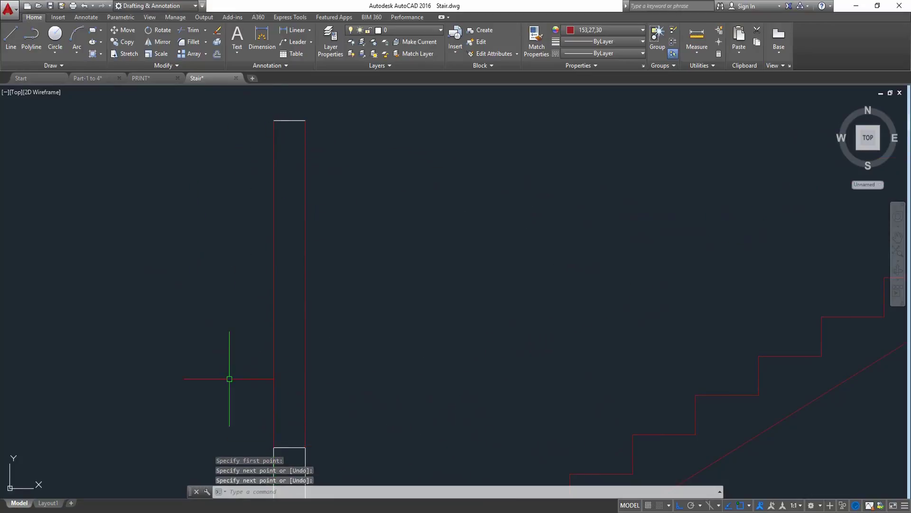
# - Draw a vertical centre line between the midpoints of the detached top line and the wall's cap
pyautogui.moveTo(219, 369); pyautogui.dragTo(238, 353, button='middle')
pyautogui.press('Return')
pyautogui.click(309, 105)
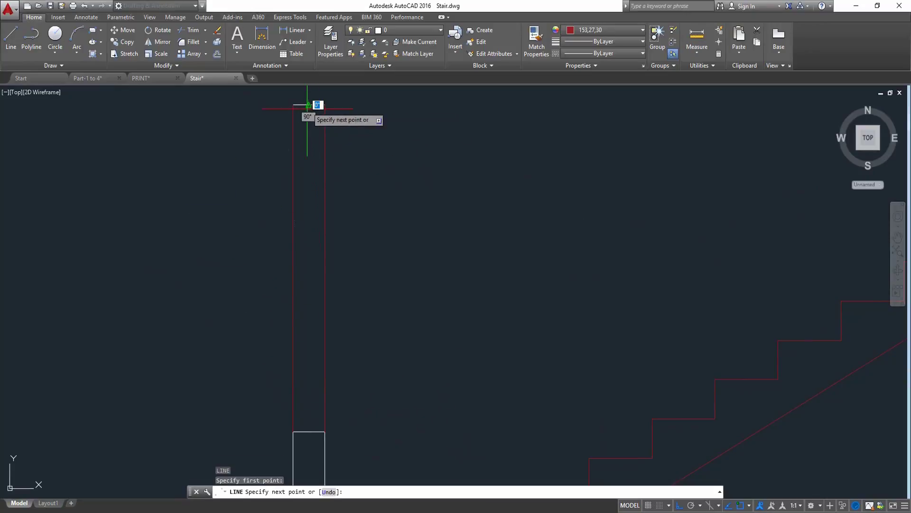
pyautogui.click(309, 432)
pyautogui.press('Return')
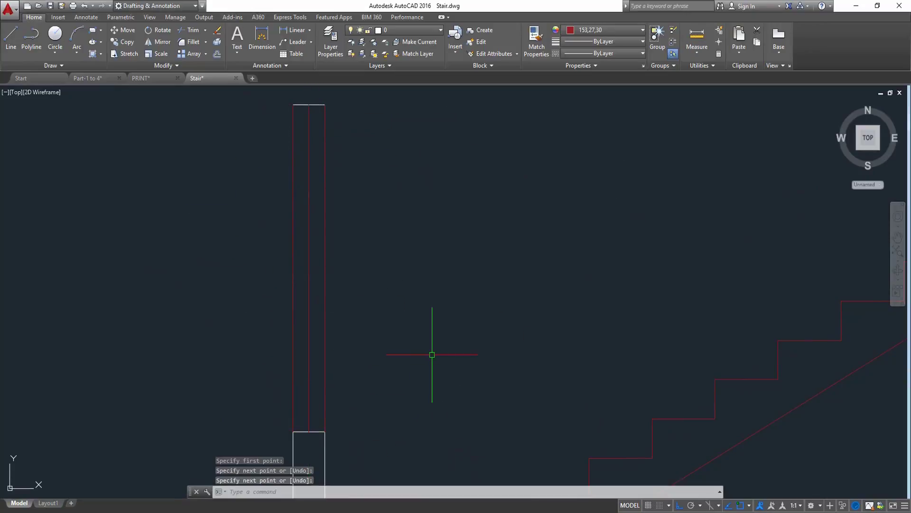
# - Offset the opening's vertical centre line by 1" to both sides
pyautogui.press('Return')
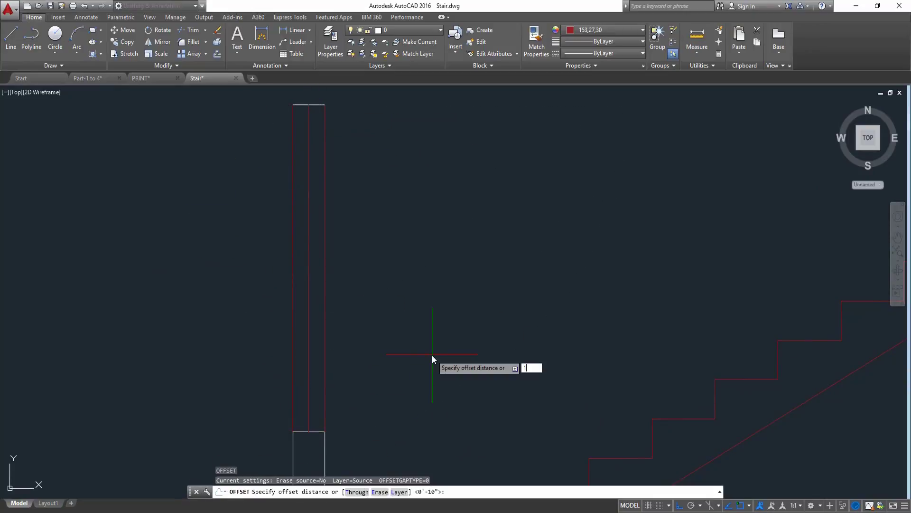
pyautogui.write('1')
pyautogui.press('Return')
pyautogui.click(309, 124)
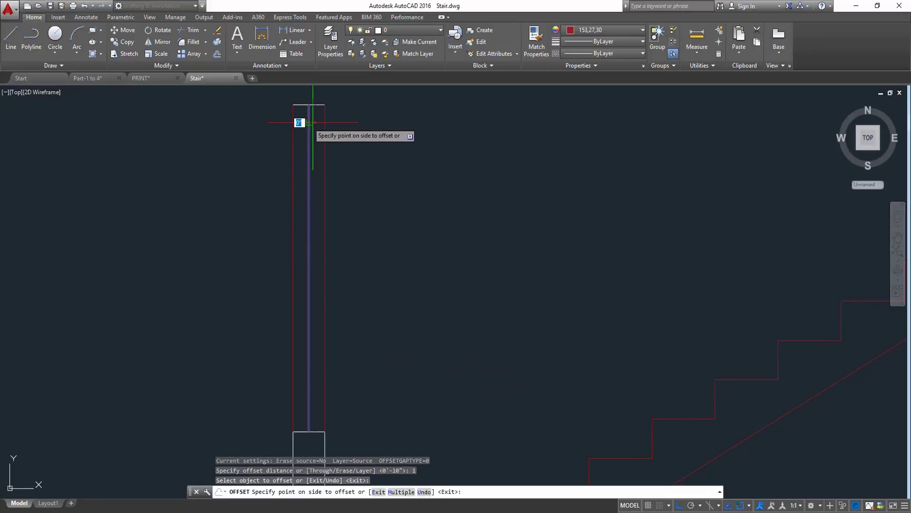
pyautogui.click(314, 131)
pyautogui.click(308, 121)
pyautogui.click(169, 156)
pyautogui.press('Return')
# - Change the colour of the opening's three inner vertical lines to Blue
pyautogui.scroll(4, 312, 107)
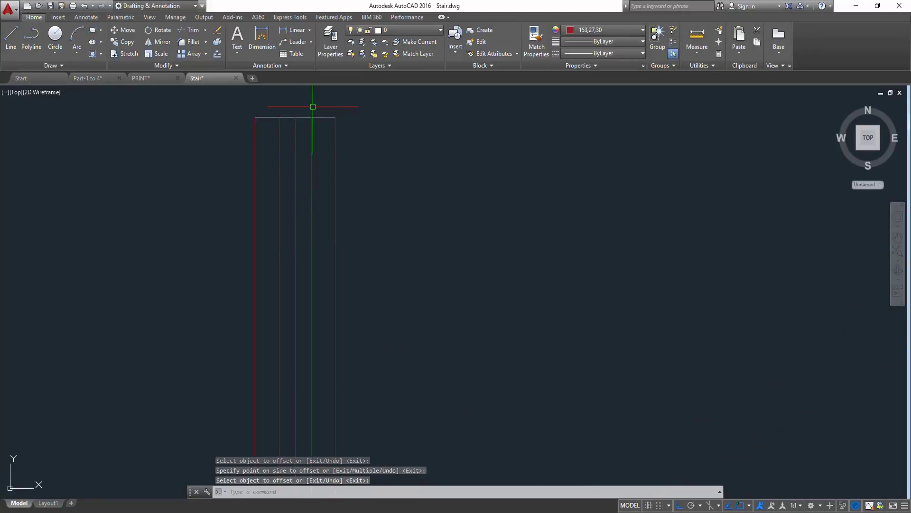
pyautogui.click(319, 148)
pyautogui.click(269, 166)
pyautogui.click(606, 29)
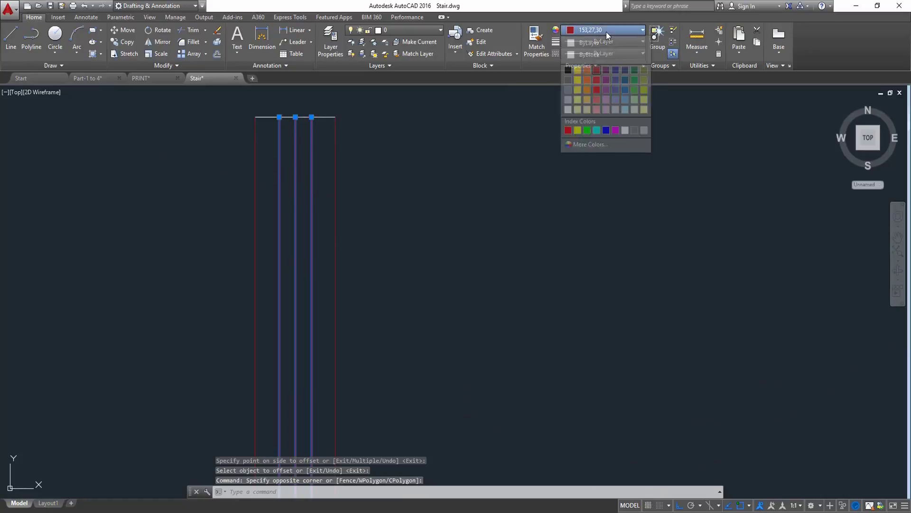
pyautogui.click(603, 132)
pyautogui.moveTo(336, 268); pyautogui.dragTo(373, 224, button='middle')
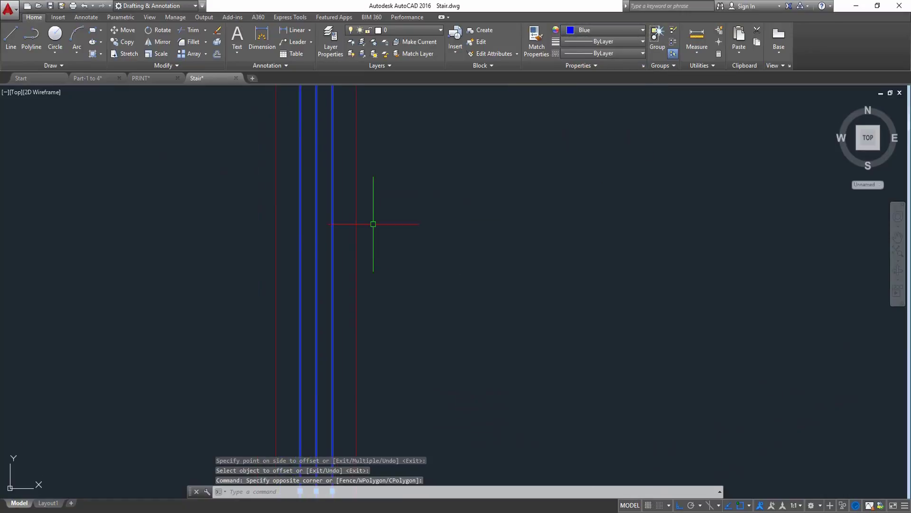
pyautogui.press('Escape')
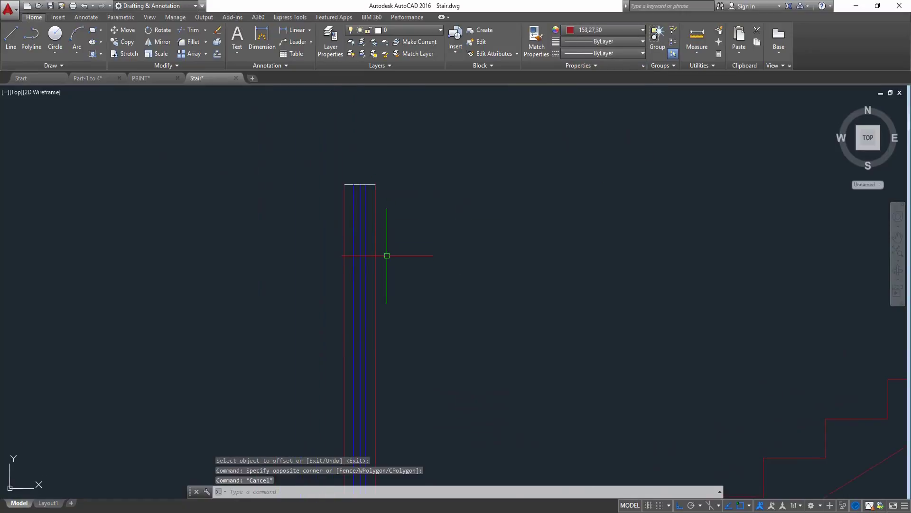
# - Match the left wall's line properties onto the opening's inner and outer vertical edge lines
pyautogui.moveTo(404, 326); pyautogui.dragTo(396, 233, button='middle')
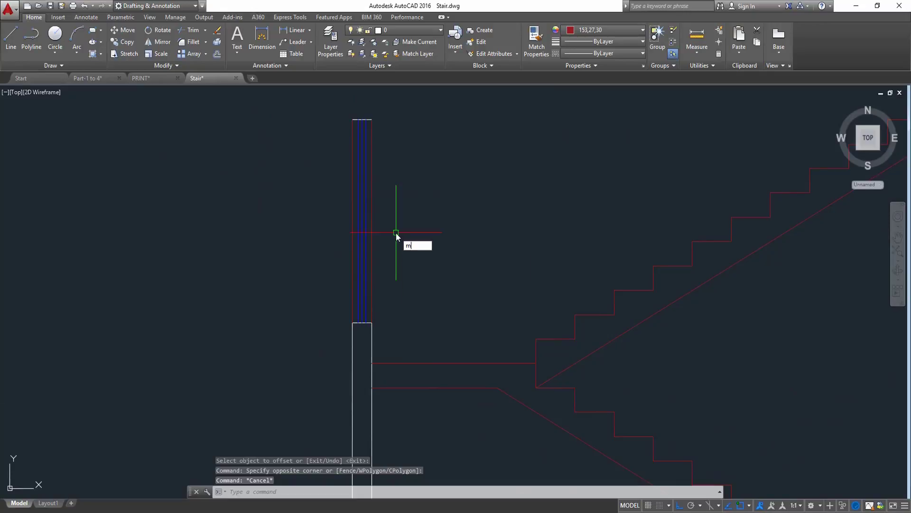
pyautogui.press('Down')
pyautogui.press('Return')
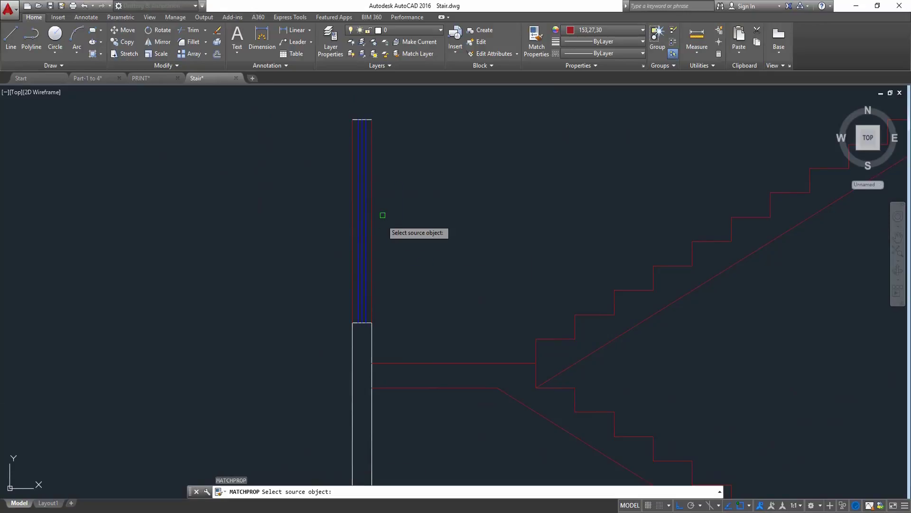
pyautogui.scroll(4, 352, 347)
pyautogui.click(408, 304)
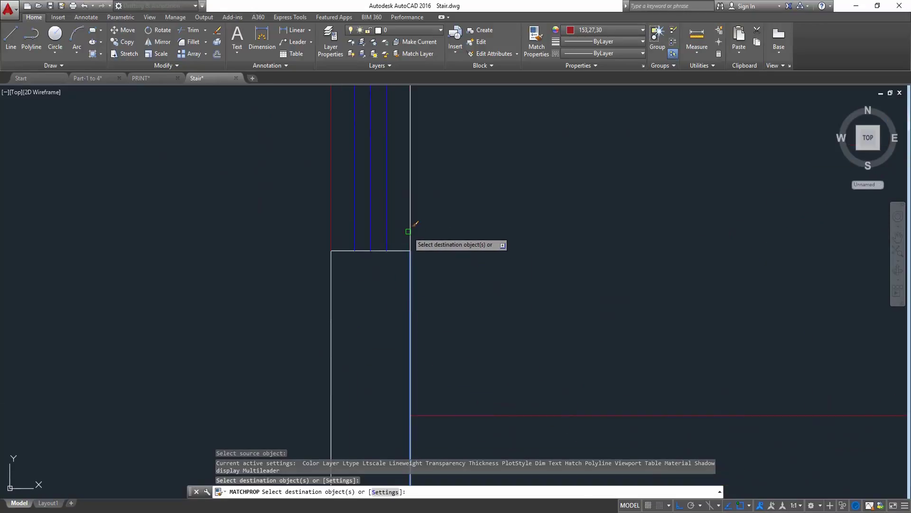
pyautogui.click(335, 228)
pyautogui.scroll(-5, 375, 237)
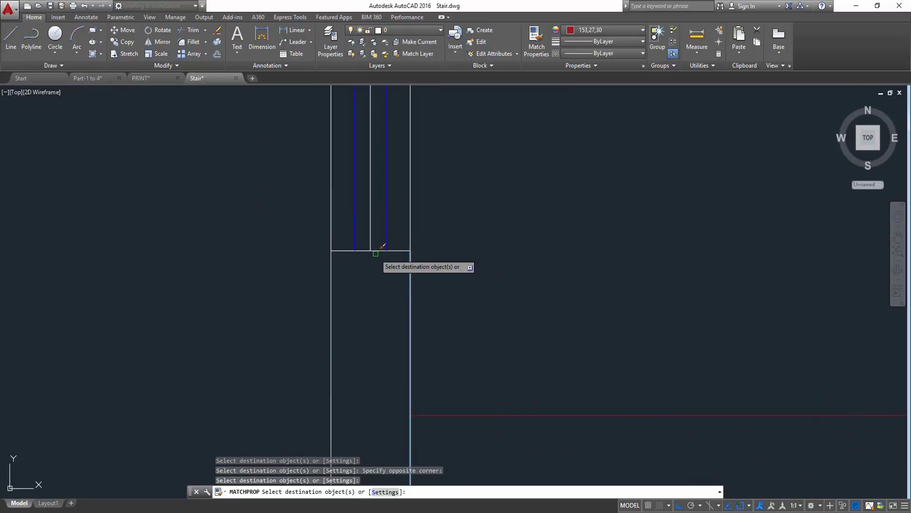
pyautogui.scroll(-2, 331, 271)
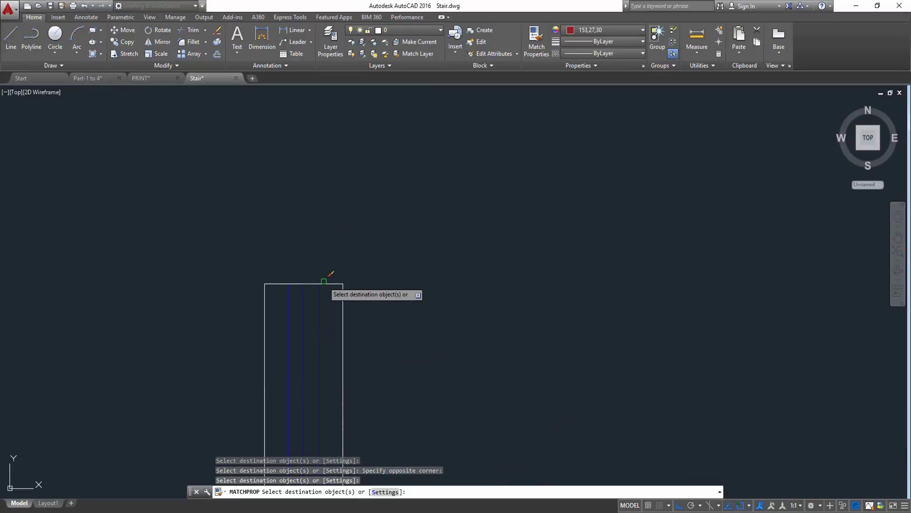
pyautogui.press('Return')
# - Save the drawing
pyautogui.moveTo(392, 306); pyautogui.dragTo(377, 274, button='middle')
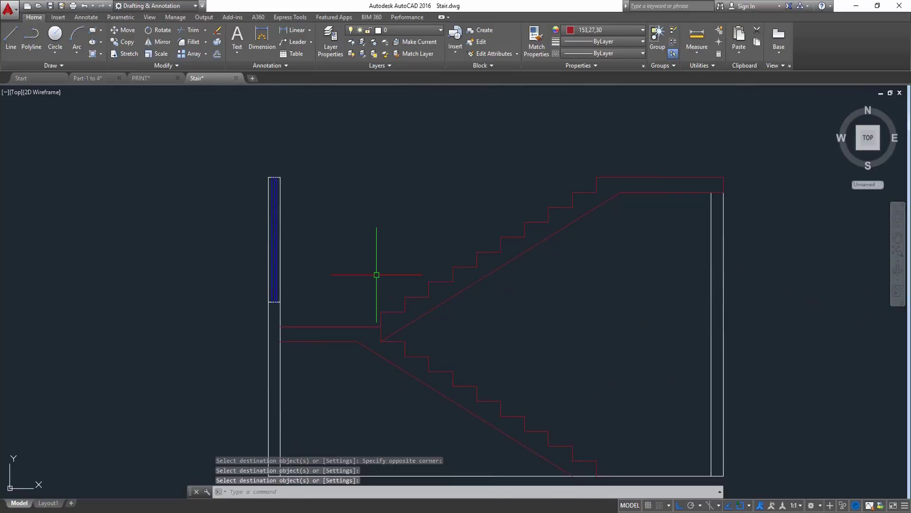
pyautogui.hotkey('ctrl', 's')
pyautogui.moveTo(447, 253)
pyautogui.mouseDown(button='middle')
pyautogui.moveTo(397, 264)
pyautogui.moveTo(393, 280)
pyautogui.mouseUp(button='middle')
pyautogui.moveTo(569, 209); pyautogui.dragTo(526, 170, button='middle')
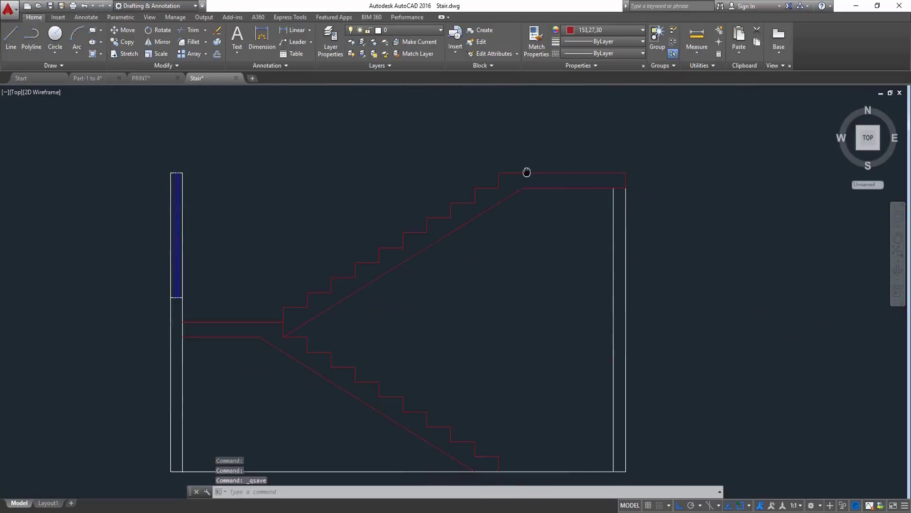
# - Move the whole stair section straight down, farther below the stair plan
pyautogui.scroll(-1, 524, 163)
pyautogui.moveTo(480, 199); pyautogui.dragTo(460, 252, button='middle')
pyautogui.moveTo(401, 288)
pyautogui.mouseDown(button='middle')
pyautogui.moveTo(435, 271)
pyautogui.moveTo(400, 323)
pyautogui.moveTo(401, 248)
pyautogui.moveTo(377, 328)
pyautogui.moveTo(415, 249)
pyautogui.mouseUp(button='middle')
pyautogui.scroll(-2, 378, 356)
pyautogui.scroll(1, 387, 326)
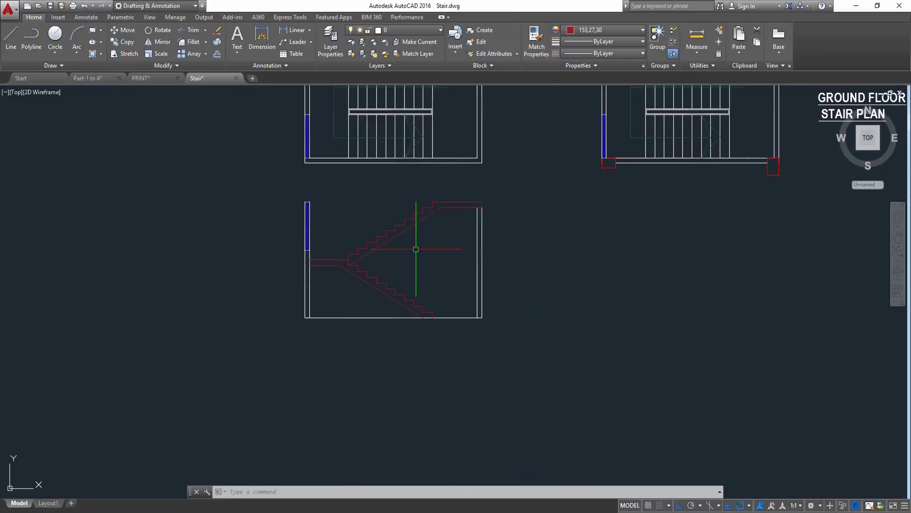
pyautogui.click(511, 182)
pyautogui.click(290, 351)
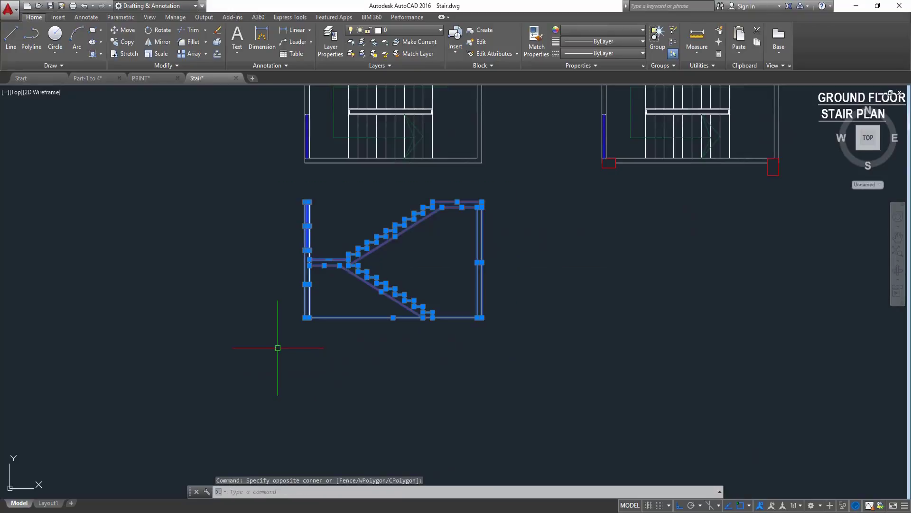
pyautogui.click(127, 30)
pyautogui.click(238, 187)
pyautogui.click(229, 264)
pyautogui.moveTo(266, 352); pyautogui.dragTo(265, 350, button='middle')
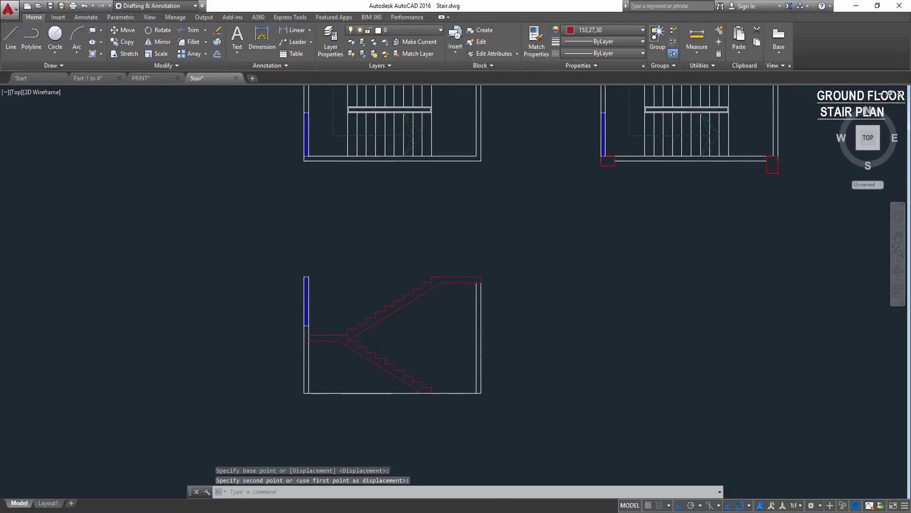
# - Draw a baluster as a closed polyline 1.5" wide and 30" high in the open space between the two flights
pyautogui.scroll(4, 316, 346)
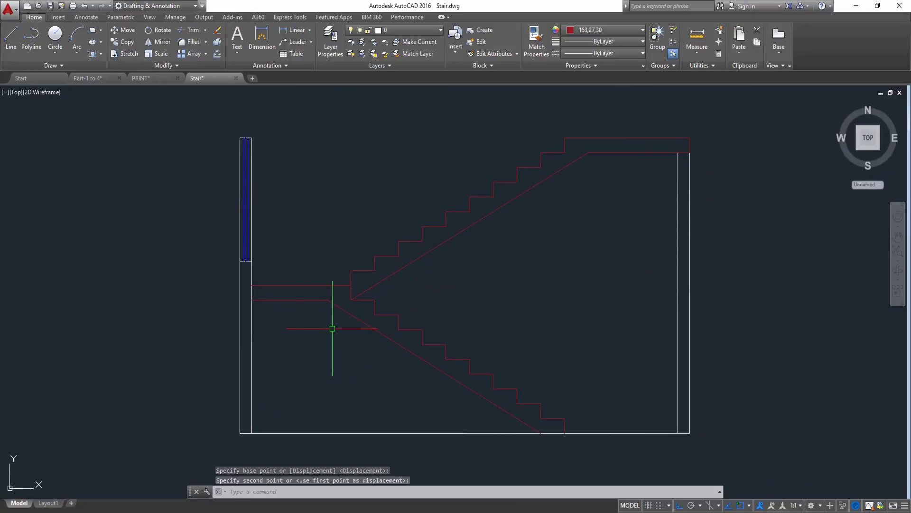
pyautogui.write('pl')
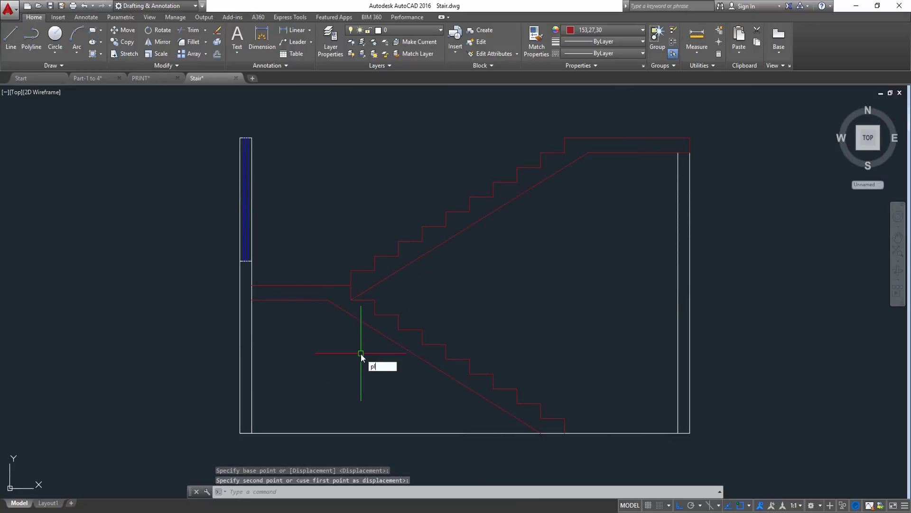
pyautogui.press('Return')
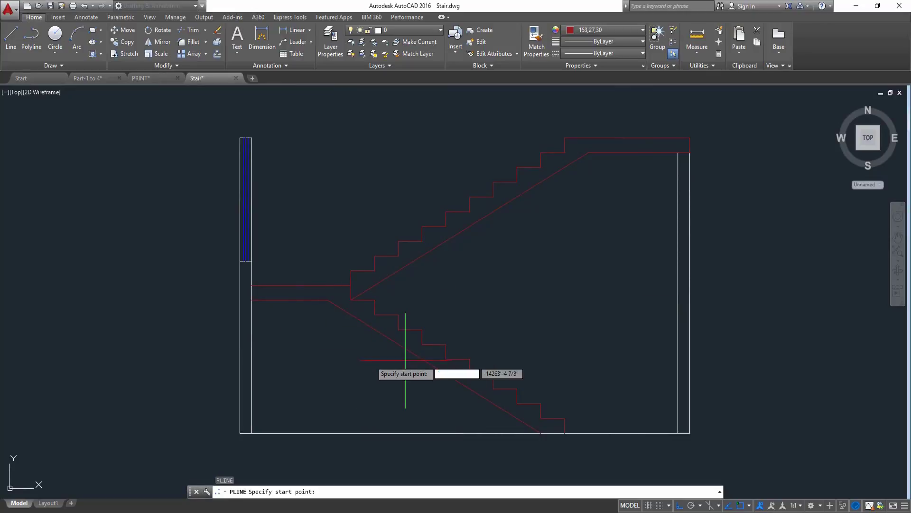
pyautogui.click(559, 245)
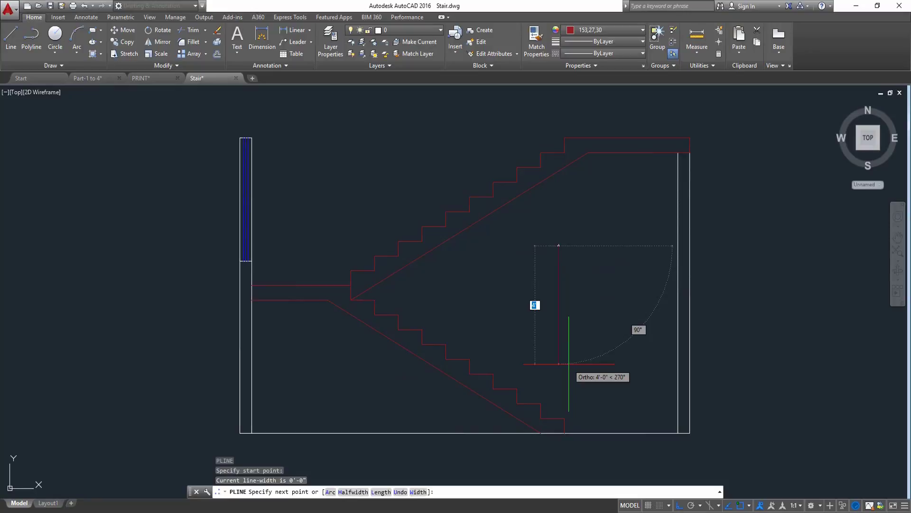
pyautogui.write('30')
pyautogui.press('Return')
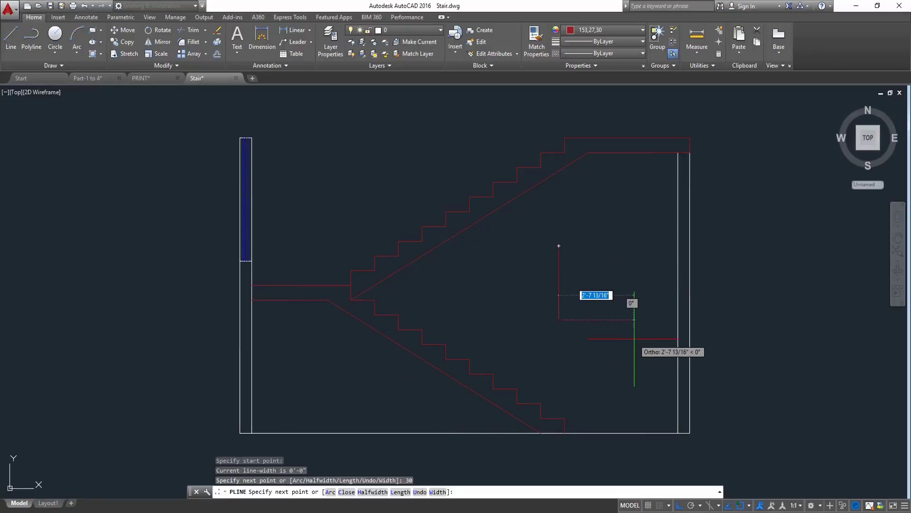
pyautogui.write('1.5')
pyautogui.press('Return')
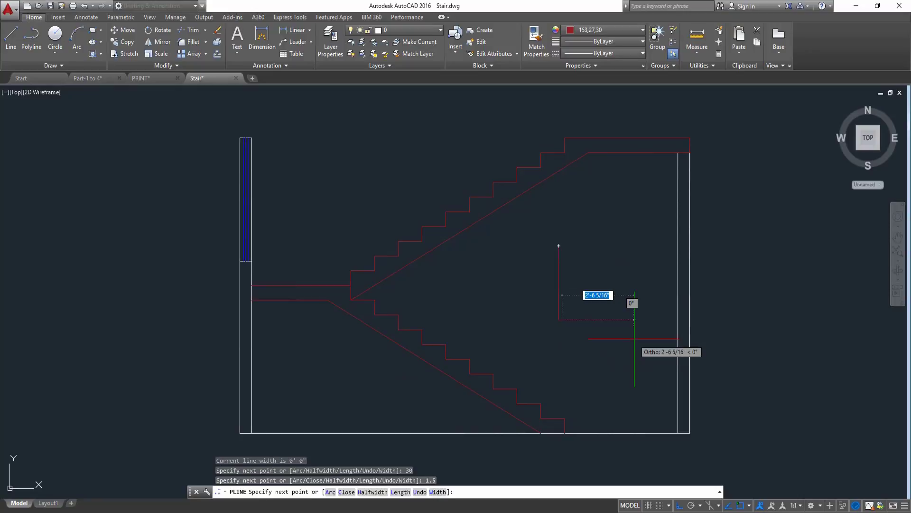
pyautogui.write('30')
pyautogui.press('Return')
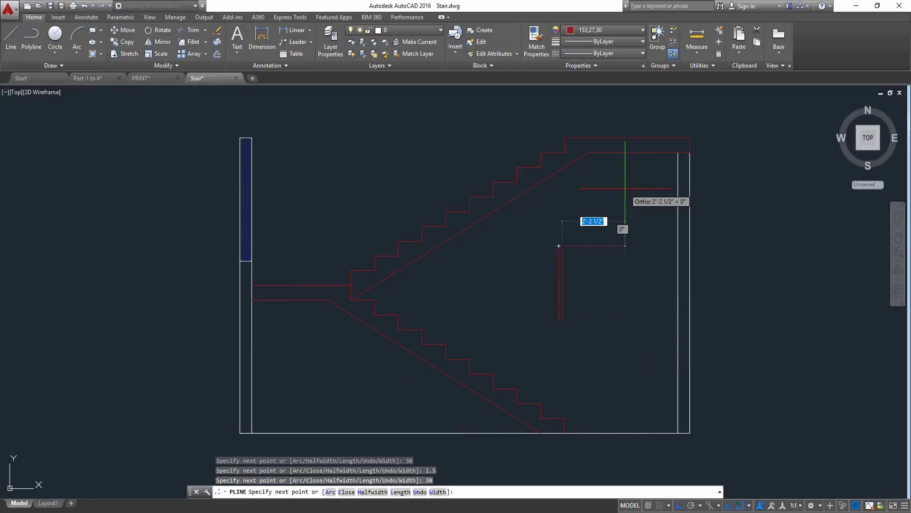
pyautogui.scroll(10, 609, 222)
pyautogui.moveTo(429, 332)
pyautogui.mouseDown(button='middle')
pyautogui.moveTo(677, 179)
pyautogui.moveTo(711, 179)
pyautogui.mouseUp(button='middle')
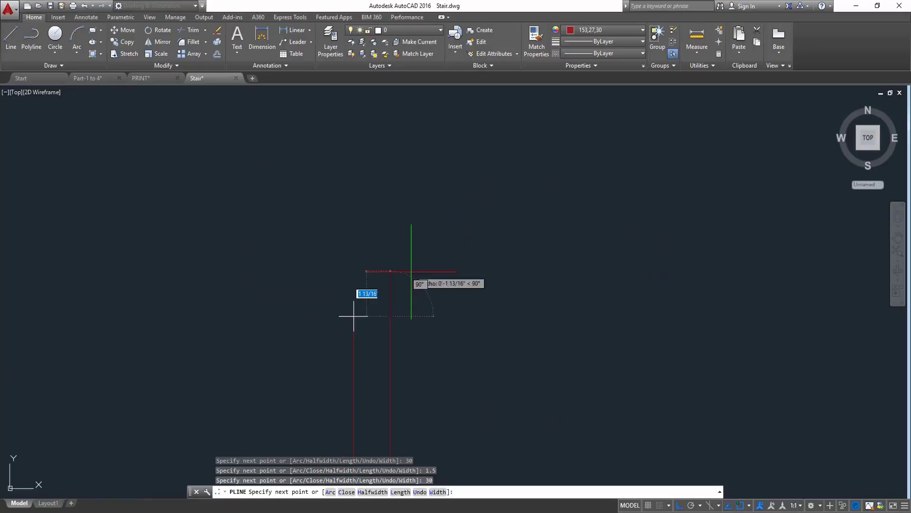
pyautogui.press('Return')
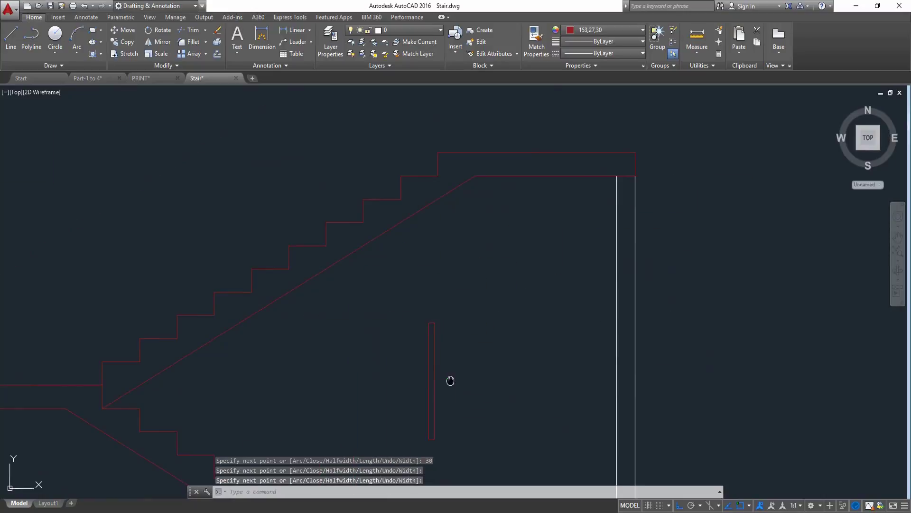
# - Change the colour of the new baluster outline to white (255,255,255)
pyautogui.moveTo(450, 380); pyautogui.dragTo(604, 264, button='middle')
pyautogui.click(604, 240)
pyautogui.click(528, 338)
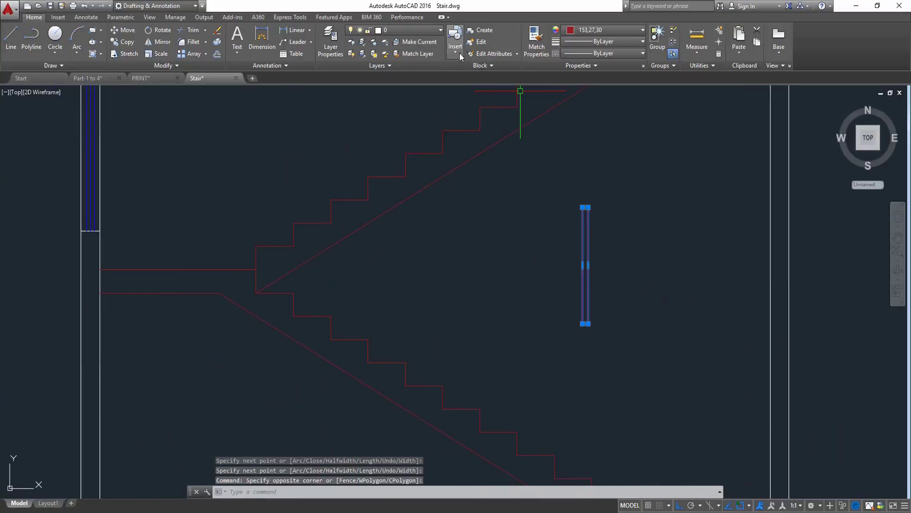
pyautogui.click(586, 30)
pyautogui.click(567, 110)
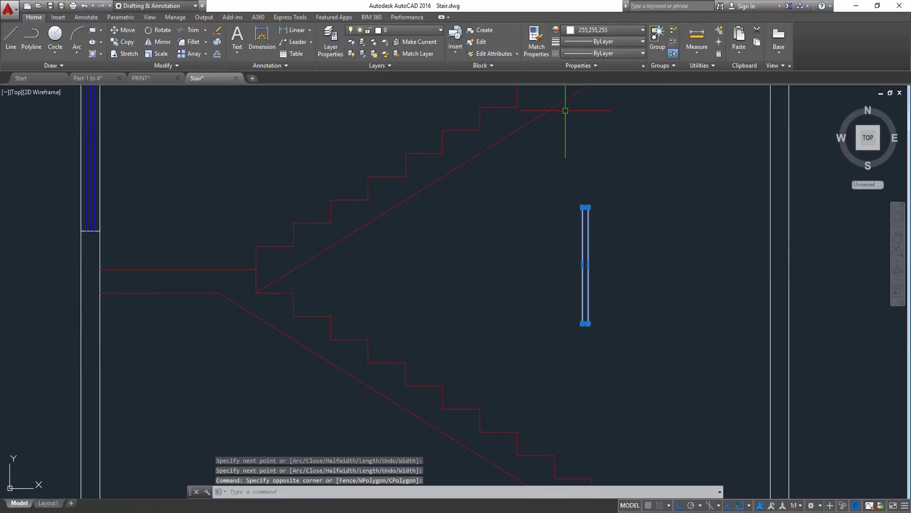
pyautogui.press('Escape')
# - Move the baluster by its bottom midpoint onto the midpoint of the lower flight's lowest tread
pyautogui.moveTo(552, 353); pyautogui.dragTo(531, 256, button='middle')
pyautogui.click(590, 201)
pyautogui.click(546, 249)
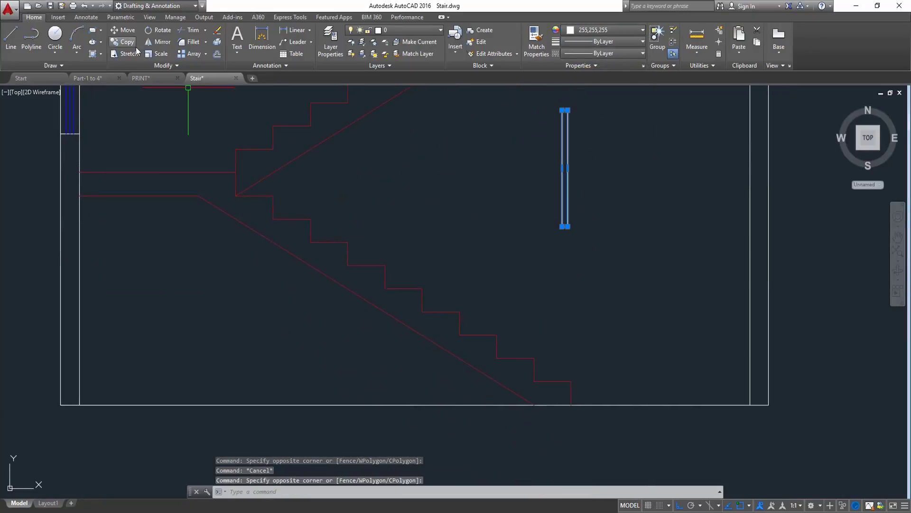
pyautogui.click(122, 32)
pyautogui.scroll(5, 568, 235)
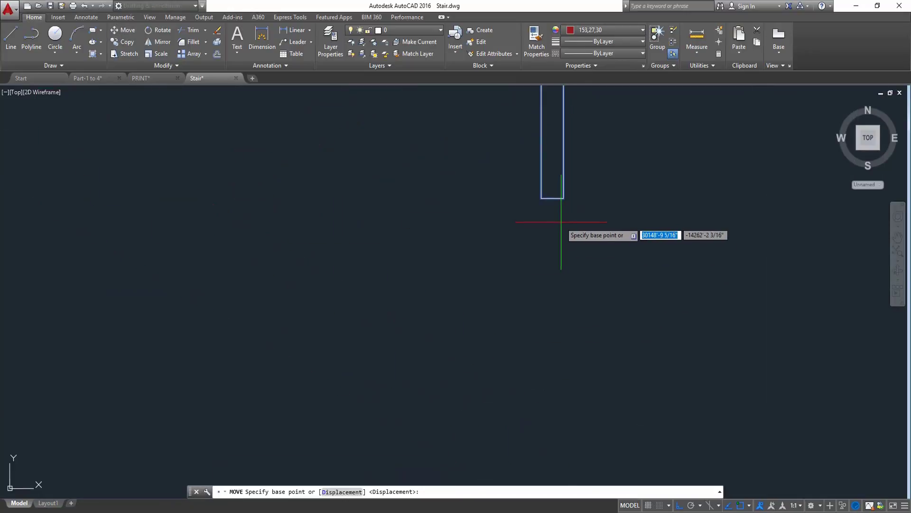
pyautogui.click(552, 199)
pyautogui.scroll(-4, 551, 228)
pyautogui.scroll(4, 544, 350)
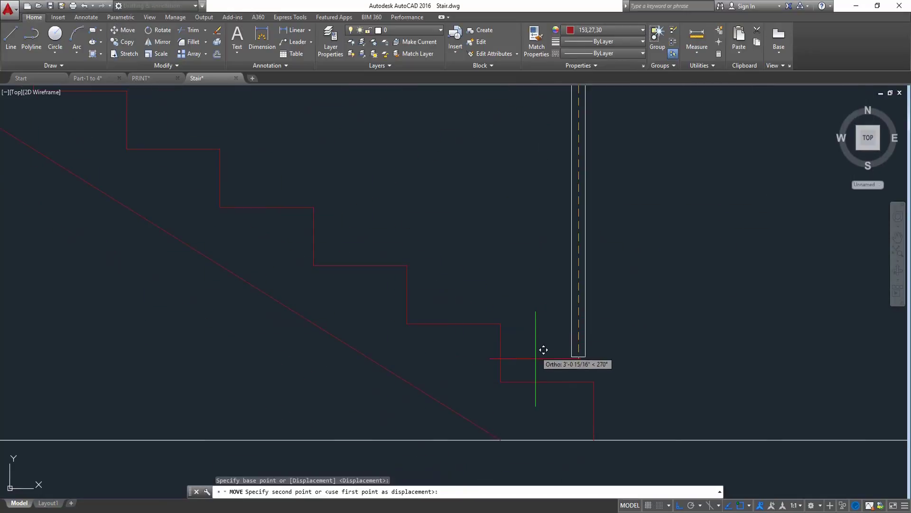
pyautogui.click(555, 373)
pyautogui.press('Return')
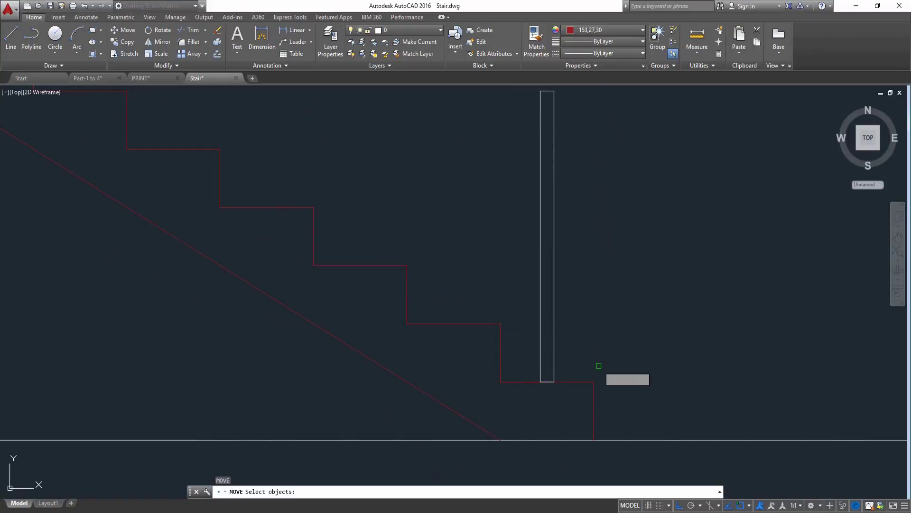
pyautogui.scroll(2, 569, 365)
pyautogui.press('Escape')
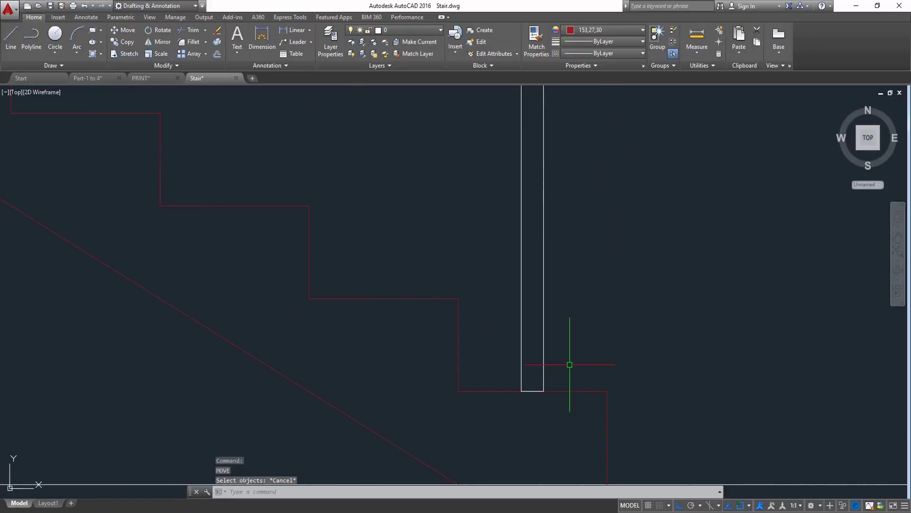
# - Copy the baluster from the lowest tread onto every other tread of the lower flight and onto the landing, using the step corners as reference points
pyautogui.click(530, 291)
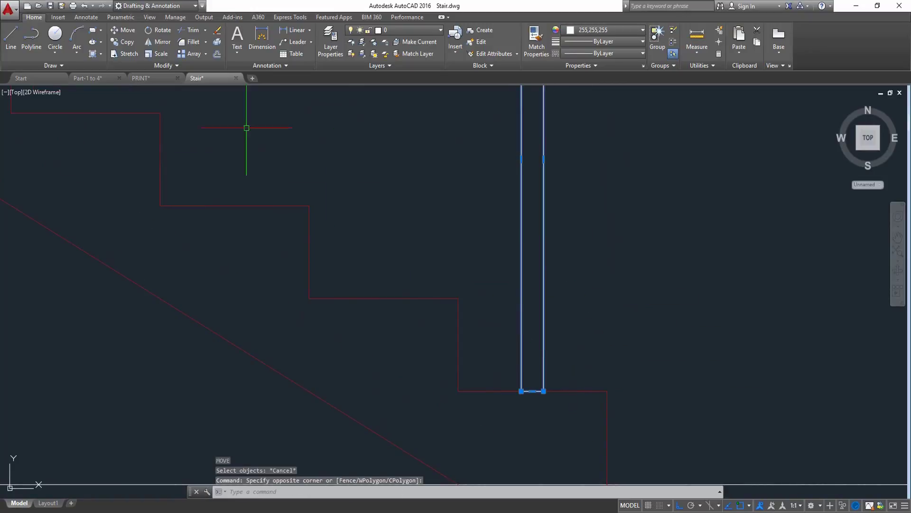
pyautogui.click(126, 42)
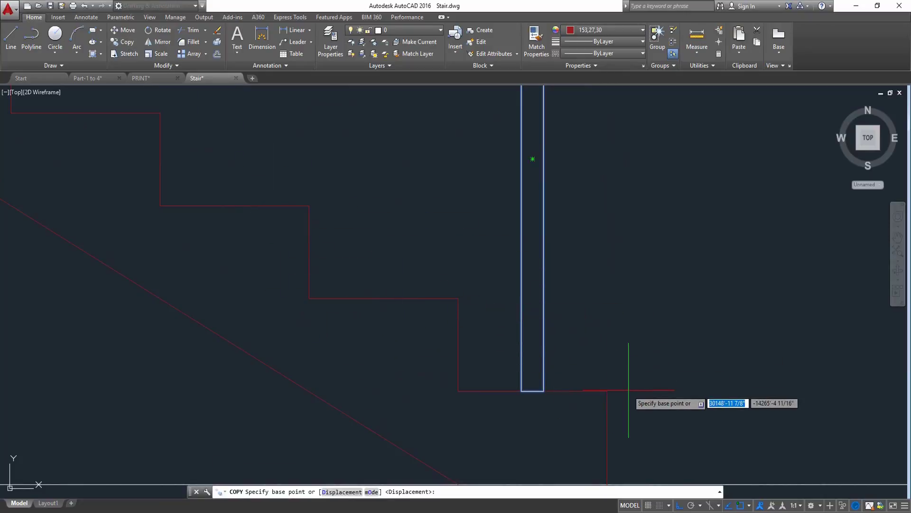
pyautogui.click(607, 391)
pyautogui.click(457, 296)
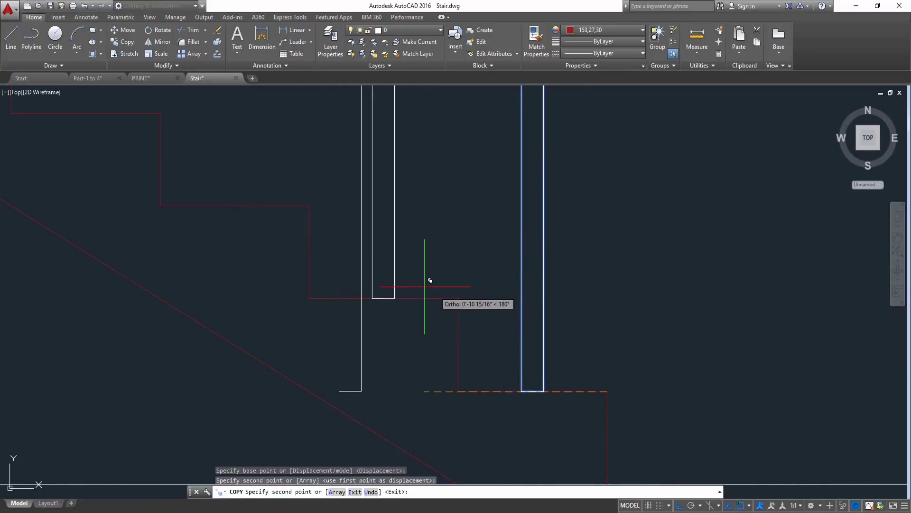
pyautogui.moveTo(384, 259); pyautogui.dragTo(582, 356, button='middle')
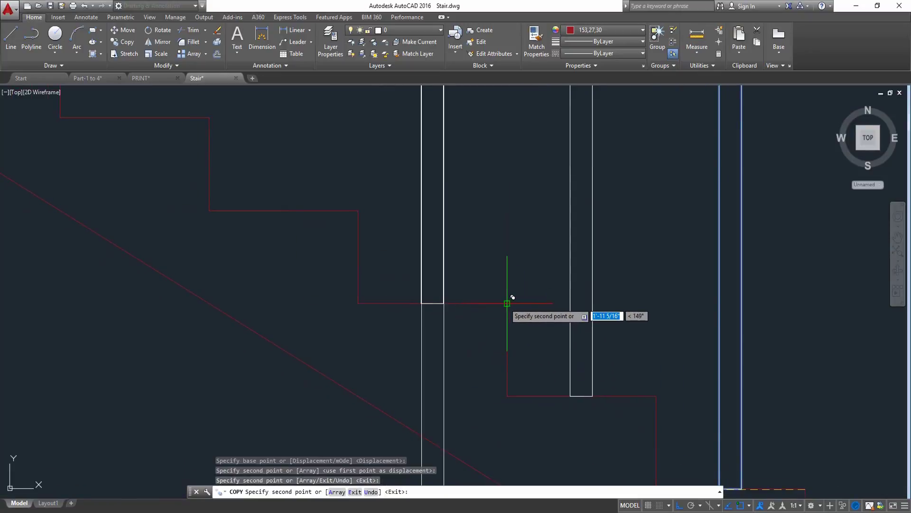
pyautogui.click(508, 302)
pyautogui.click(358, 211)
pyautogui.moveTo(275, 180); pyautogui.dragTo(550, 360)
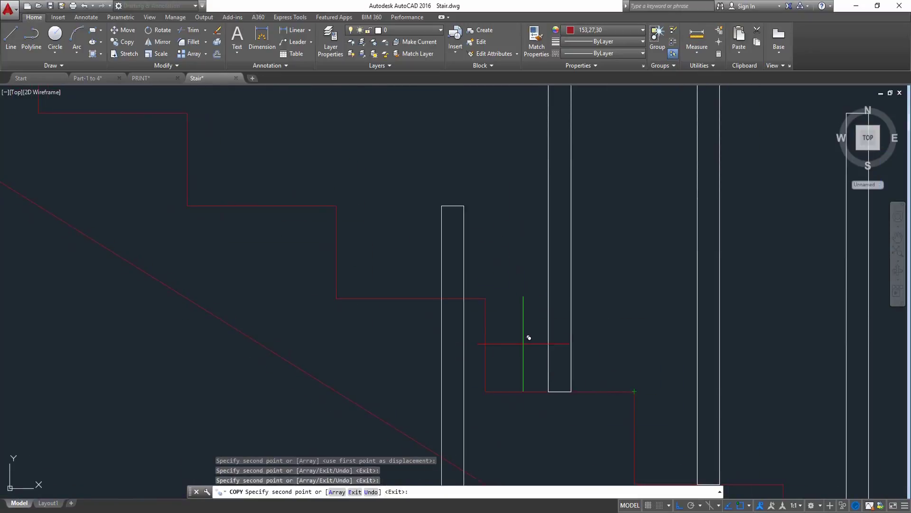
pyautogui.click(484, 298)
pyautogui.moveTo(387, 264); pyautogui.dragTo(575, 394, button='middle')
pyautogui.click(523, 335)
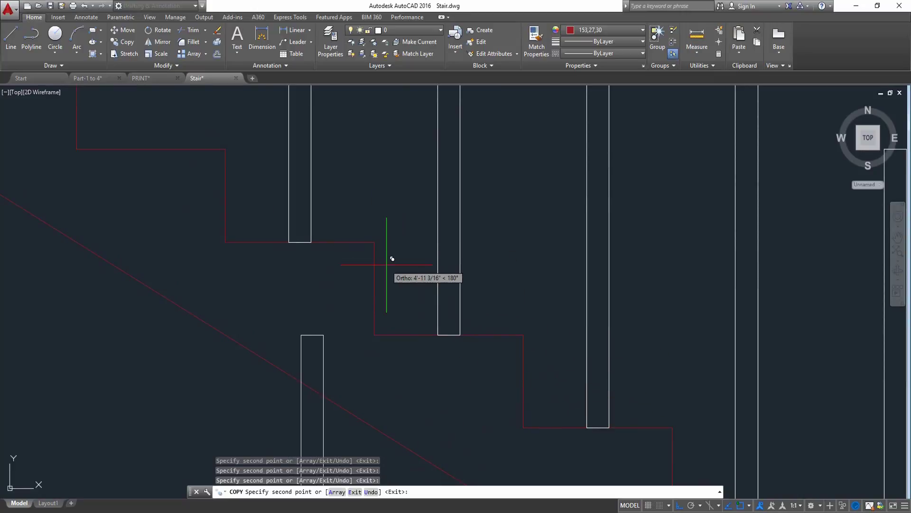
pyautogui.scroll(-2, 335, 235)
pyautogui.moveTo(354, 245); pyautogui.dragTo(409, 269, button='middle')
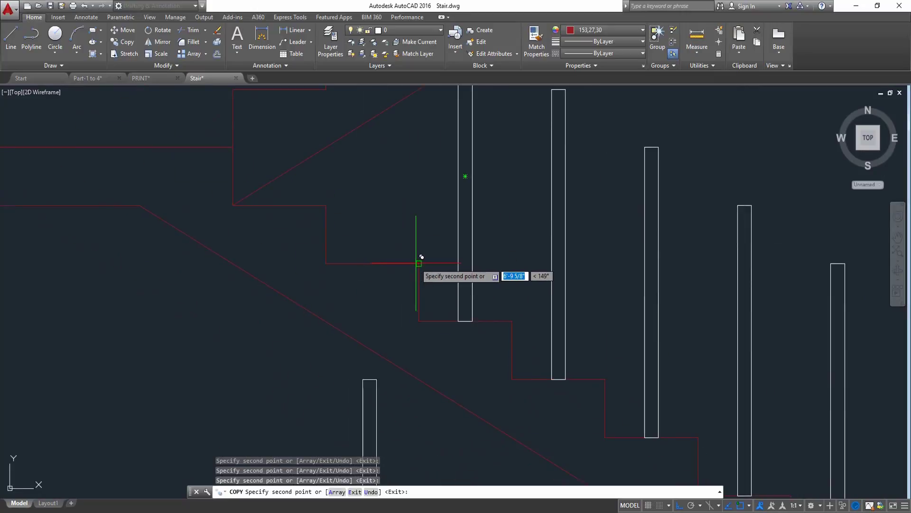
pyautogui.moveTo(281, 198); pyautogui.dragTo(362, 218, button='middle')
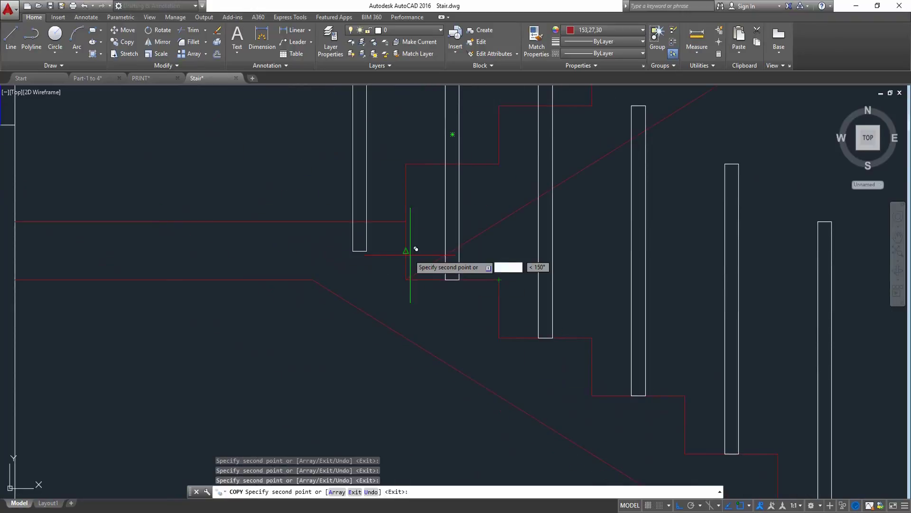
pyautogui.press('Return')
# - Copy the landing's baluster by its bottom midpoint onto the midpoint of the upper flight's first tread
pyautogui.scroll(-4, 413, 254)
pyautogui.scroll(6, 407, 284)
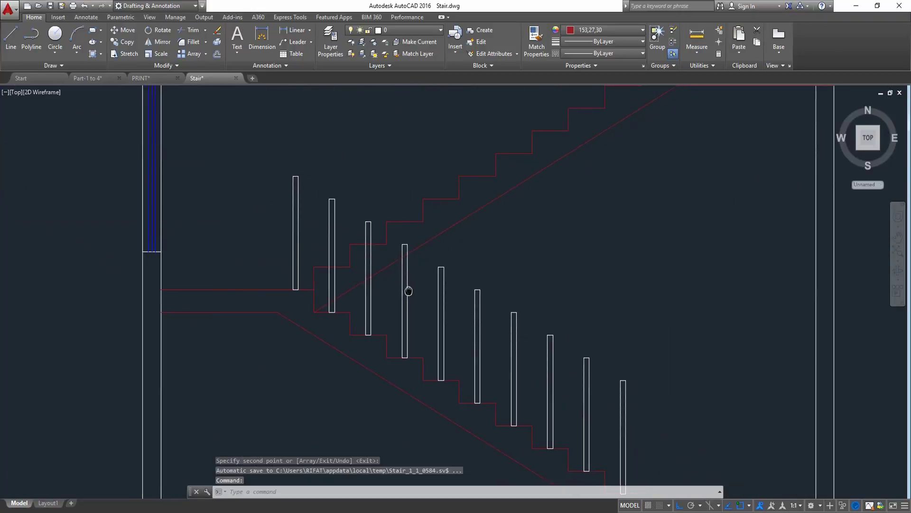
pyautogui.moveTo(198, 317); pyautogui.dragTo(280, 282, button='middle')
pyautogui.click(274, 299)
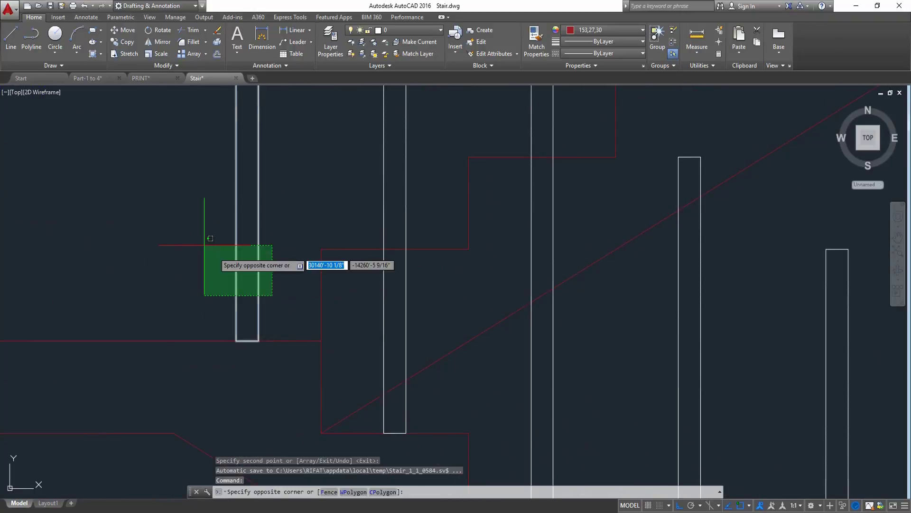
pyautogui.click(181, 232)
pyautogui.press('Return')
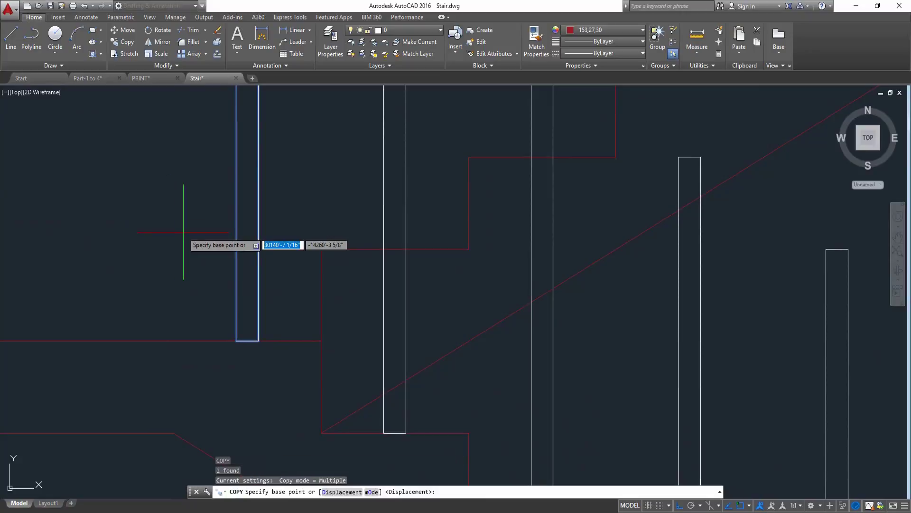
pyautogui.click(246, 340)
pyautogui.click(395, 249)
pyautogui.press('Return')
pyautogui.scroll(-4, 453, 225)
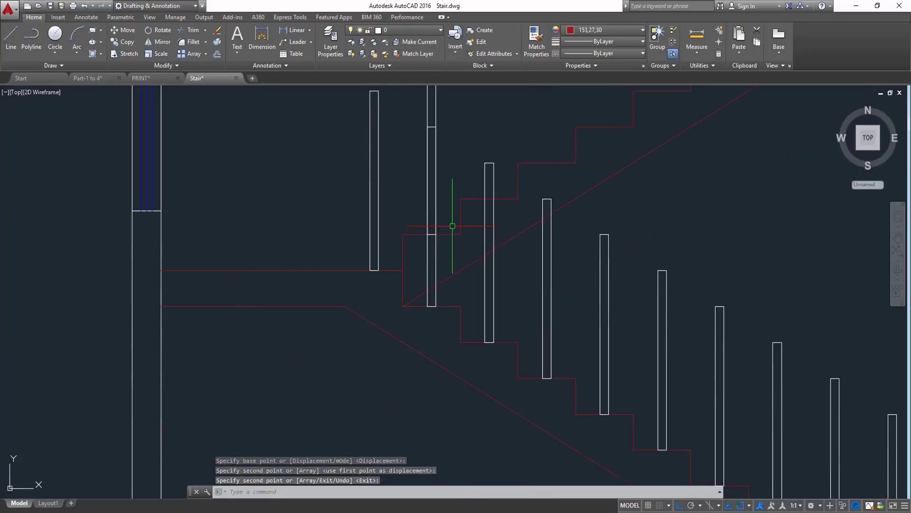
# - Copy the first upper-flight baluster onto each remaining tread of that flight and onto the upper slab's edge, using the step corners as reference points
pyautogui.moveTo(486, 180)
pyautogui.mouseDown(button='middle')
pyautogui.moveTo(354, 374)
pyautogui.moveTo(357, 264)
pyautogui.mouseUp(button='middle')
pyautogui.click(281, 229)
pyautogui.press('Return')
pyautogui.click(269, 329)
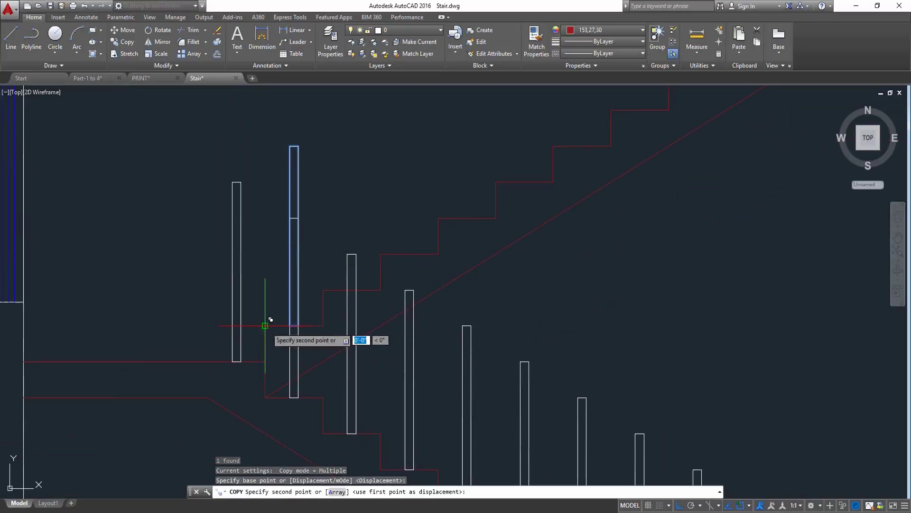
pyautogui.click(381, 254)
pyautogui.click(438, 218)
pyautogui.moveTo(503, 252); pyautogui.dragTo(376, 387, button='middle')
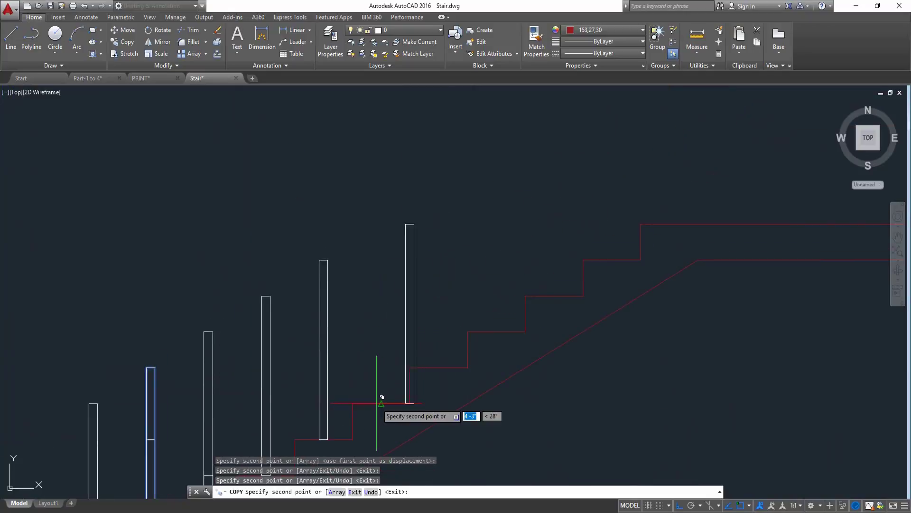
pyautogui.click(357, 367)
pyautogui.click(414, 331)
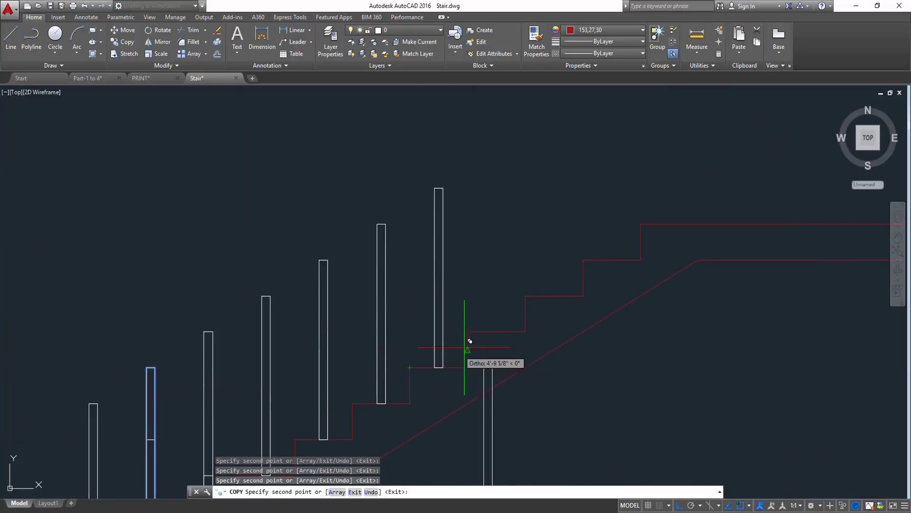
pyautogui.click(472, 295)
pyautogui.click(525, 296)
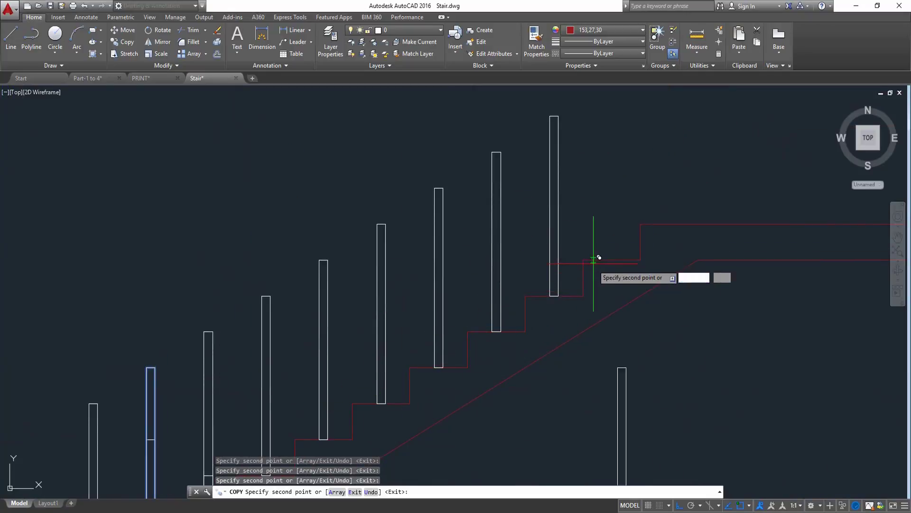
pyautogui.click(583, 259)
pyautogui.click(641, 224)
pyautogui.press('Return')
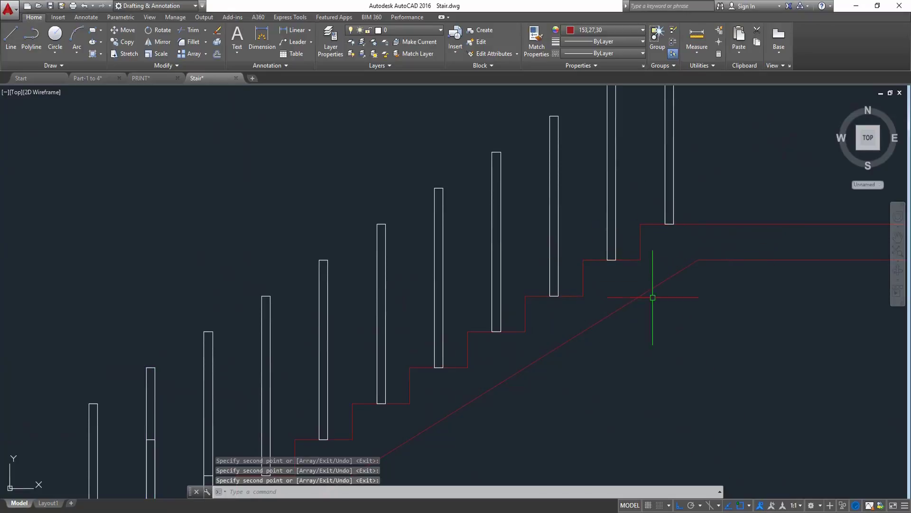
pyautogui.scroll(-4, 638, 337)
pyautogui.moveTo(588, 319); pyautogui.dragTo(493, 196, button='middle')
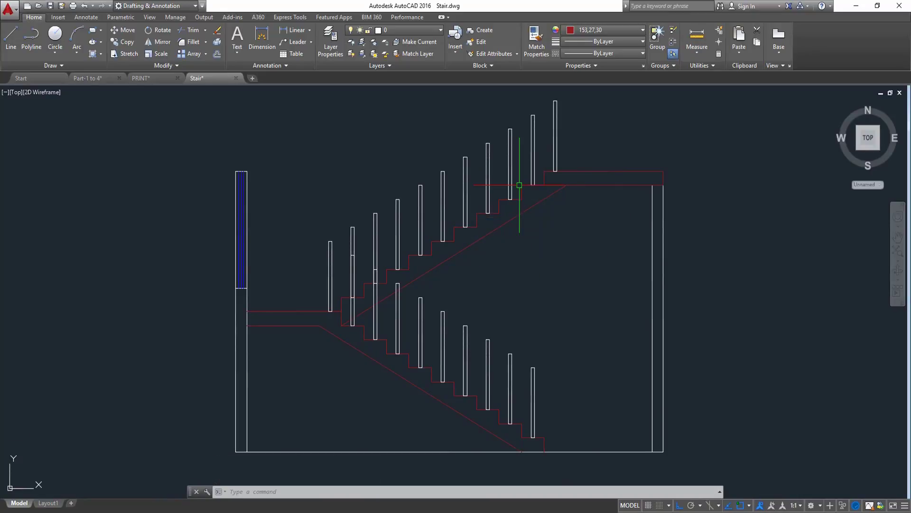
pyautogui.scroll(2, 486, 335)
pyautogui.scroll(2, 387, 308)
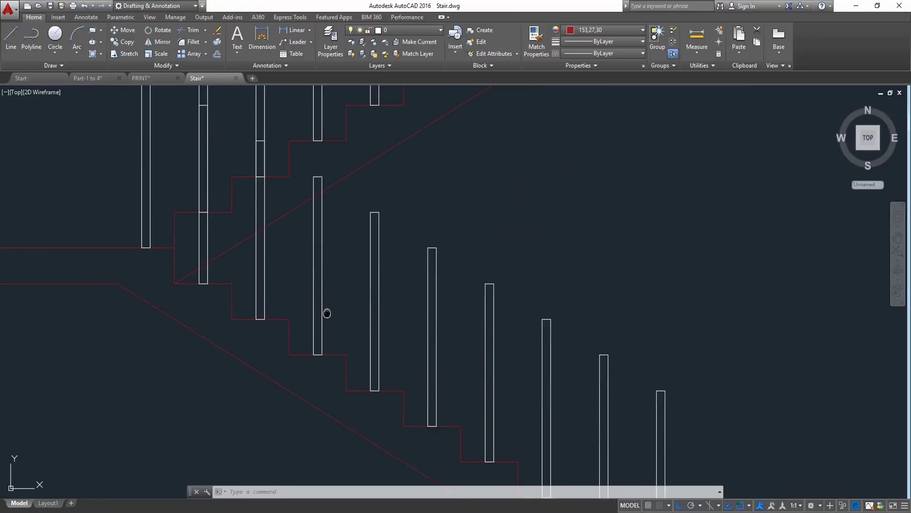
# - Draw the lower flight's handrail as two lines joining the matching top corners of the landing baluster and the lowest baluster
pyautogui.moveTo(326, 311); pyautogui.dragTo(327, 344, button='middle')
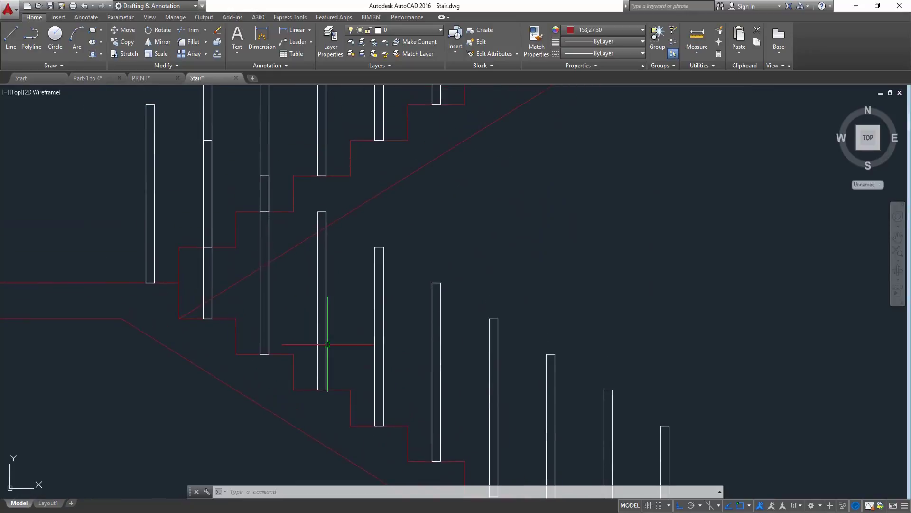
pyautogui.click(16, 51)
pyautogui.click(150, 104)
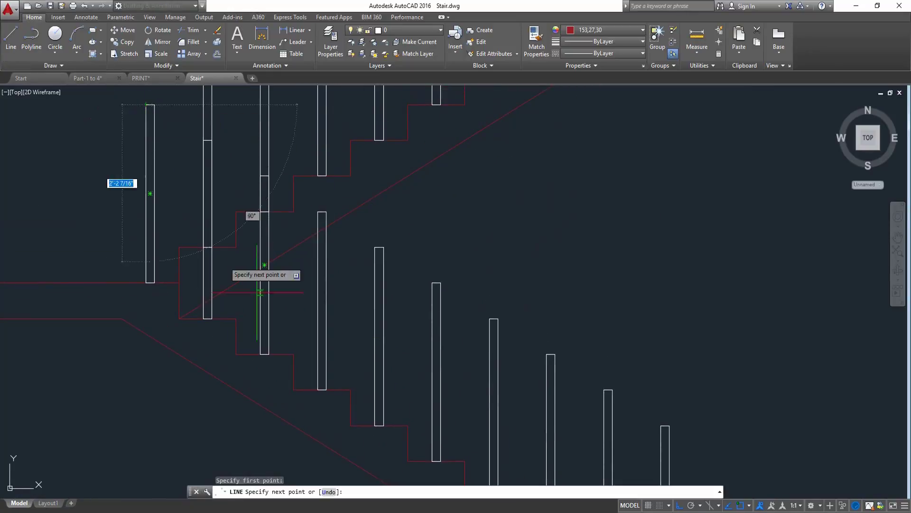
pyautogui.click(660, 426)
pyautogui.press('Return')
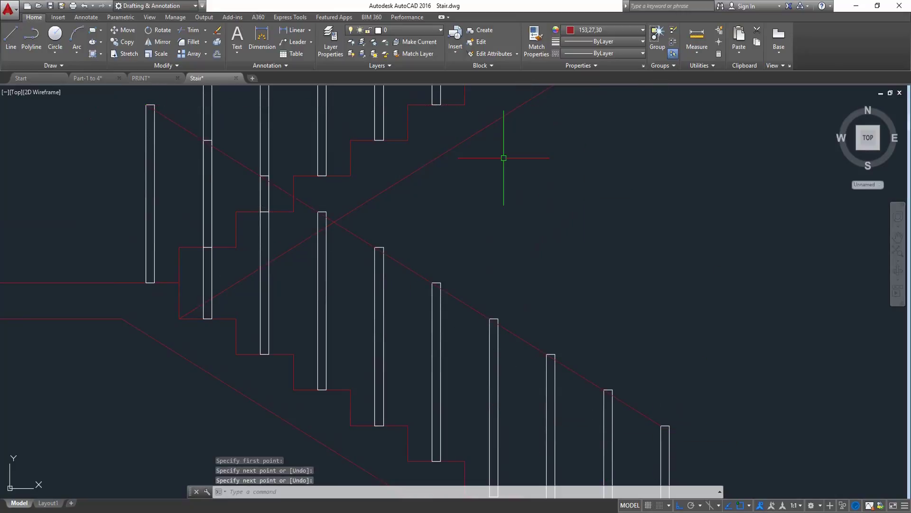
pyautogui.press('Return')
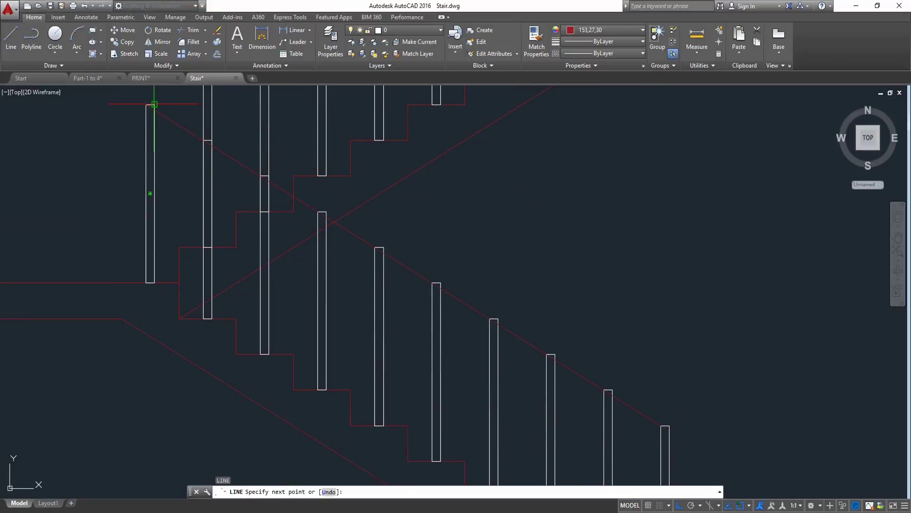
pyautogui.click(669, 426)
pyautogui.press('Return')
# - Draw the upper flight's handrail as two lines from the top corners of the upper slab's baluster to those of the landing baluster
pyautogui.moveTo(557, 193); pyautogui.dragTo(474, 366, button='middle')
pyautogui.moveTo(437, 202); pyautogui.dragTo(452, 325, button='middle')
pyautogui.press('Return')
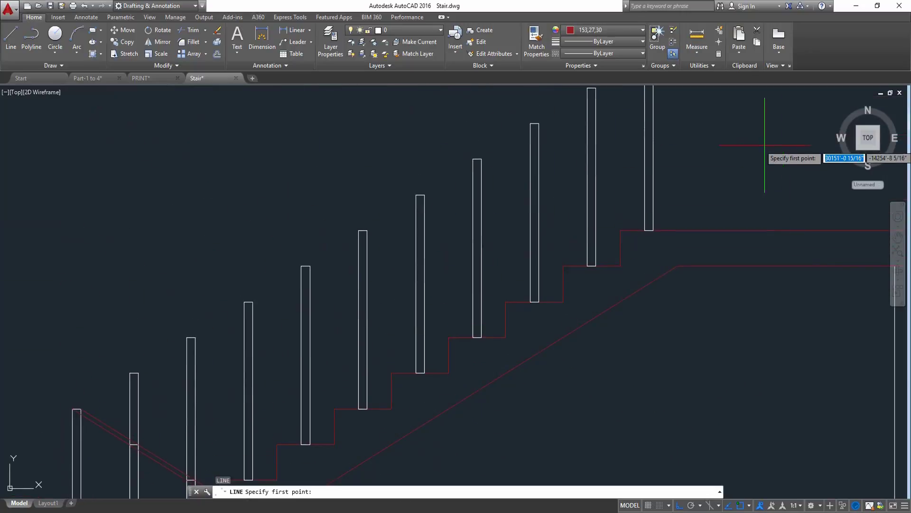
pyautogui.moveTo(586, 134); pyautogui.dragTo(617, 203, button='middle')
pyautogui.click(617, 155)
pyautogui.moveTo(397, 240); pyautogui.dragTo(495, 187, button='middle')
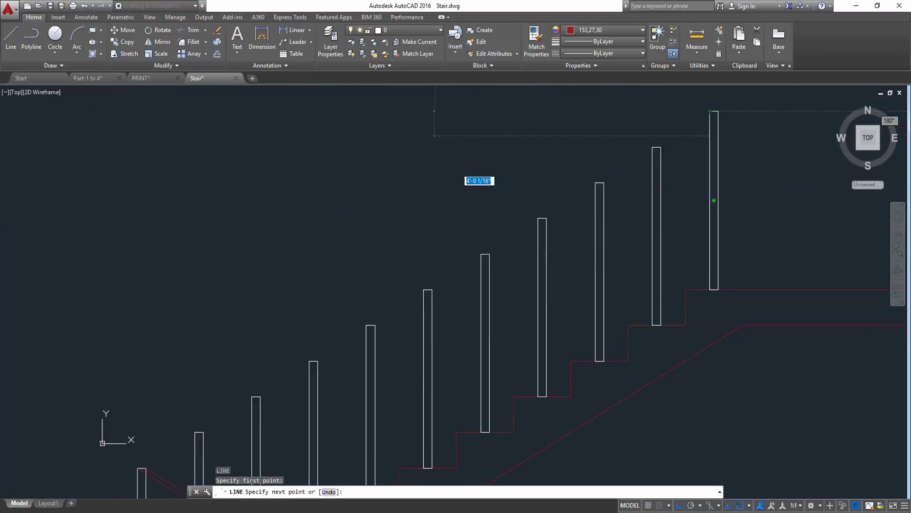
pyautogui.click(144, 461)
pyautogui.press('Return')
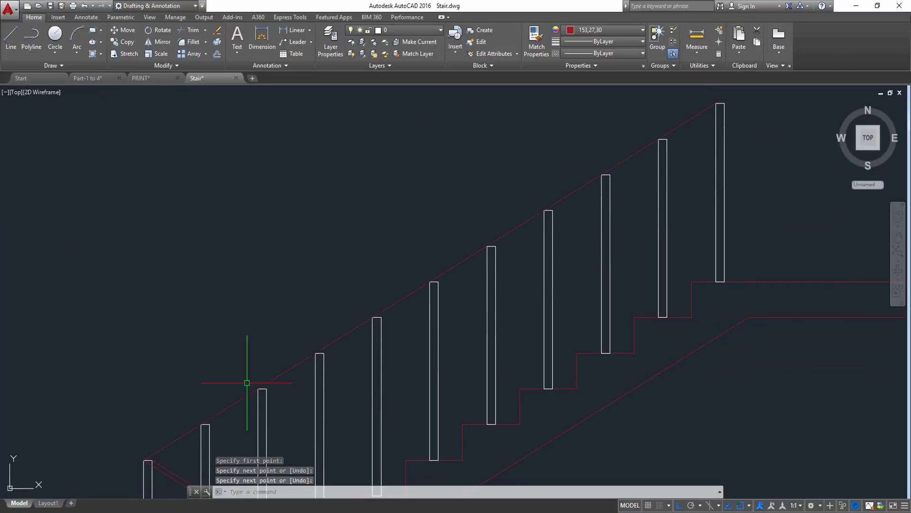
pyautogui.press('Return')
pyautogui.click(724, 103)
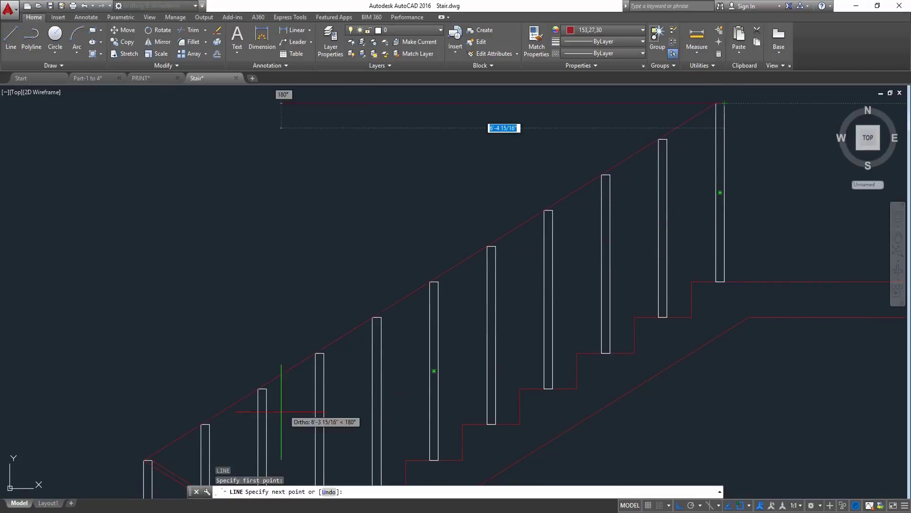
pyautogui.click(152, 460)
pyautogui.press('Return')
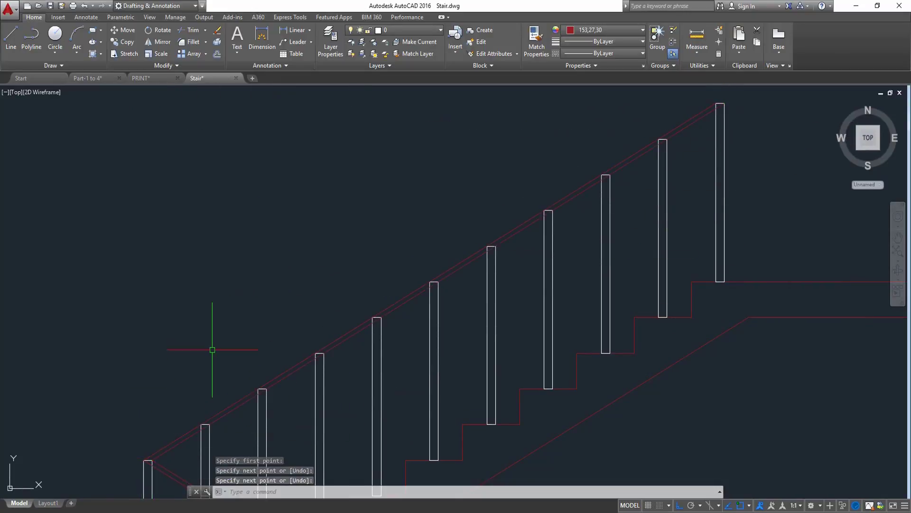
# - Trim the tops of the lower flight's second and third balusters from the bottom back to the handrail's underside line
pyautogui.scroll(-4, 212, 350)
pyautogui.moveTo(212, 350)
pyautogui.mouseDown(button='middle')
pyautogui.moveTo(315, 201)
pyautogui.moveTo(288, 278)
pyautogui.mouseUp(button='middle')
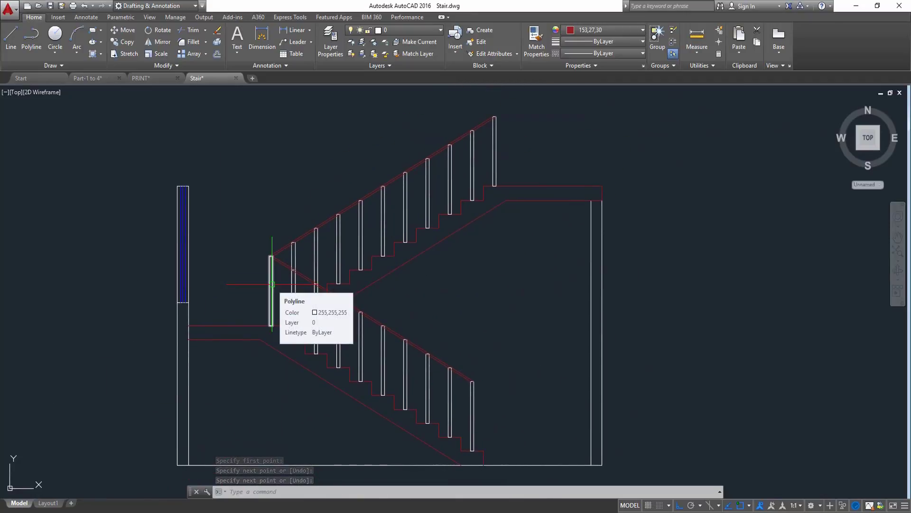
pyautogui.moveTo(393, 219)
pyautogui.mouseDown(button='middle')
pyautogui.moveTo(389, 234)
pyautogui.moveTo(390, 223)
pyautogui.mouseUp(button='middle')
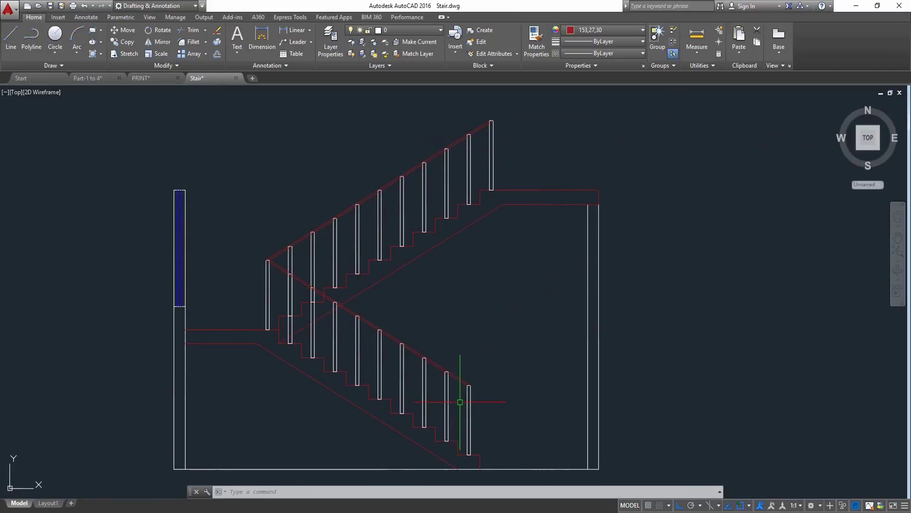
pyautogui.scroll(10, 473, 391)
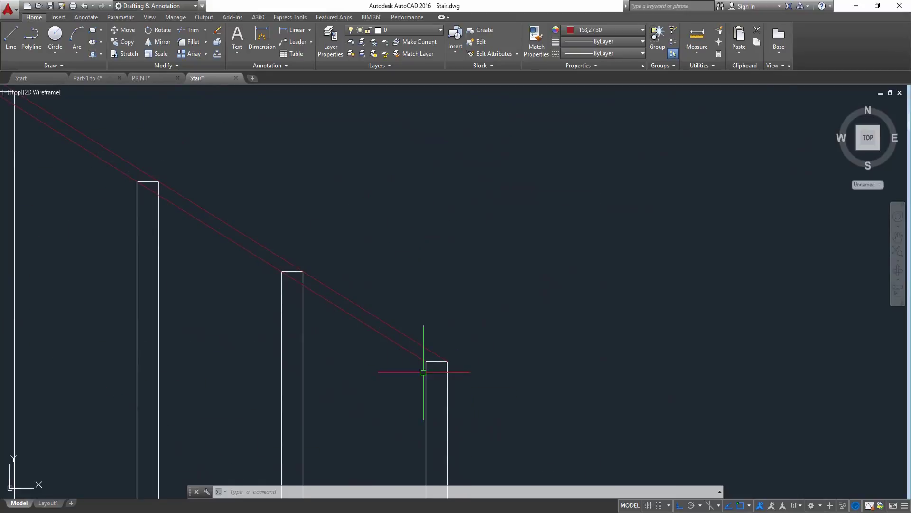
pyautogui.scroll(6, 229, 223)
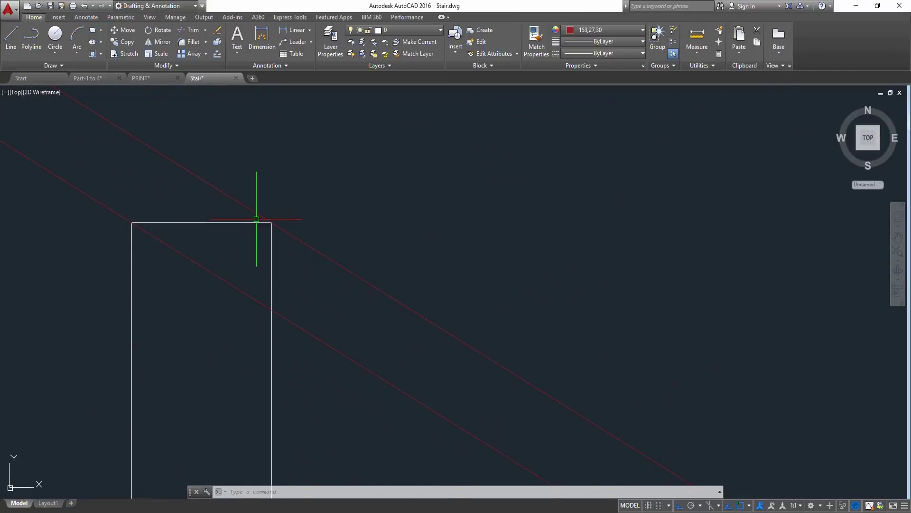
pyautogui.moveTo(295, 223); pyautogui.dragTo(298, 221, button='middle')
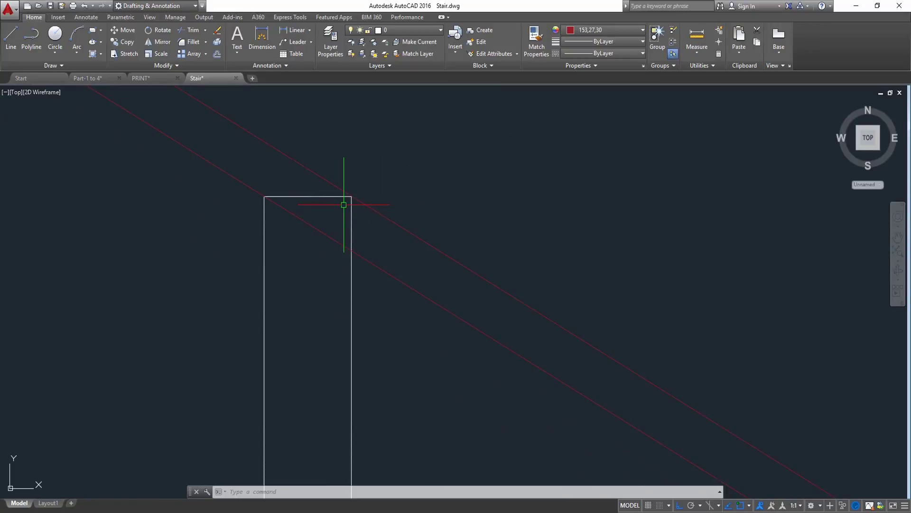
pyautogui.press('Return')
pyautogui.press('Return')
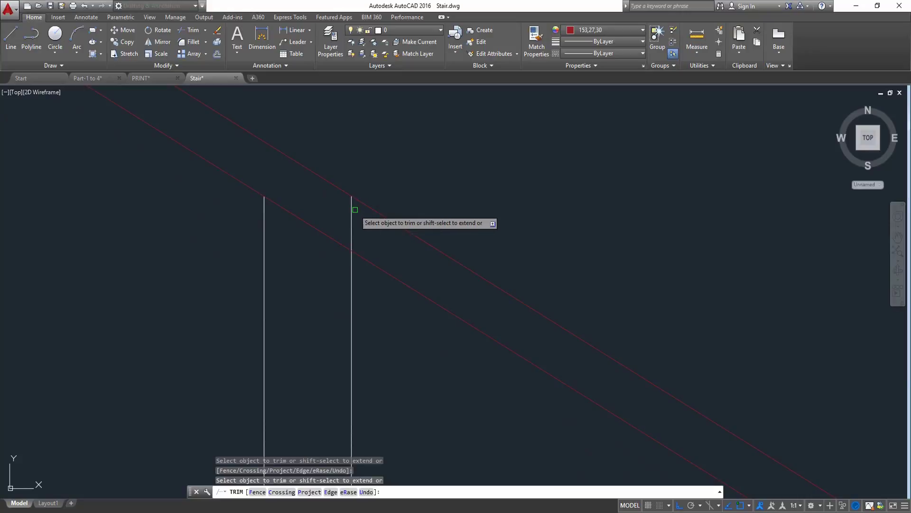
pyautogui.scroll(-5, 368, 214)
pyautogui.scroll(5, 311, 230)
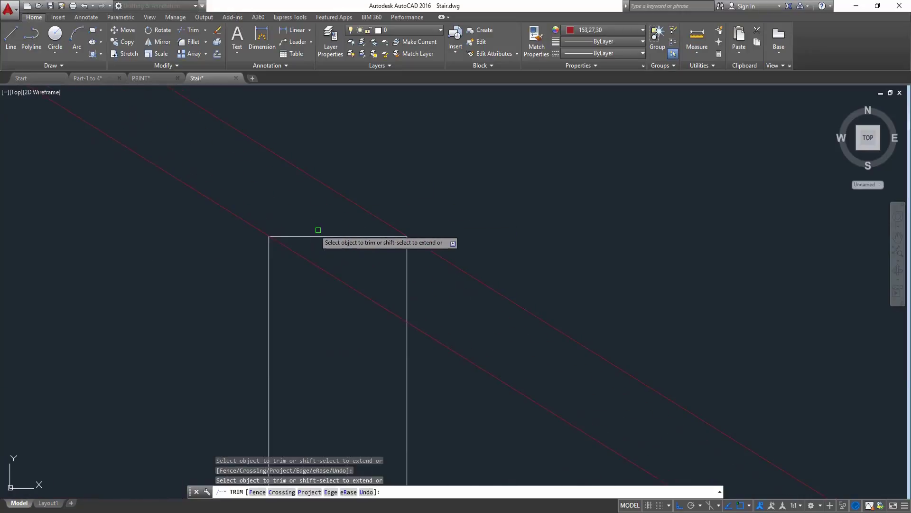
pyautogui.click(333, 186)
pyautogui.click(311, 255)
pyautogui.click(413, 268)
pyautogui.click(391, 265)
# - Trim the tops of the fourth and fifth balusters from the bottom of the lower flight back to the handrail's underside
pyautogui.scroll(-6, 384, 263)
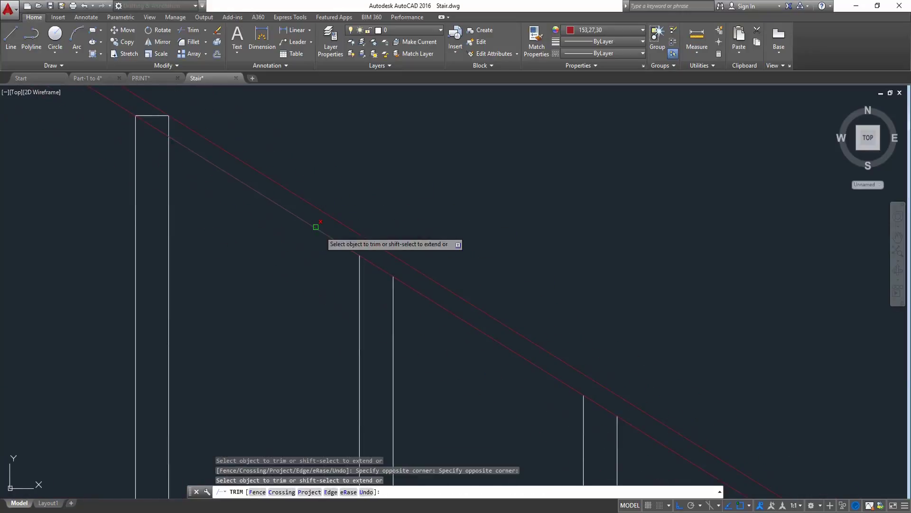
pyautogui.scroll(-2, 376, 235)
pyautogui.scroll(7, 359, 221)
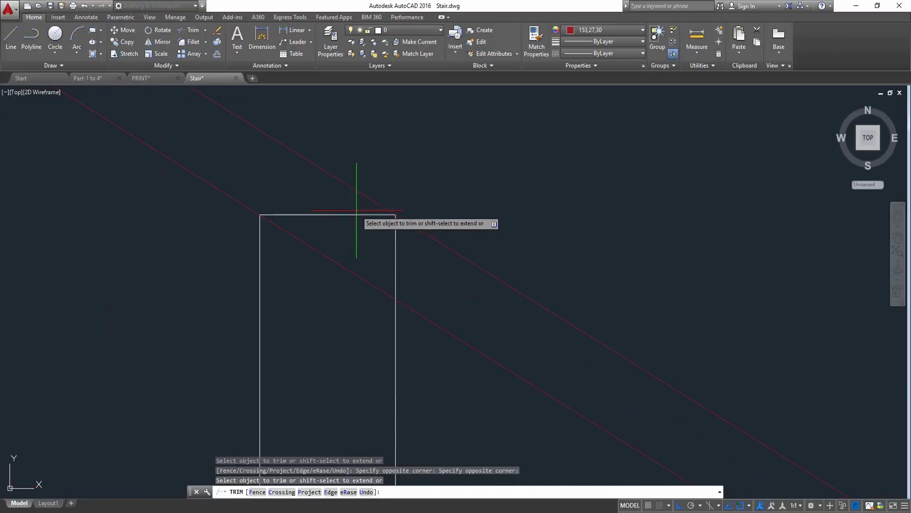
pyautogui.click(356, 210)
pyautogui.click(340, 224)
pyautogui.click(386, 230)
pyautogui.click(429, 265)
pyautogui.scroll(-4, 425, 264)
pyautogui.moveTo(277, 166); pyautogui.dragTo(588, 390, button='middle')
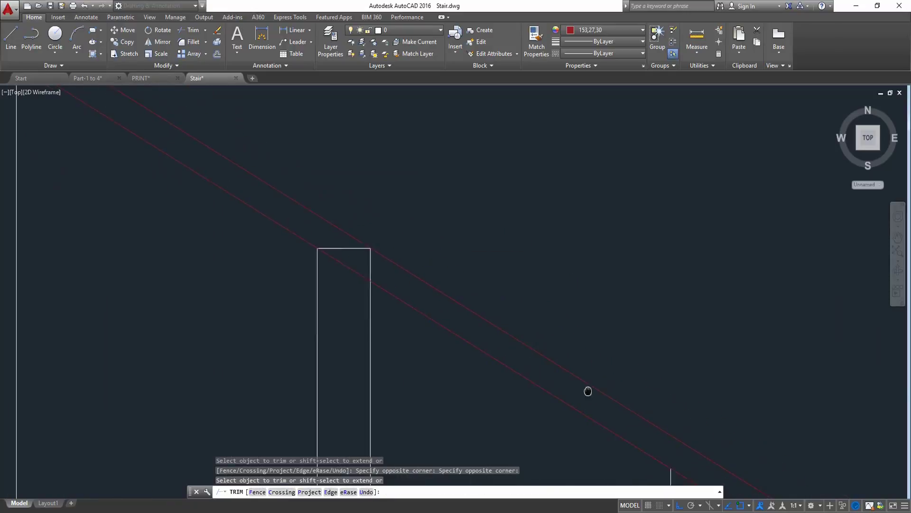
pyautogui.scroll(4, 342, 256)
pyautogui.scroll(2, 358, 274)
pyautogui.click(384, 217)
pyautogui.click(454, 280)
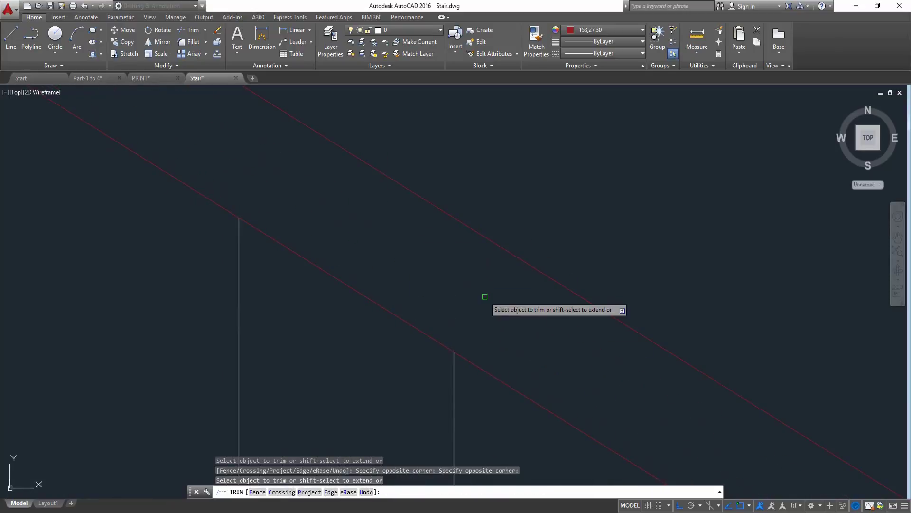
# - Trim the top of the lower flight's sixth baluster from the bottom back to the handrail's underside
pyautogui.scroll(-4, 484, 297)
pyautogui.moveTo(376, 237); pyautogui.dragTo(575, 395, button='middle')
pyautogui.scroll(4, 448, 298)
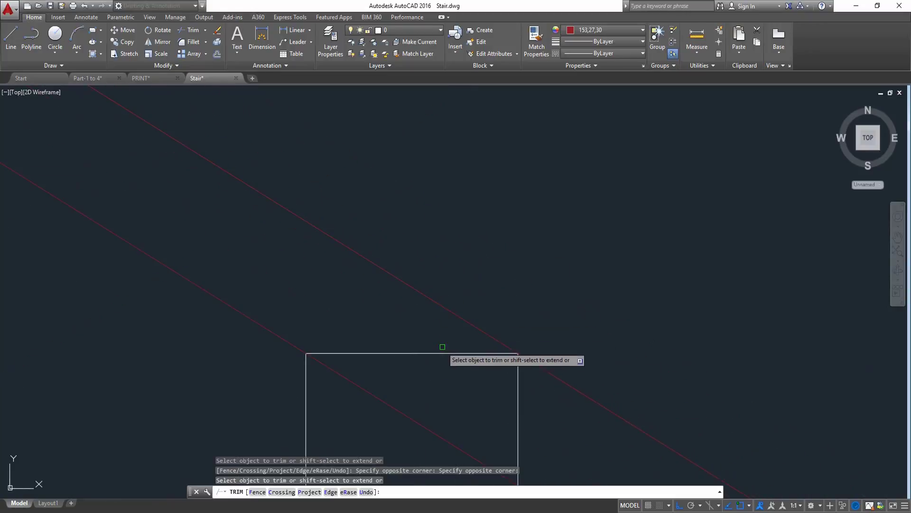
pyautogui.click(441, 342)
pyautogui.click(443, 378)
pyautogui.click(499, 397)
pyautogui.click(547, 422)
# - Trim away the lower handrail and the seventh baluster from the bottom where they pass behind the upper flight's waist slab
pyautogui.scroll(-4, 525, 403)
pyautogui.moveTo(165, 214); pyautogui.dragTo(376, 213, button='middle')
pyautogui.scroll(-5, 397, 238)
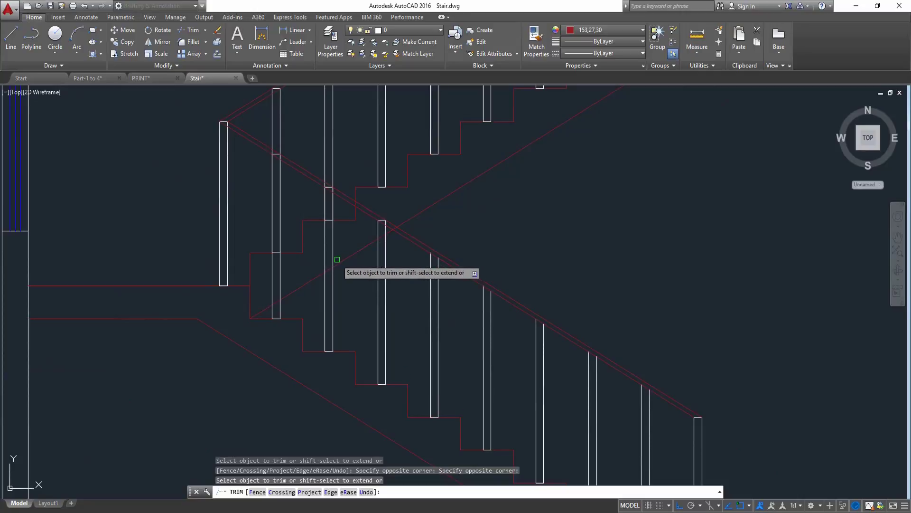
pyautogui.scroll(-4, 375, 341)
pyautogui.moveTo(419, 390); pyautogui.dragTo(336, 383, button='middle')
pyautogui.scroll(-4, 391, 300)
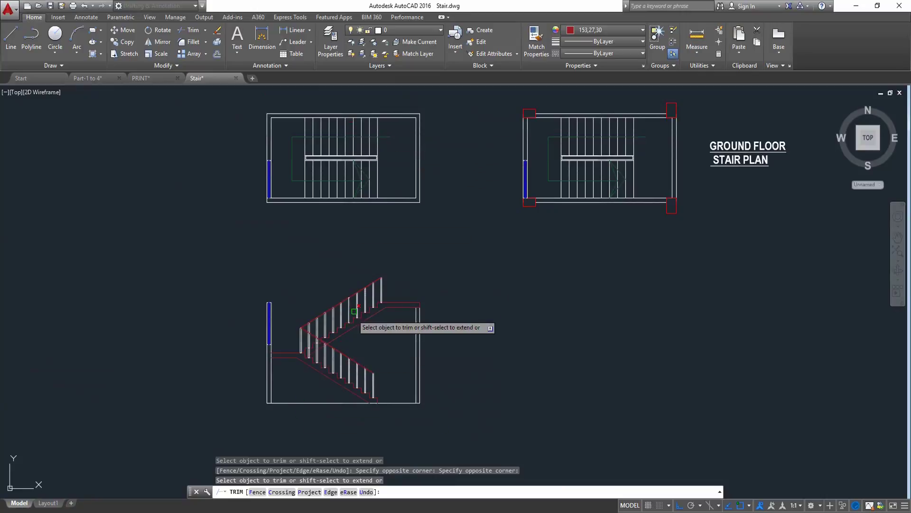
pyautogui.scroll(8, 332, 366)
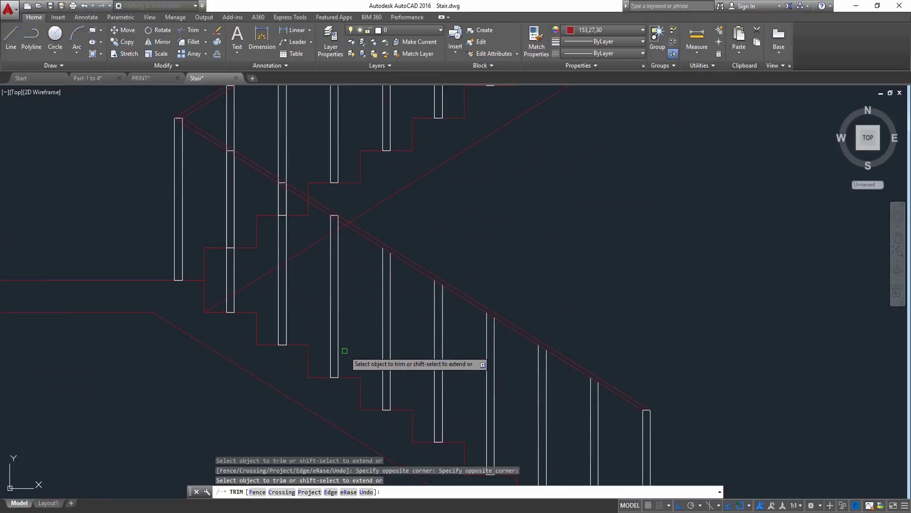
pyautogui.moveTo(286, 177); pyautogui.dragTo(279, 279, button='middle')
pyautogui.scroll(2, 300, 328)
pyautogui.moveTo(300, 336); pyautogui.dragTo(368, 214, button='middle')
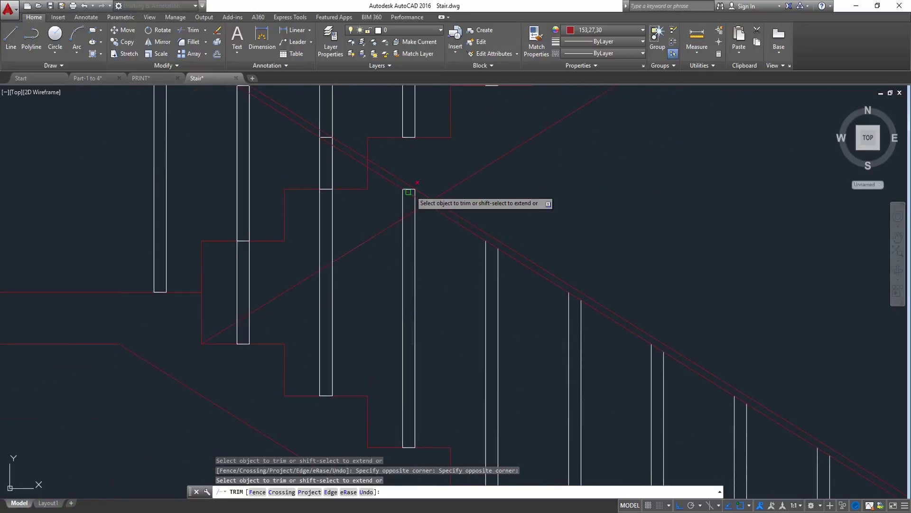
pyautogui.click(422, 170)
pyautogui.click(399, 191)
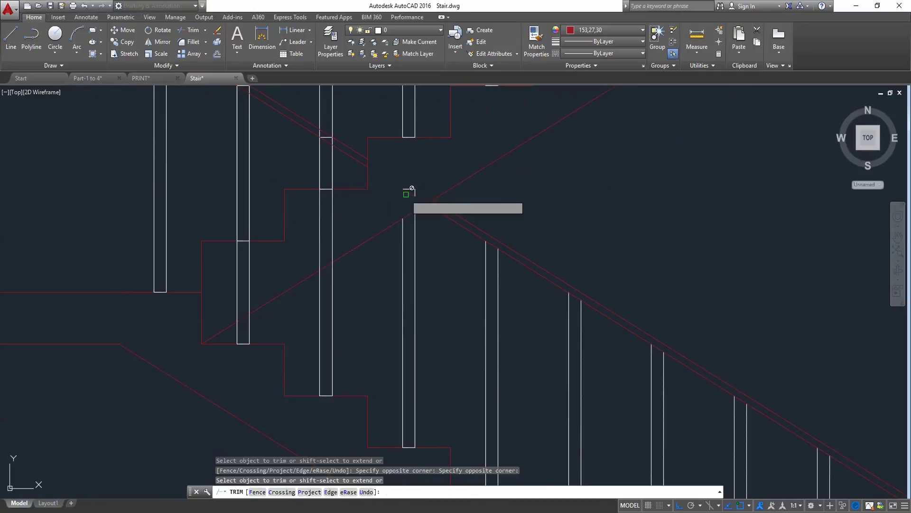
# - Trim the lower flight's two uppermost balusters between the upper flight's steps and its sloping soffit line
pyautogui.click(345, 200)
pyautogui.click(311, 233)
pyautogui.moveTo(272, 265); pyautogui.dragTo(326, 234, button='middle')
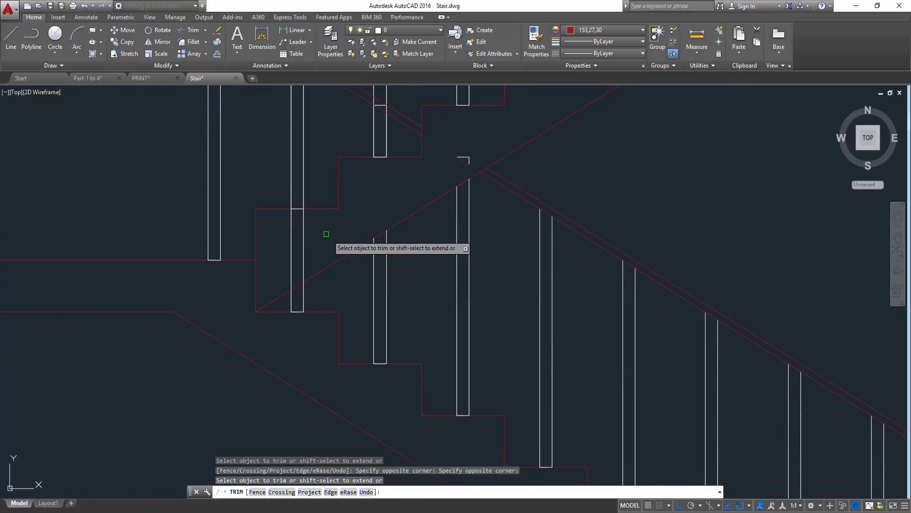
pyautogui.click(326, 233)
pyautogui.click(276, 255)
pyautogui.scroll(-2, 330, 233)
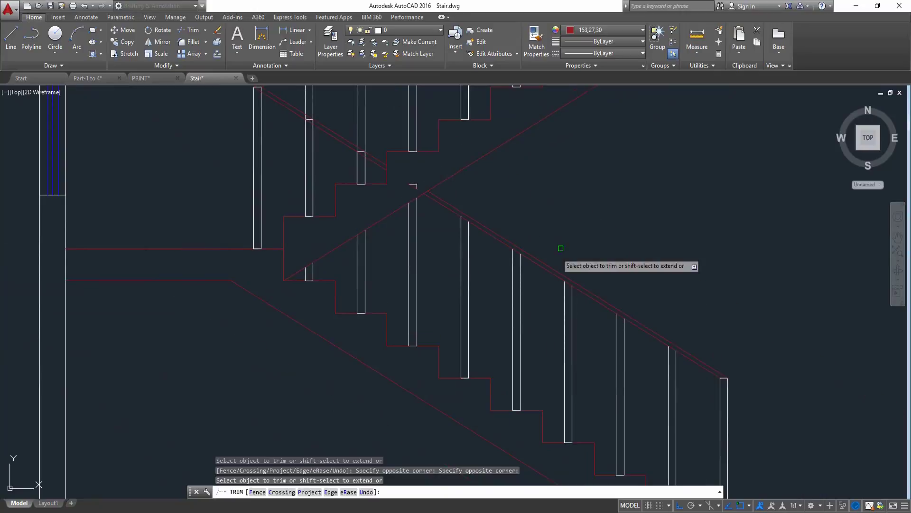
# - Trim the top of the upper flight's first baluster back to the underside line of the upper handrail
pyautogui.moveTo(353, 187); pyautogui.dragTo(323, 314, button='middle')
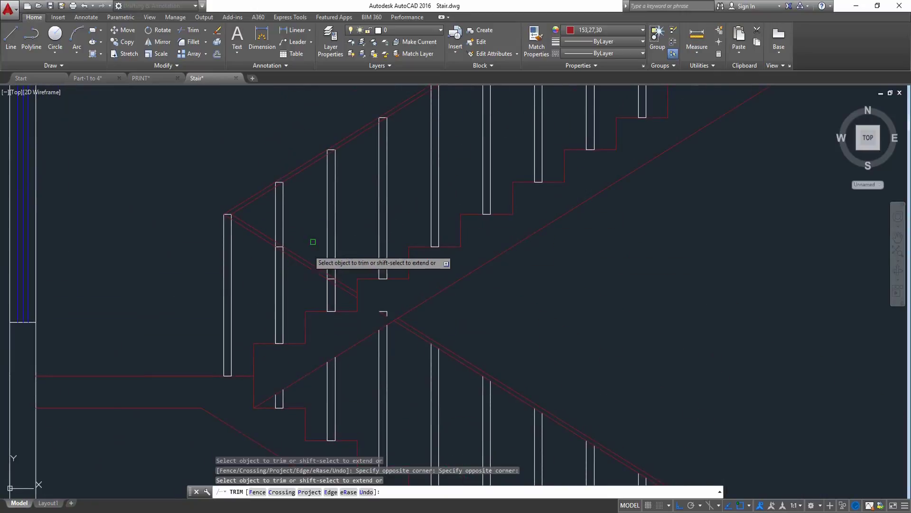
pyautogui.moveTo(316, 228); pyautogui.dragTo(287, 153, button='middle')
pyautogui.moveTo(455, 290); pyautogui.dragTo(449, 383, button='middle')
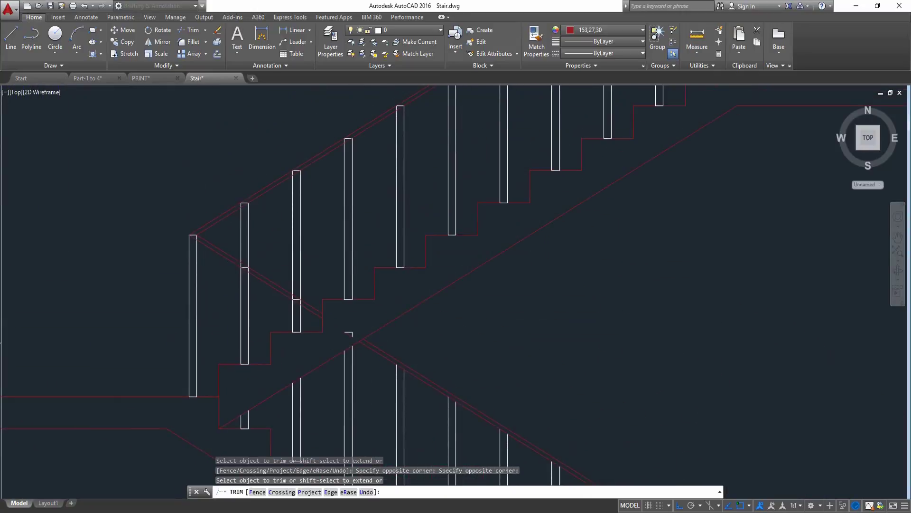
pyautogui.scroll(6, 245, 233)
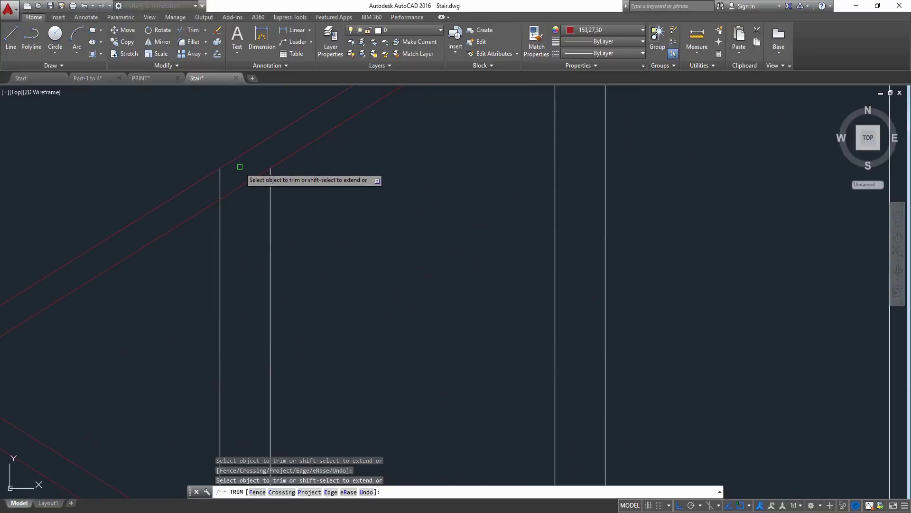
pyautogui.click(228, 169)
pyautogui.click(216, 187)
pyautogui.scroll(-5, 286, 190)
pyautogui.moveTo(318, 157); pyautogui.dragTo(277, 248, button='middle')
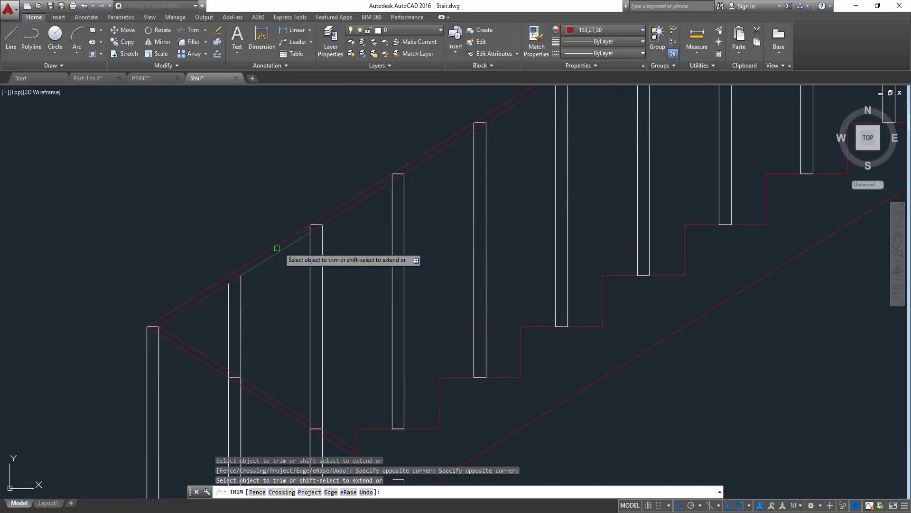
# - Trim the tops of the upper flight's second and third balusters back to the handrail's underside line
pyautogui.scroll(8, 306, 231)
pyautogui.click(392, 152)
pyautogui.click(380, 169)
pyautogui.click(357, 191)
pyautogui.click(322, 225)
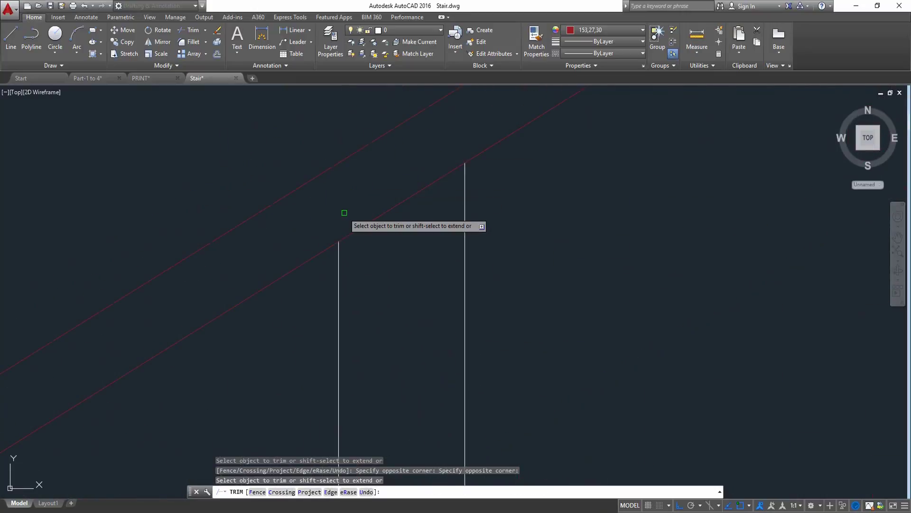
pyautogui.scroll(-7, 344, 212)
pyautogui.scroll(7, 477, 118)
pyautogui.click(491, 177)
pyautogui.click(473, 197)
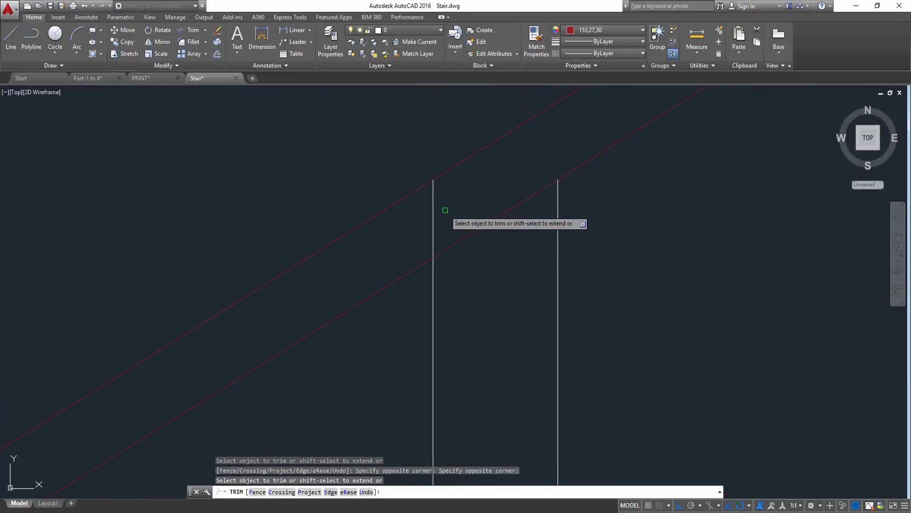
pyautogui.click(445, 210)
pyautogui.click(416, 228)
# - Trim the tops of the upper flight's fourth and fifth balusters back to the handrail's underside line
pyautogui.scroll(-7, 415, 228)
pyautogui.moveTo(566, 154); pyautogui.dragTo(456, 186, button='middle')
pyautogui.scroll(7, 439, 170)
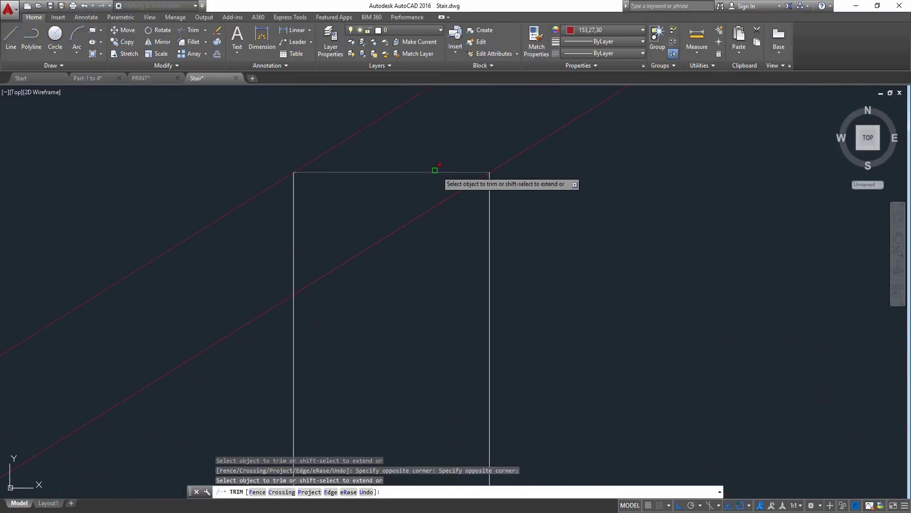
pyautogui.click(335, 200)
pyautogui.click(277, 235)
pyautogui.scroll(-7, 327, 237)
pyautogui.moveTo(473, 152); pyautogui.dragTo(379, 270, button='middle')
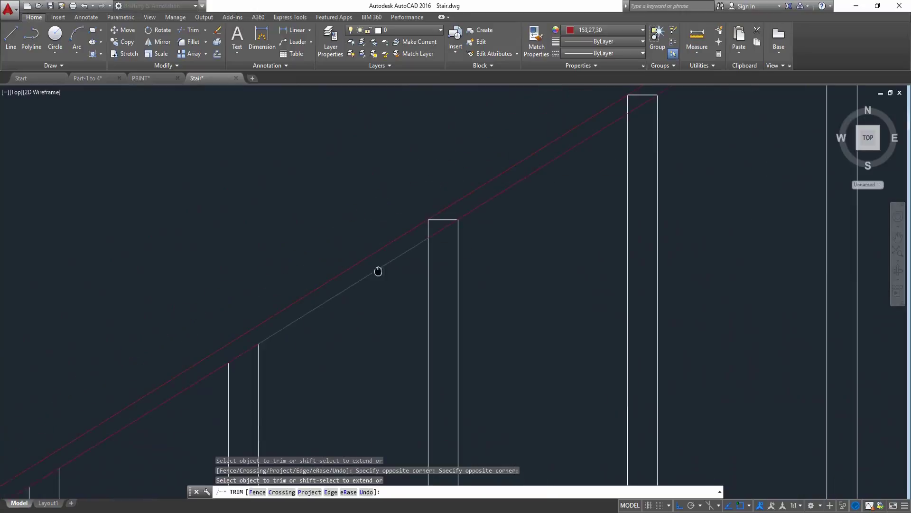
pyautogui.scroll(7, 457, 214)
pyautogui.click(343, 227)
pyautogui.click(329, 252)
pyautogui.click(253, 274)
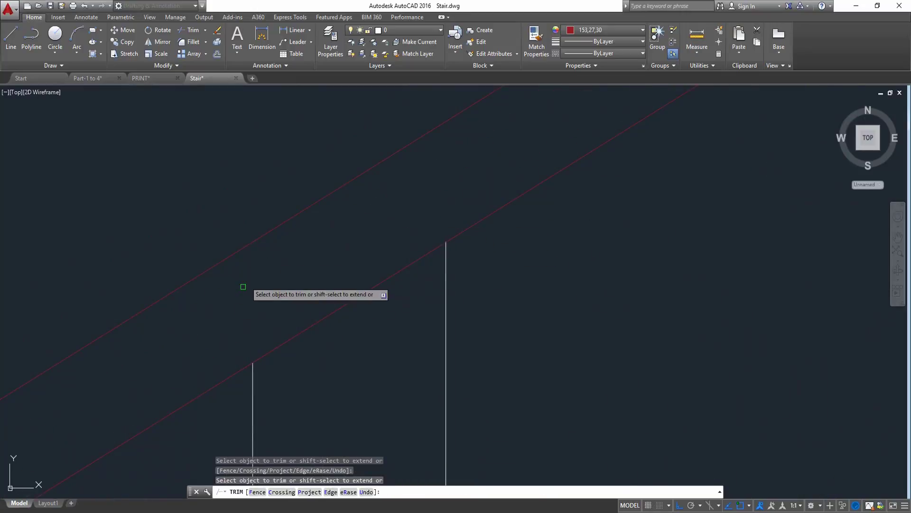
pyautogui.click(240, 288)
pyautogui.scroll(-5, 228, 301)
pyautogui.click(200, 325)
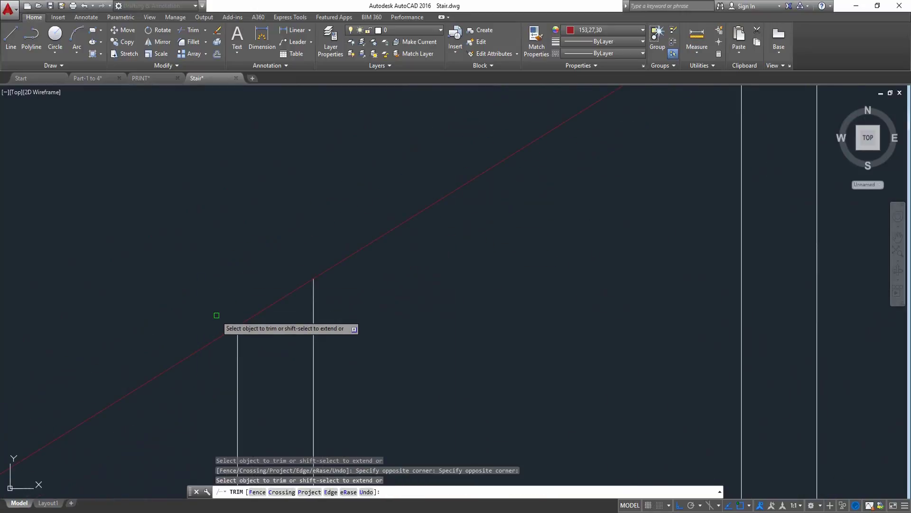
pyautogui.hotkey('ctrl', 'z')
# - Trim the tops of the upper flight's sixth and seventh balusters back to the handrail's underside line
pyautogui.scroll(-5, 217, 315)
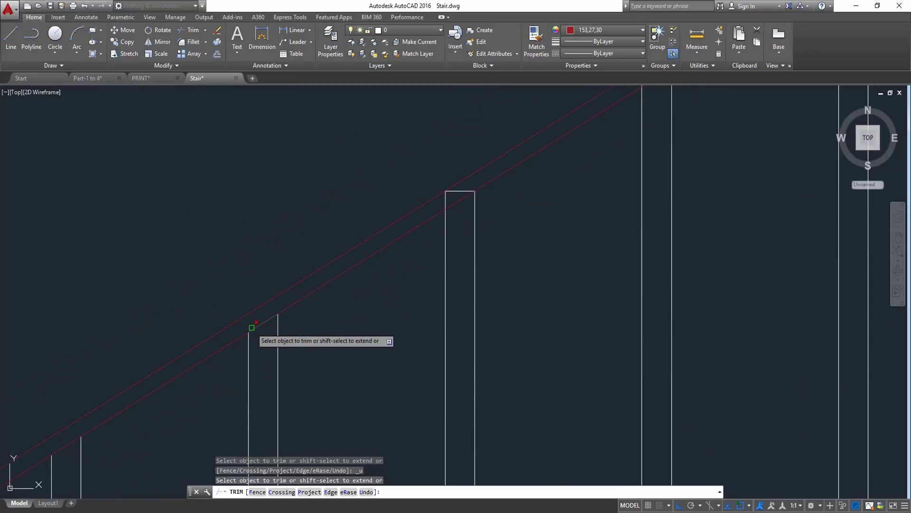
pyautogui.scroll(5, 474, 176)
pyautogui.click(340, 302)
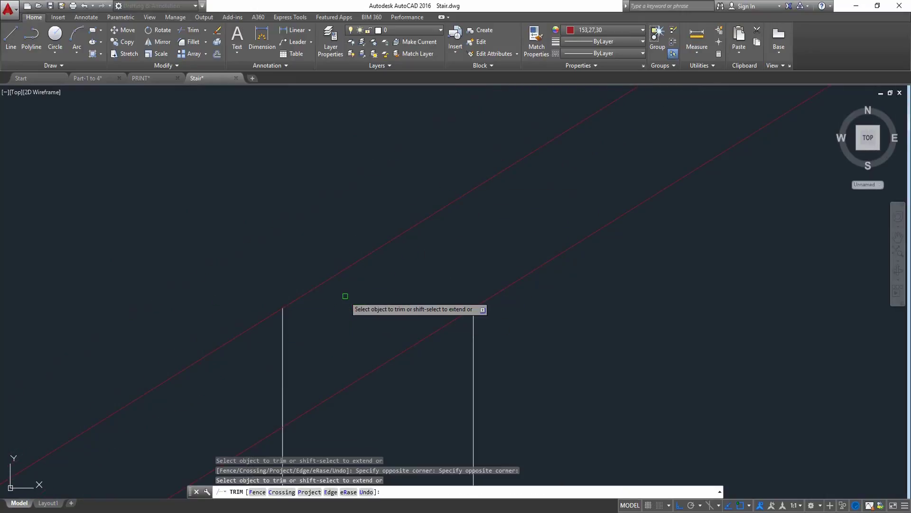
pyautogui.click(299, 345)
pyautogui.click(272, 360)
pyautogui.scroll(-3, 273, 344)
pyautogui.scroll(3, 642, 117)
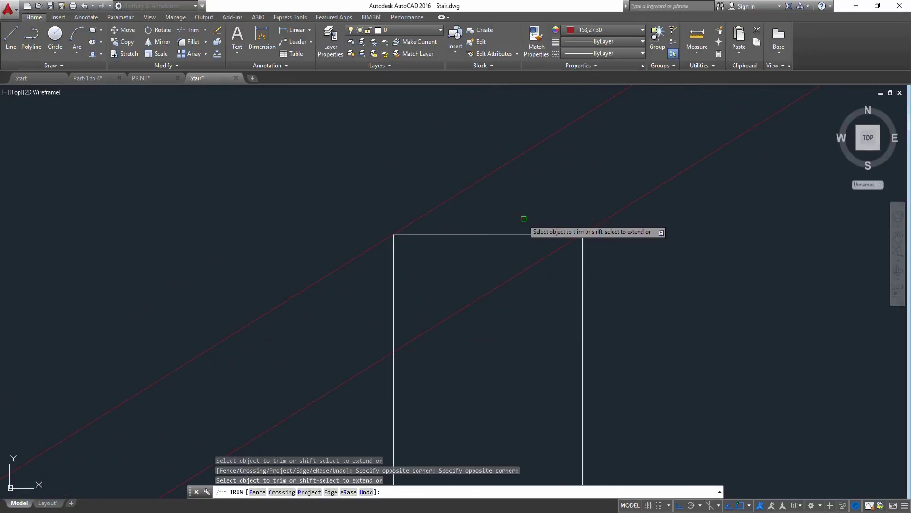
pyautogui.click(523, 217)
pyautogui.click(462, 253)
pyautogui.click(409, 282)
pyautogui.click(386, 297)
# - Trim the tops of the upper flight's eighth and ninth balusters back to the handrail's underside line
pyautogui.scroll(-2, 367, 288)
pyautogui.scroll(-2, 367, 289)
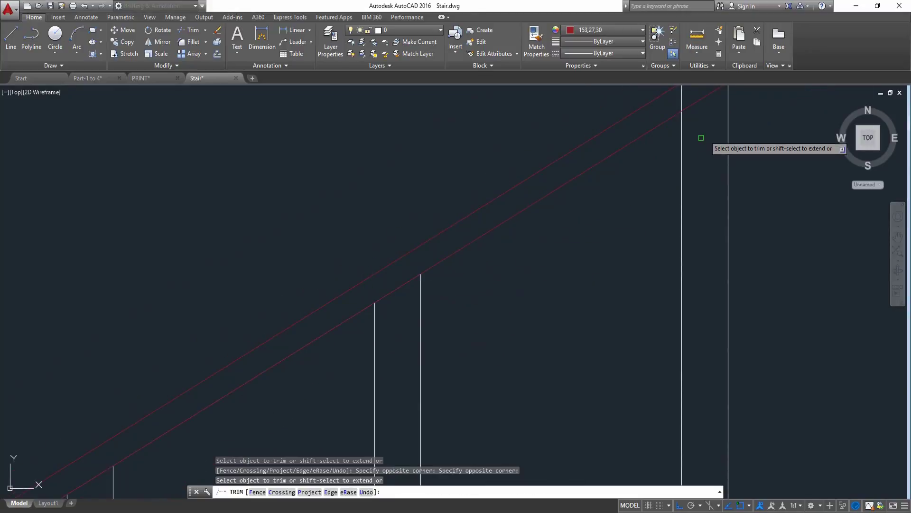
pyautogui.scroll(6, 325, 290)
pyautogui.click(410, 227)
pyautogui.click(354, 265)
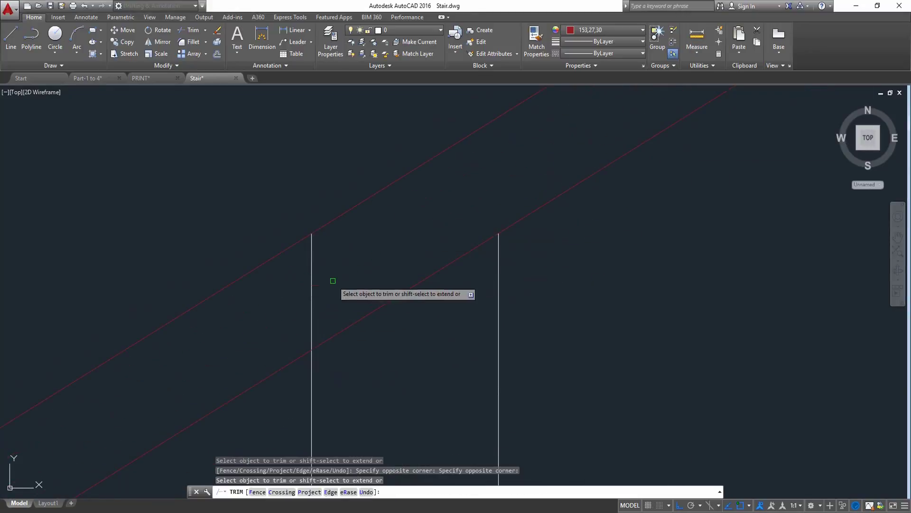
pyautogui.click(332, 280)
pyautogui.click(283, 309)
pyautogui.scroll(-4, 294, 289)
pyautogui.scroll(3, 517, 148)
pyautogui.click(454, 206)
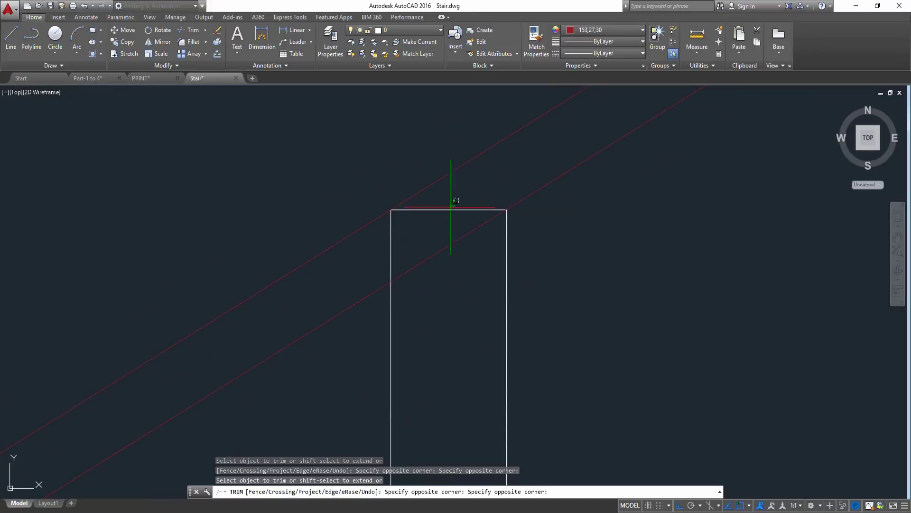
pyautogui.click(449, 224)
pyautogui.click(402, 234)
pyautogui.click(375, 252)
# - Trim the handrail's underside line where it crosses the last baluster at the upper flight's top end
pyautogui.scroll(-4, 377, 250)
pyautogui.scroll(1, 610, 114)
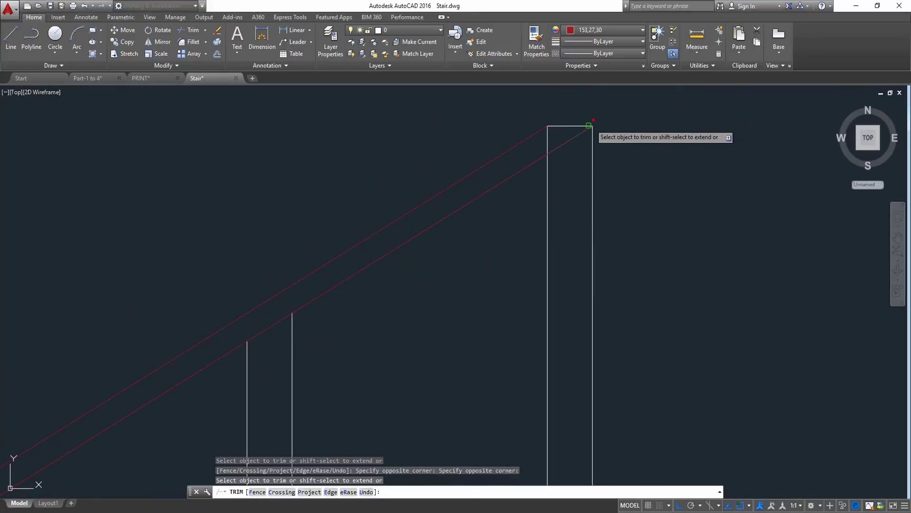
pyautogui.scroll(2, 545, 134)
pyautogui.click(549, 138)
pyautogui.click(531, 153)
pyautogui.scroll(-4, 525, 153)
pyautogui.scroll(-4, 526, 152)
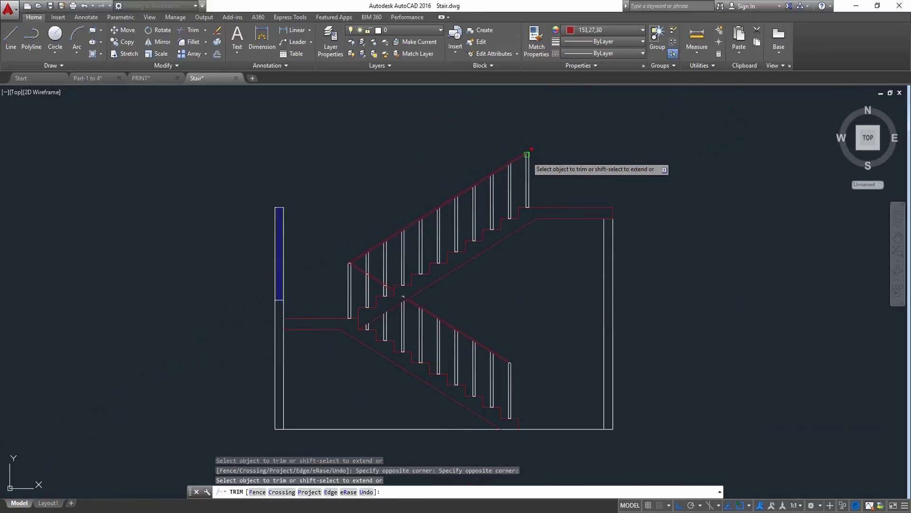
# - Extend the upper flight's soffit line to the lower flight's soffit and trim the vertical line within the landing slab's thickness
pyautogui.scroll(2, 428, 252)
pyautogui.moveTo(396, 358); pyautogui.dragTo(416, 249, button='middle')
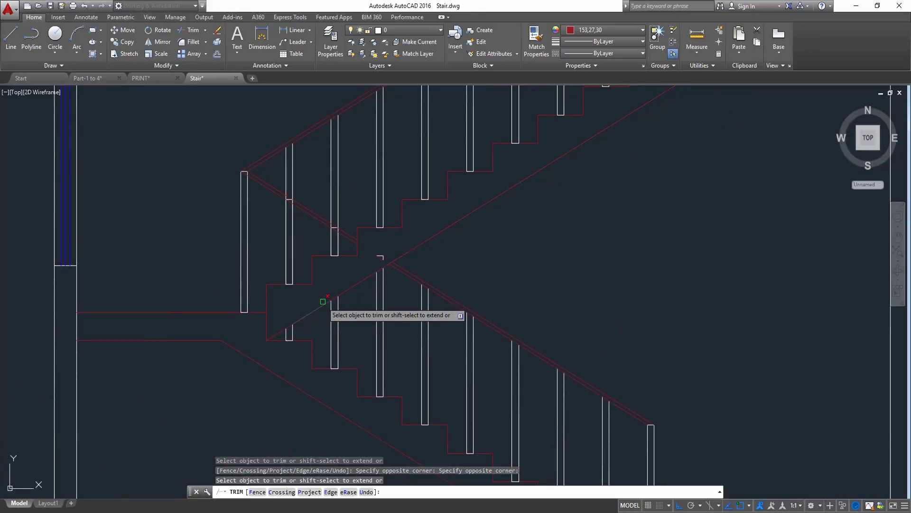
pyautogui.scroll(-4, 323, 299)
pyautogui.scroll(2, 475, 190)
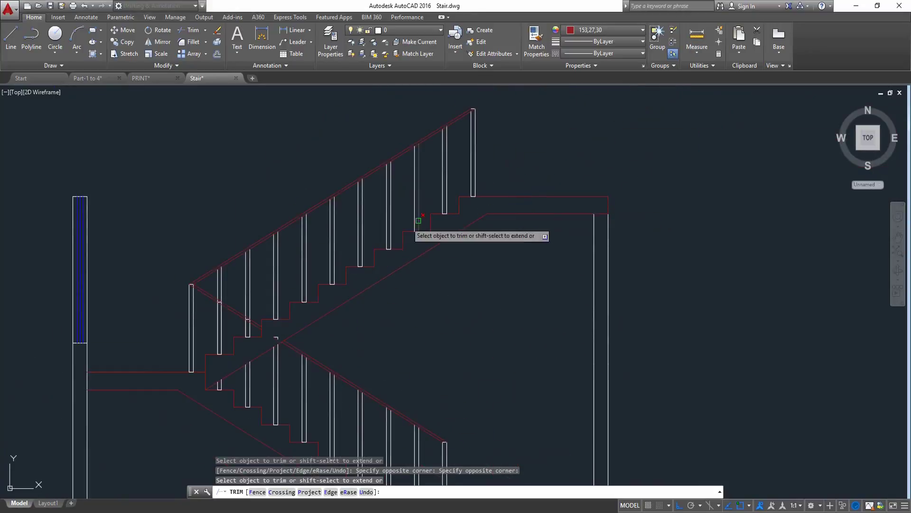
pyautogui.moveTo(160, 391); pyautogui.dragTo(208, 284, button='middle')
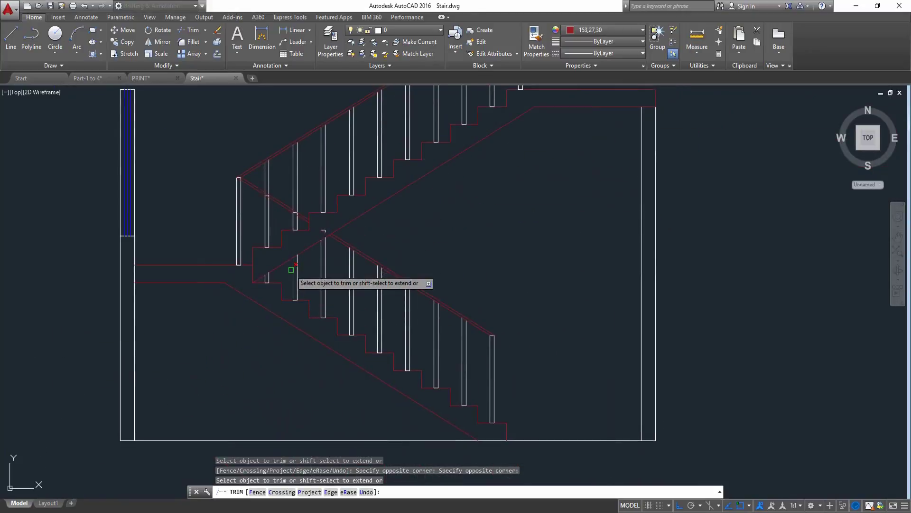
pyautogui.scroll(5, 266, 304)
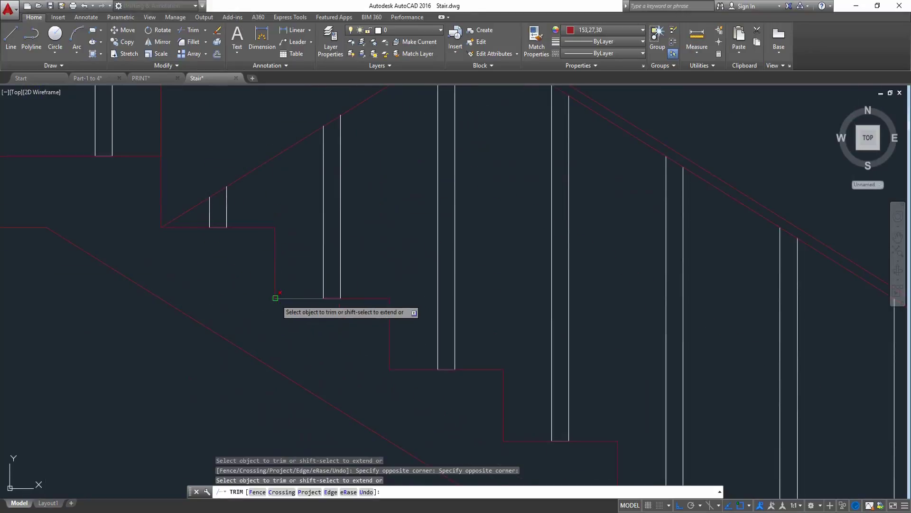
pyautogui.moveTo(308, 308); pyautogui.dragTo(427, 313, button='middle')
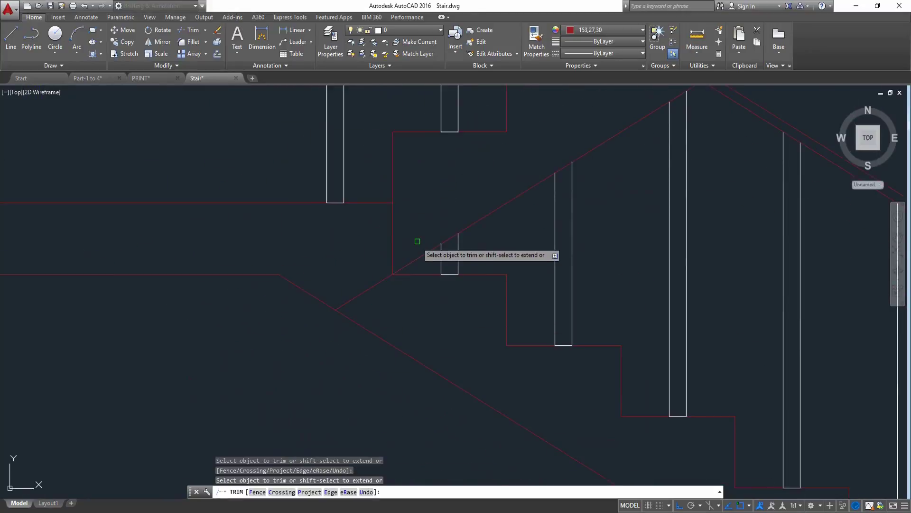
pyautogui.click(415, 238)
pyautogui.click(337, 262)
# - Extend the landing's underside line to the upper flight's soffit and trim the soffit's excess below it
pyautogui.scroll(-6, 354, 253)
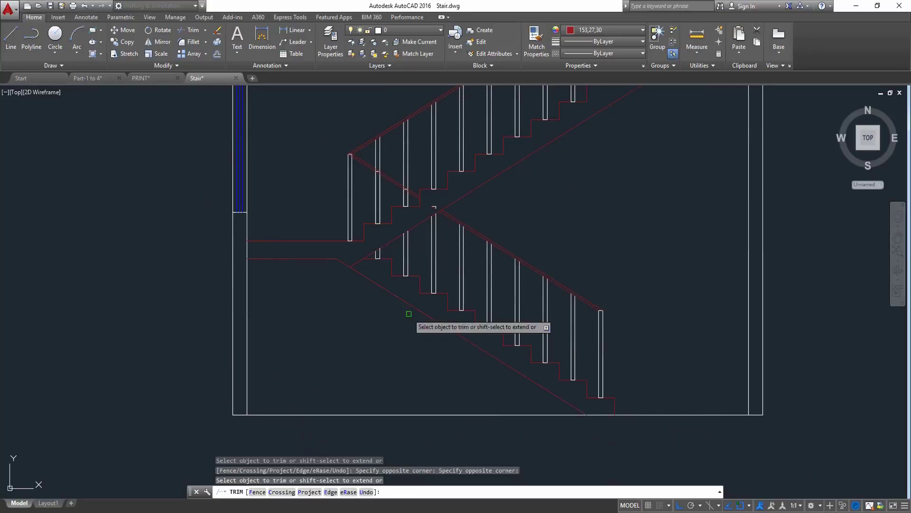
pyautogui.scroll(4, 342, 279)
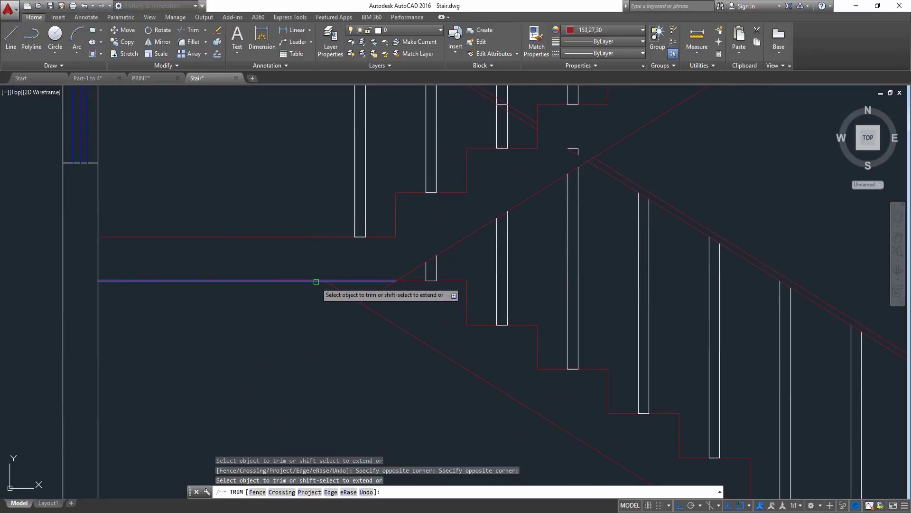
pyautogui.click(377, 293)
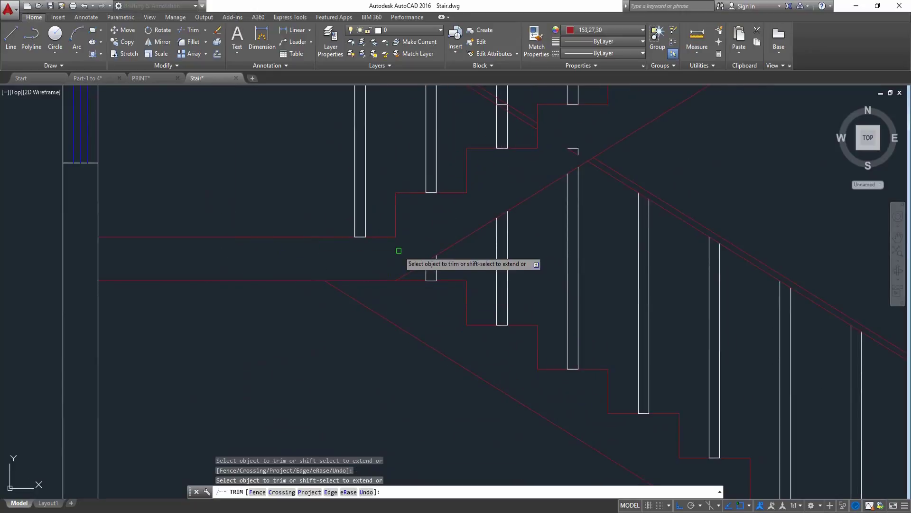
# - Trim the lower handrail's lines and the horizontal cap lines inside the upper flight's first and second balusters
pyautogui.moveTo(399, 250); pyautogui.dragTo(366, 226, button='middle')
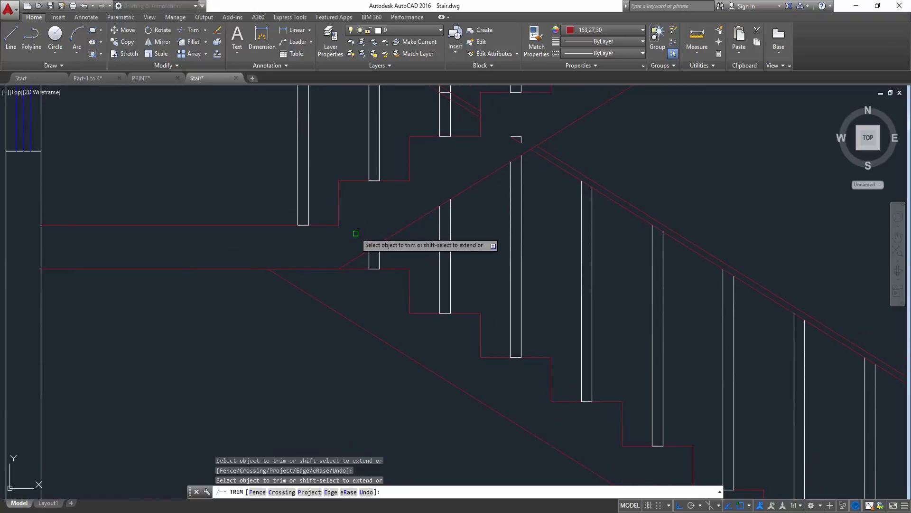
pyautogui.scroll(-4, 351, 236)
pyautogui.moveTo(422, 222); pyautogui.dragTo(364, 302, button='middle')
pyautogui.scroll(4, 352, 273)
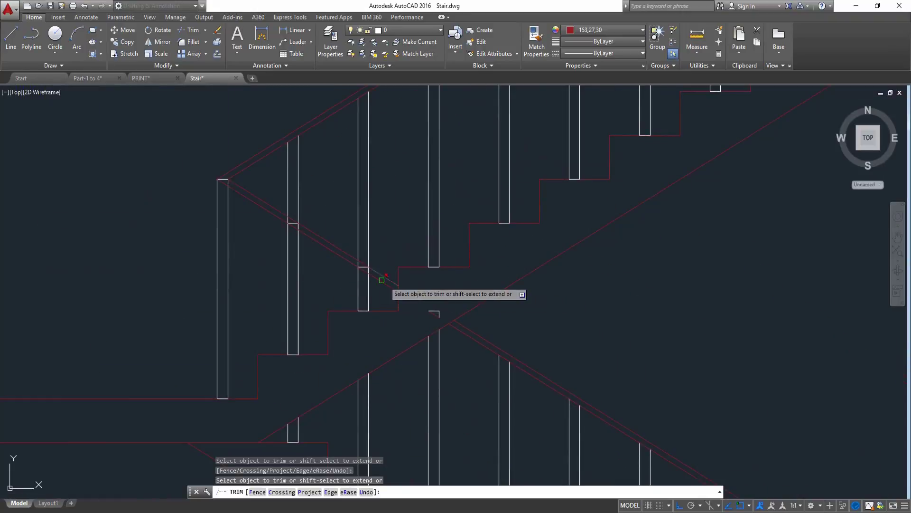
pyautogui.scroll(6, 378, 275)
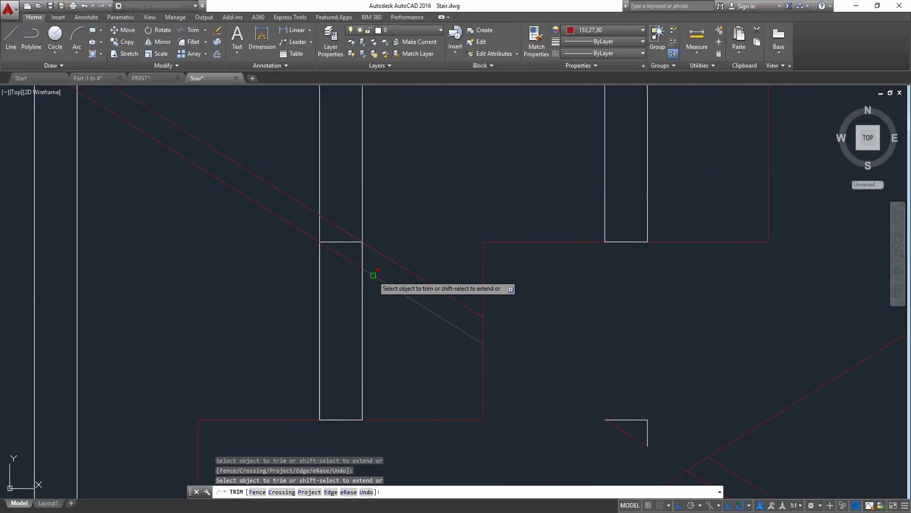
pyautogui.click(344, 214)
pyautogui.click(335, 280)
pyautogui.scroll(-6, 339, 283)
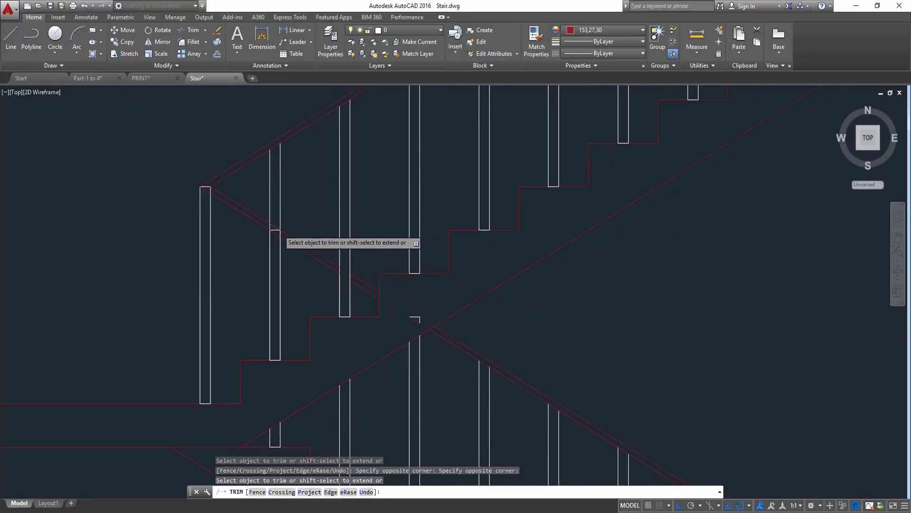
pyautogui.scroll(6, 268, 208)
pyautogui.scroll(-8, 290, 294)
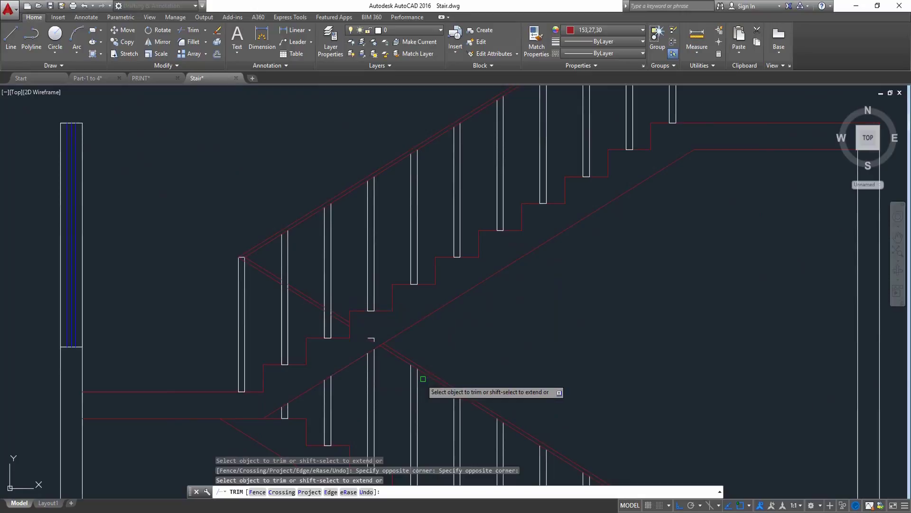
pyautogui.scroll(-3, 370, 327)
pyautogui.moveTo(467, 360)
pyautogui.mouseDown(button='middle')
pyautogui.moveTo(440, 349)
pyautogui.moveTo(449, 348)
pyautogui.mouseUp(button='middle')
pyautogui.press('Return')
# - Erase the leftover baluster-top fragment between the upper flight's steps and soffit, and save the drawing
pyautogui.scroll(5, 305, 359)
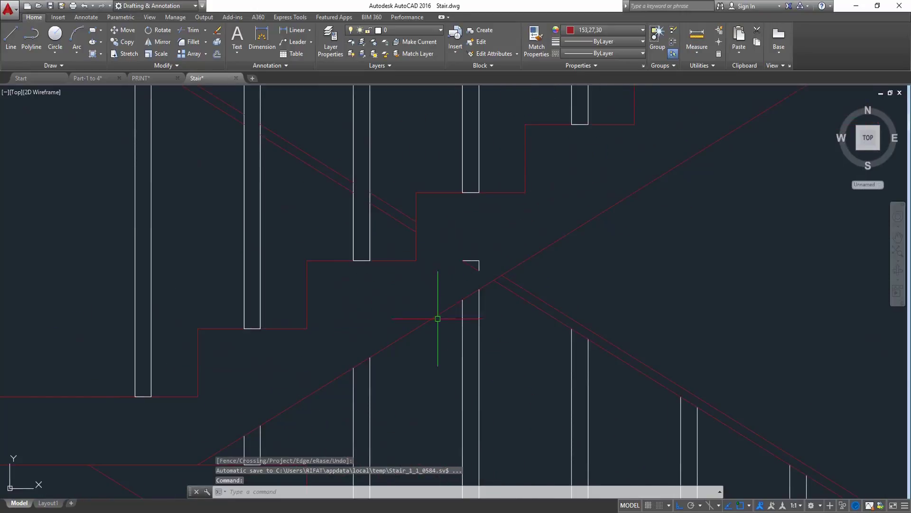
pyautogui.click(484, 254)
pyautogui.click(447, 279)
pyautogui.press('Delete')
pyautogui.scroll(-2, 448, 279)
pyautogui.scroll(-5, 499, 280)
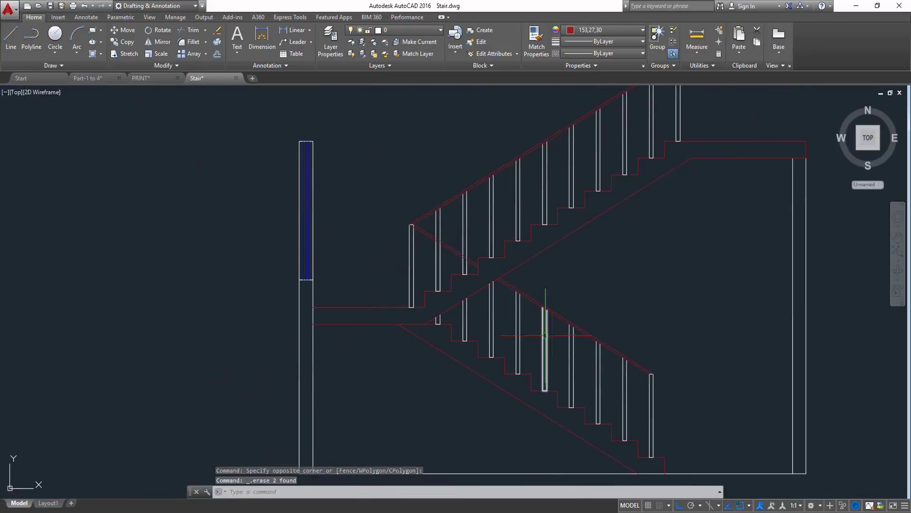
pyautogui.moveTo(542, 332); pyautogui.dragTo(430, 316, button='middle')
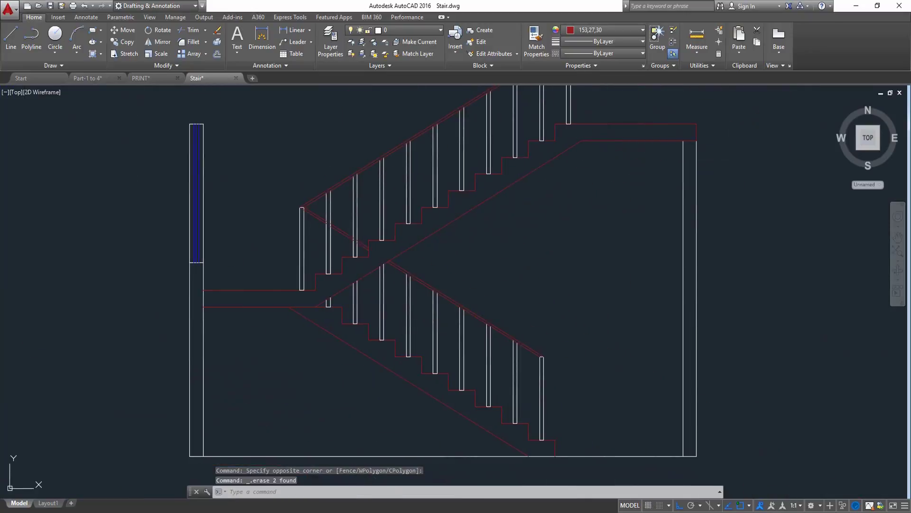
pyautogui.hotkey('ctrl', 's')
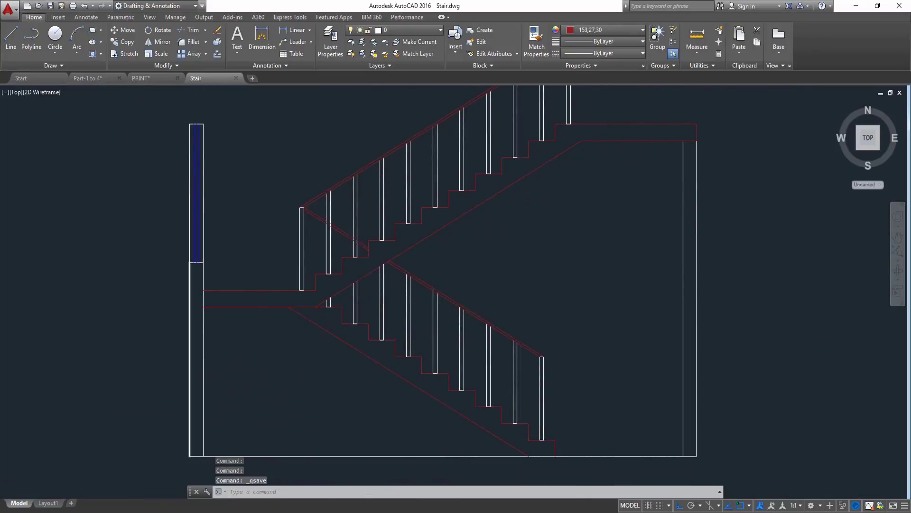
# - Extend the landing slab's top and underside lines to the wall's outer line and trim the wall's inner line between them
pyautogui.scroll(10, 204, 299)
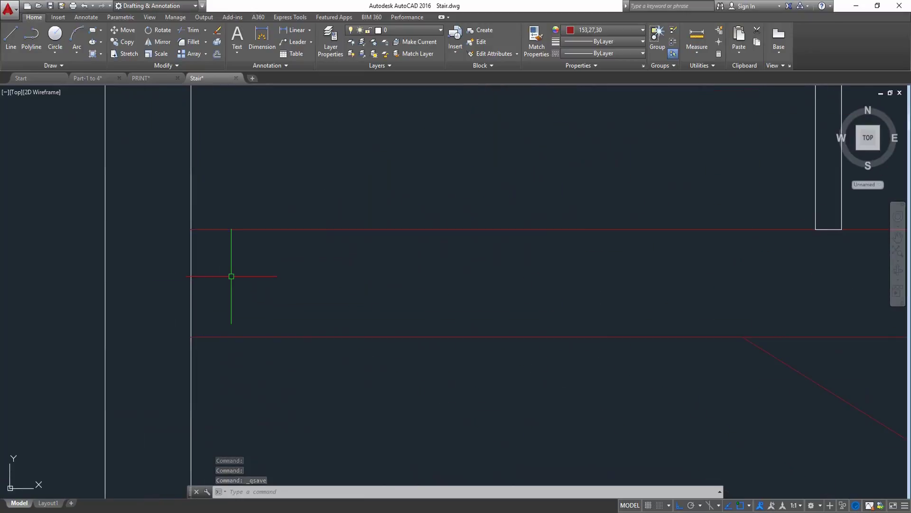
pyautogui.press('Return')
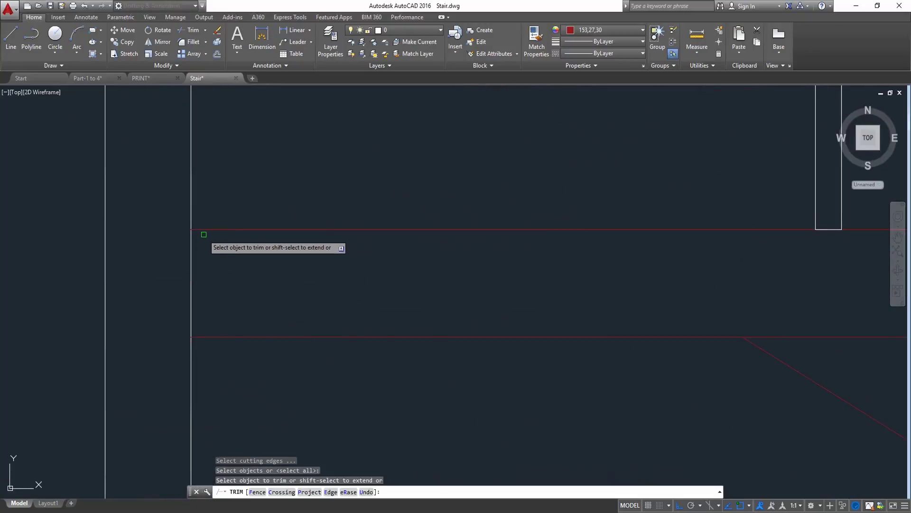
pyautogui.press('Return')
pyautogui.click(204, 301)
pyautogui.click(168, 276)
pyautogui.press('Return')
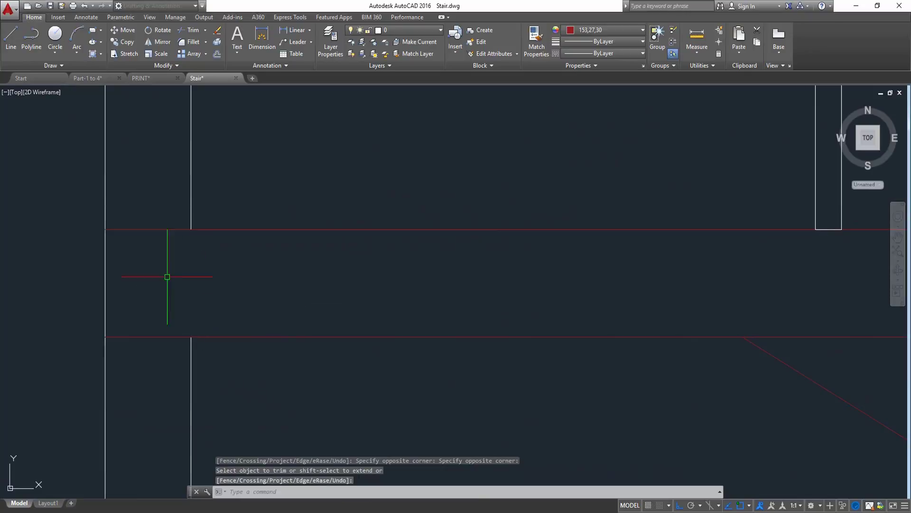
# - Trim the window wall's outer line between the landing slab's top and underside lines
pyautogui.scroll(-10, 219, 294)
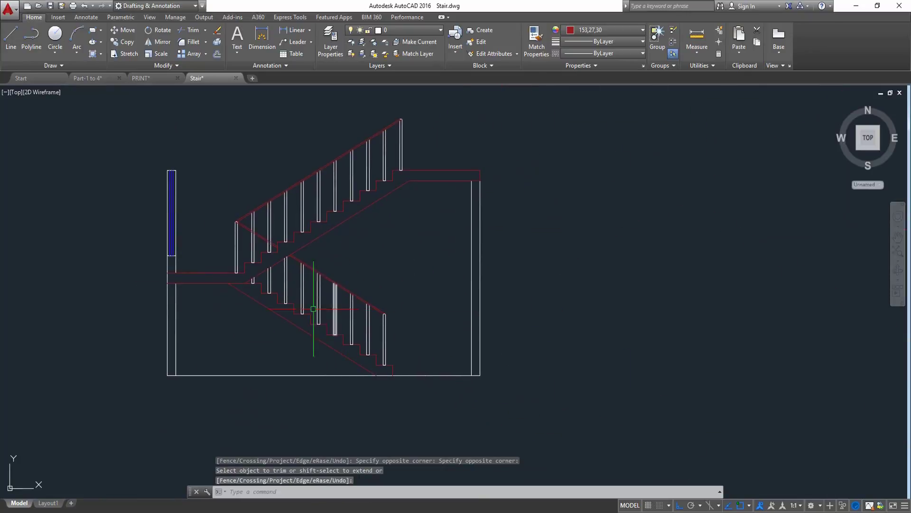
pyautogui.scroll(10, 170, 265)
pyautogui.scroll(2, 142, 319)
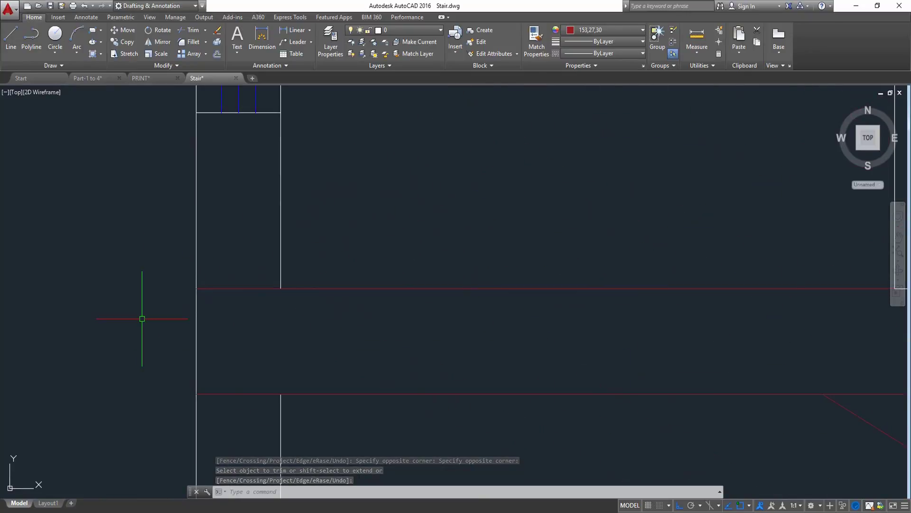
pyautogui.write('tr')
pyautogui.press('Return')
pyautogui.press('Return')
pyautogui.click(237, 326)
pyautogui.click(178, 347)
pyautogui.press('Return')
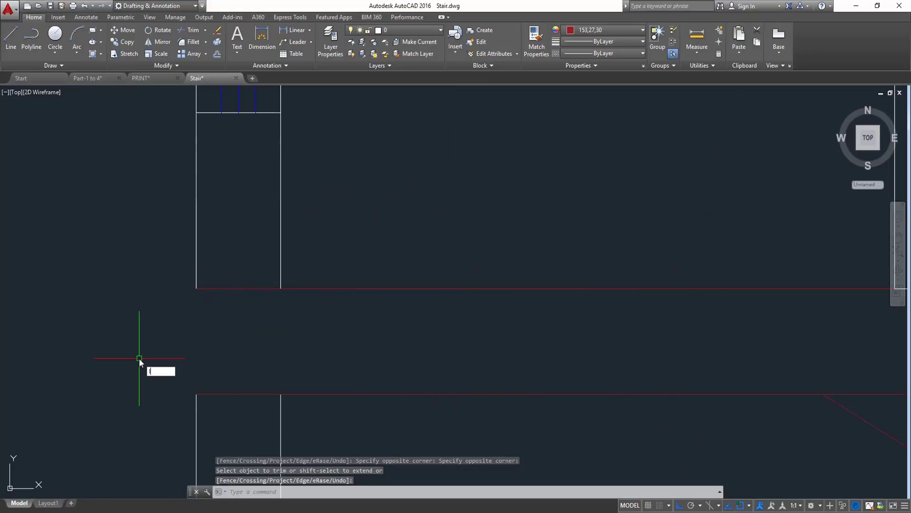
# - Draw a vertical line closing the landing slab's end at the window wall's outer face
pyautogui.write('l')
pyautogui.press('Return')
pyautogui.click(196, 289)
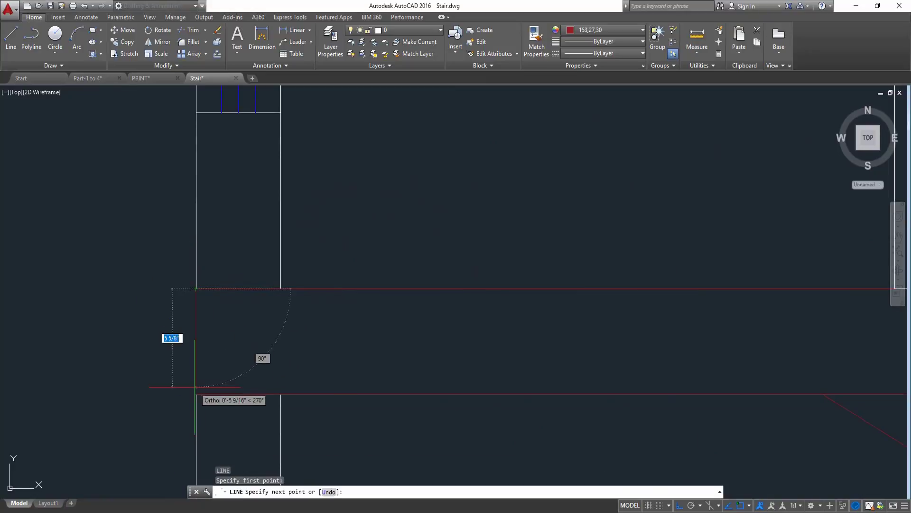
pyautogui.click(196, 387)
pyautogui.press('Return')
pyautogui.scroll(-5, 163, 311)
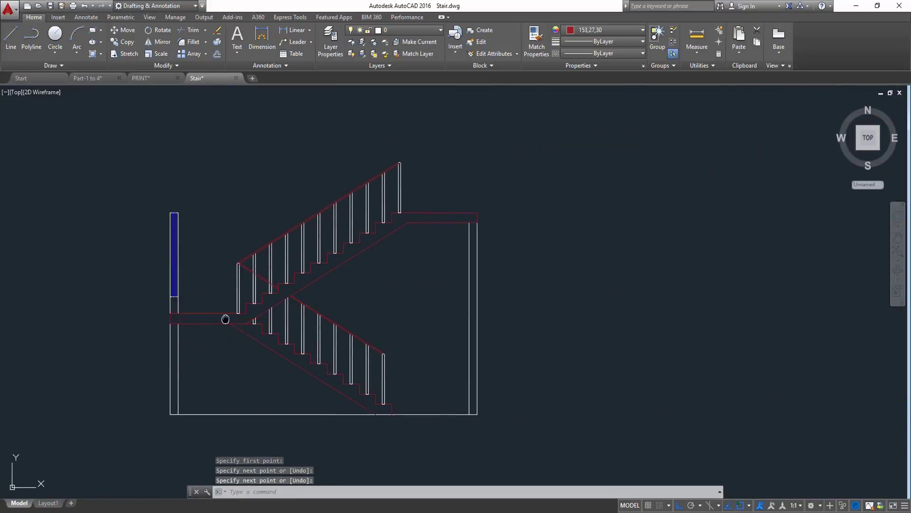
# - Hatch the landing, upper flight and upper slab as one region with the AR-CONC pattern
pyautogui.moveTo(226, 319); pyautogui.dragTo(267, 305, button='middle')
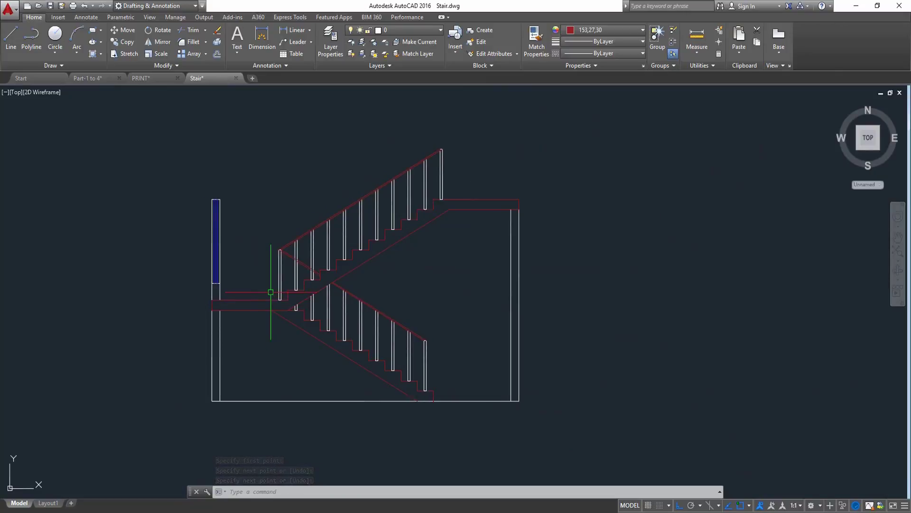
pyautogui.scroll(-2, 292, 268)
pyautogui.moveTo(289, 124); pyautogui.dragTo(309, 220, button='middle')
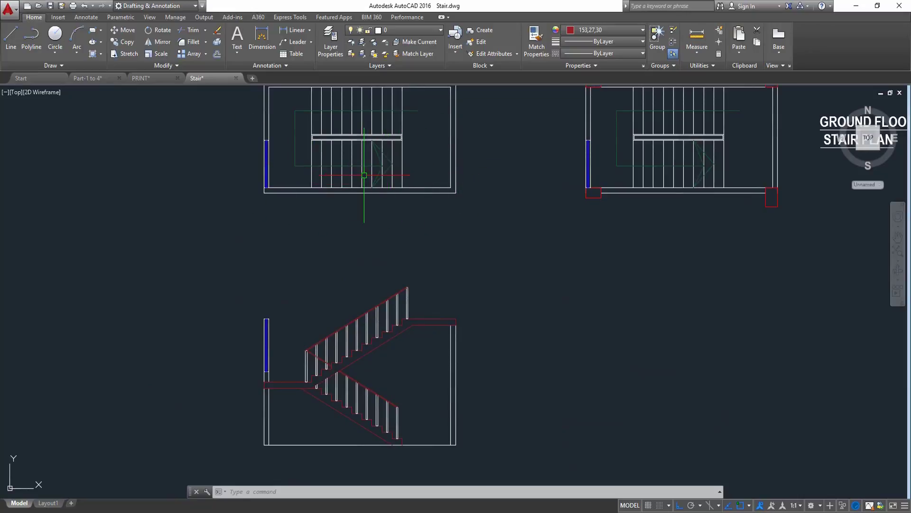
pyautogui.scroll(4, 397, 402)
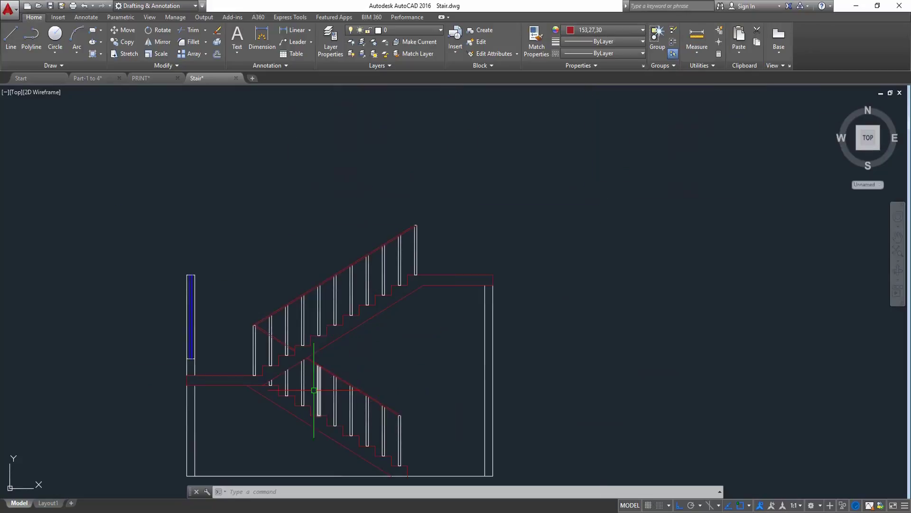
pyautogui.moveTo(338, 372); pyautogui.dragTo(391, 329, button='middle')
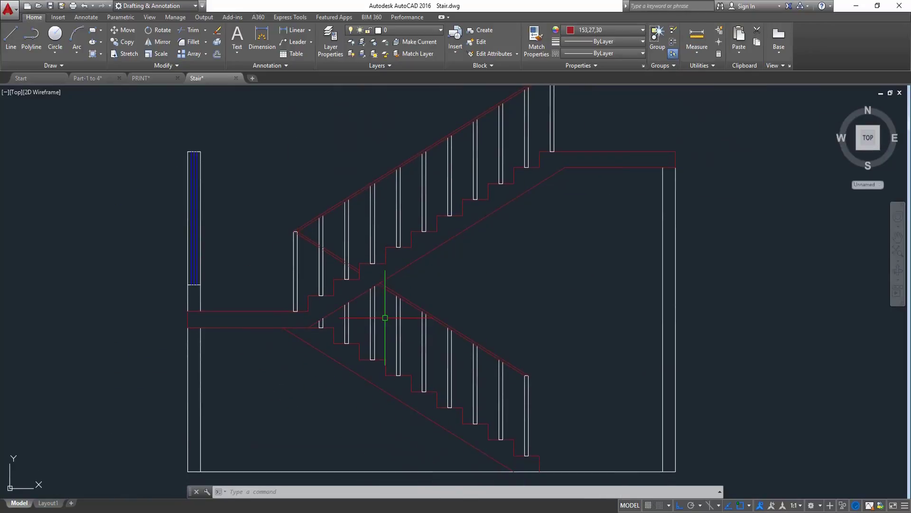
pyautogui.write('h')
pyautogui.press('Return')
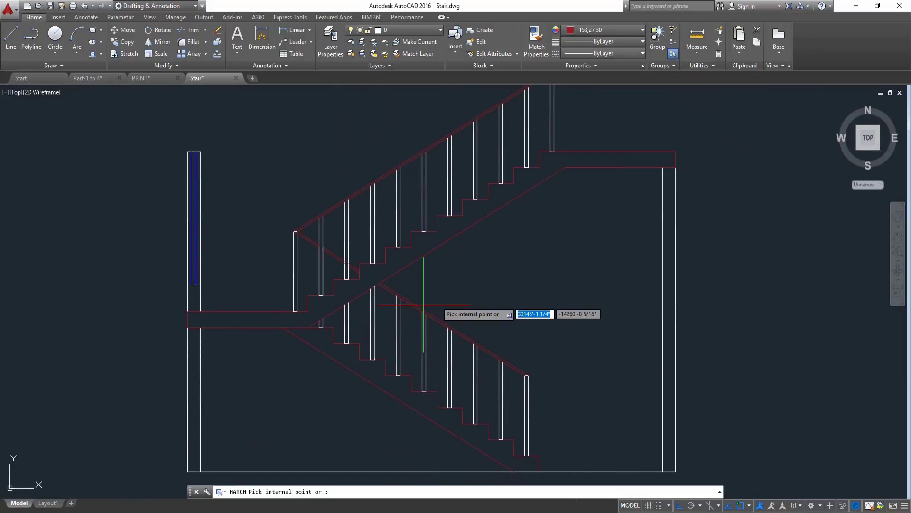
pyautogui.click(457, 226)
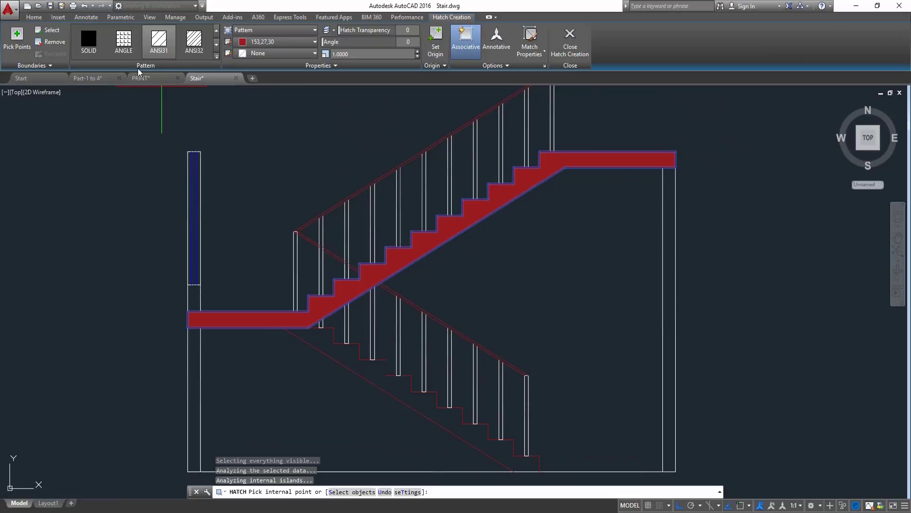
pyautogui.click(218, 45)
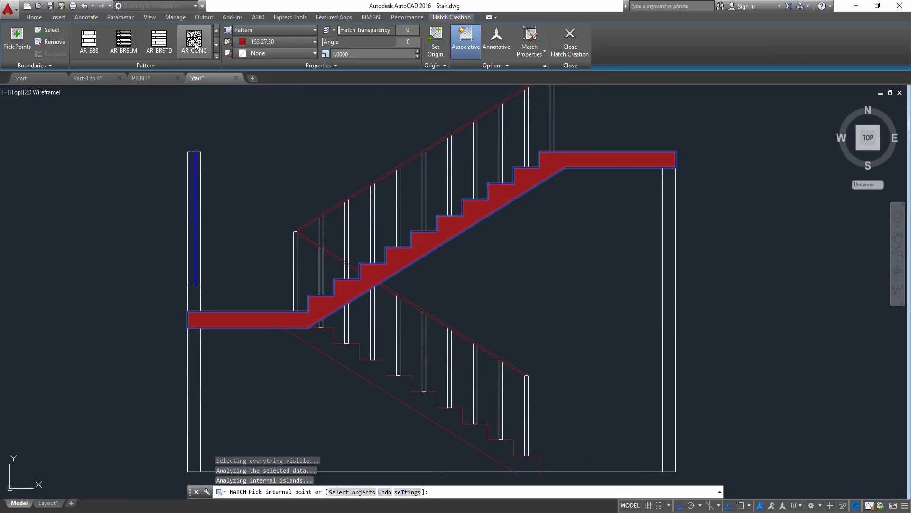
pyautogui.click(194, 42)
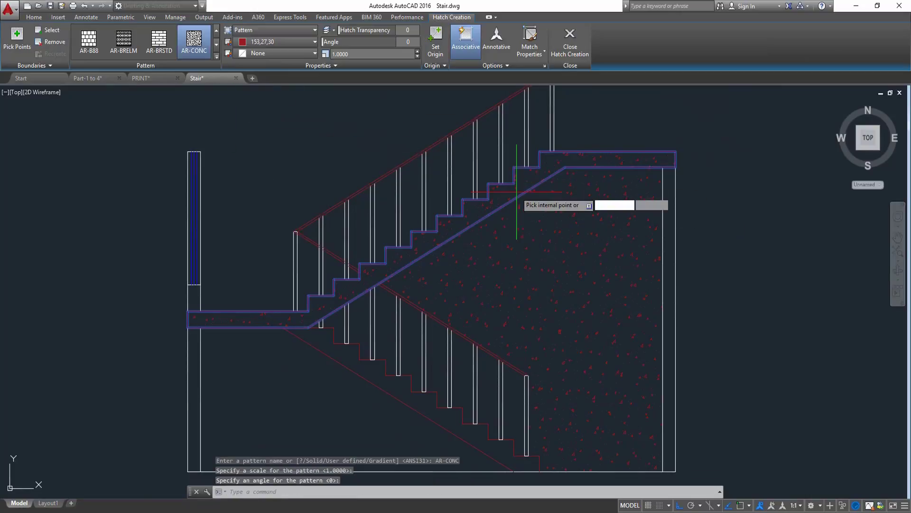
pyautogui.click(540, 176)
pyautogui.press('Return')
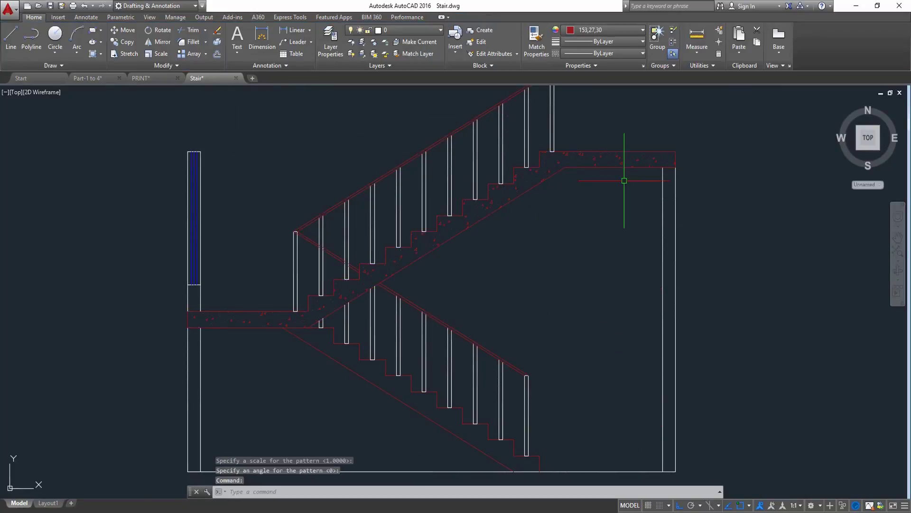
pyautogui.press('Escape')
# - Change the concrete hatch's colour to white (255,255,255) and save the drawing
pyautogui.moveTo(610, 259); pyautogui.dragTo(619, 259, button='middle')
pyautogui.click(526, 185)
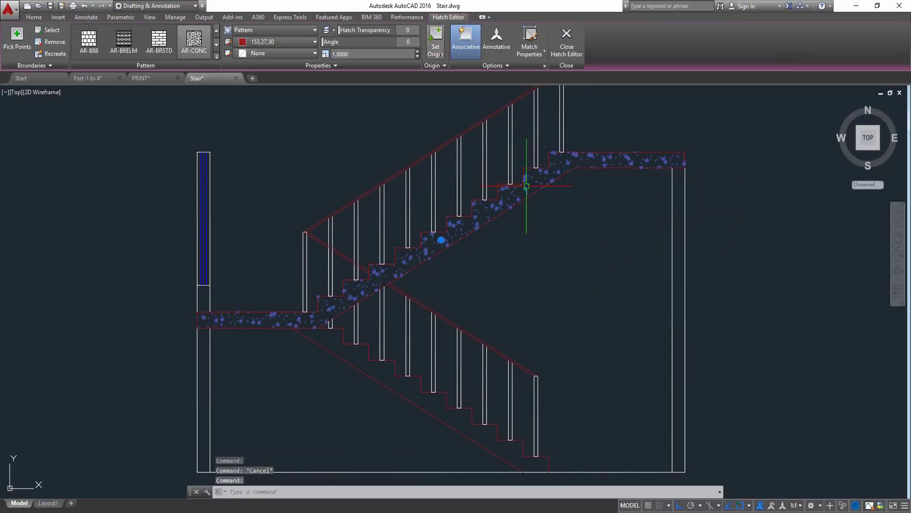
pyautogui.click(260, 42)
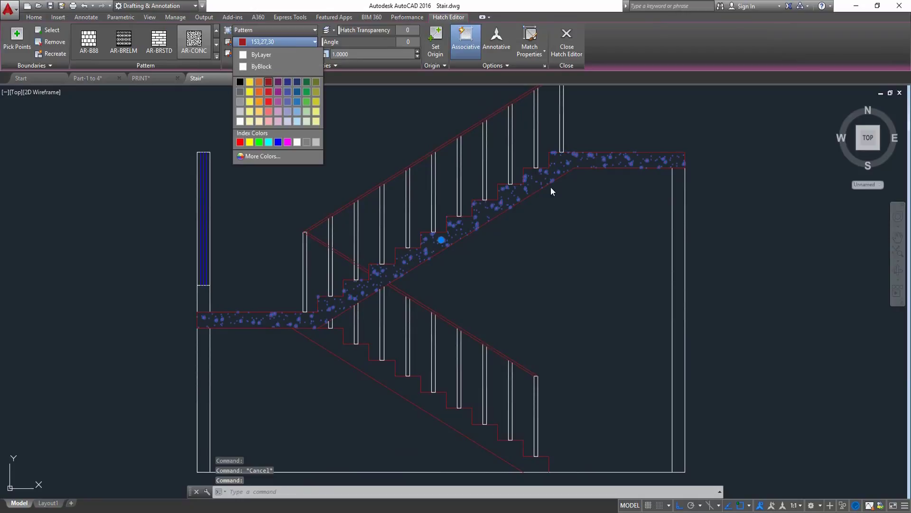
pyautogui.click(241, 122)
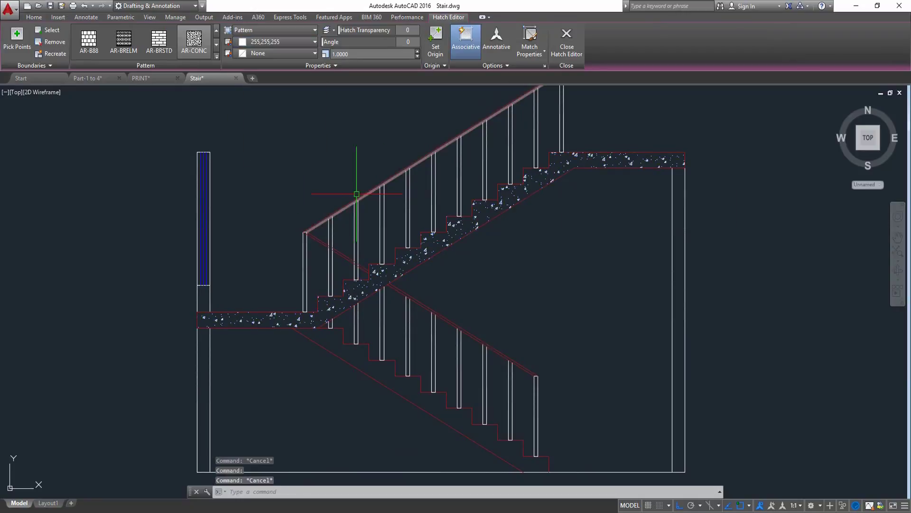
pyautogui.press('Escape')
pyautogui.scroll(-2, 285, 184)
pyautogui.scroll(2, 275, 183)
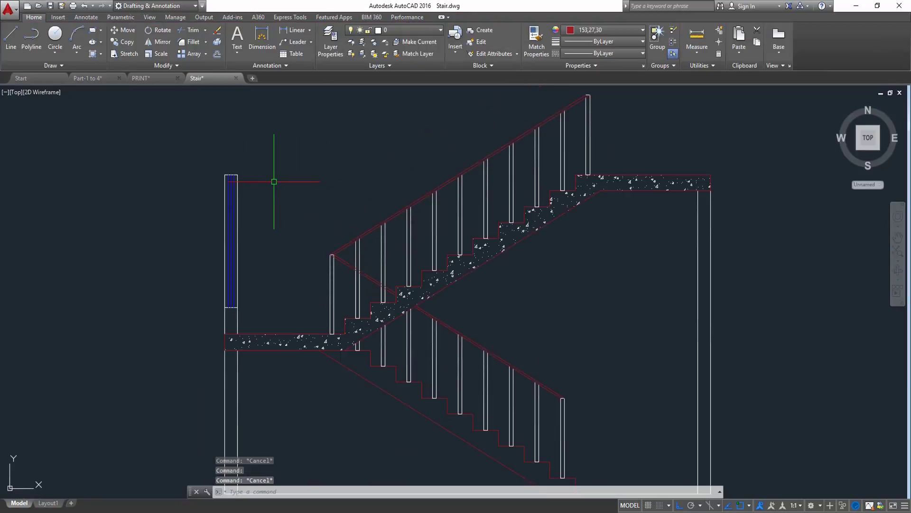
pyautogui.scroll(-2, 274, 182)
pyautogui.moveTo(275, 178); pyautogui.dragTo(271, 176, button='middle')
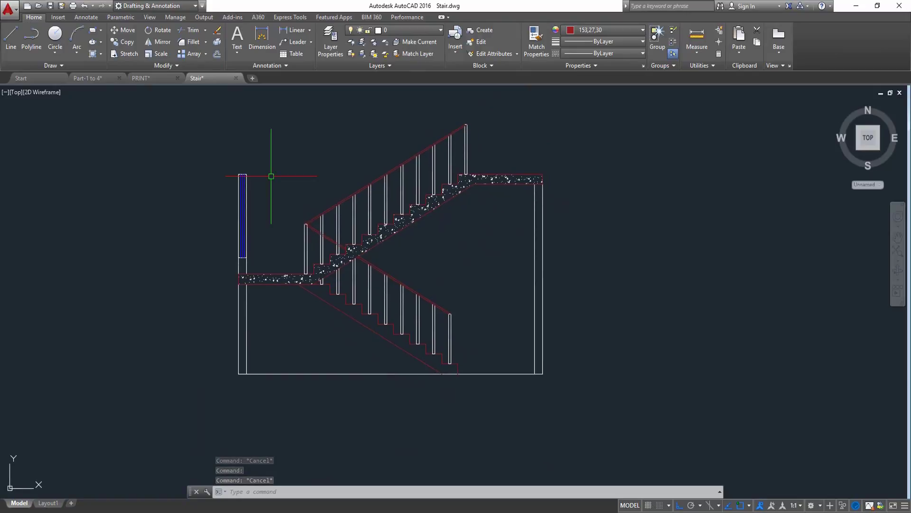
pyautogui.hotkey('ctrl', 's')
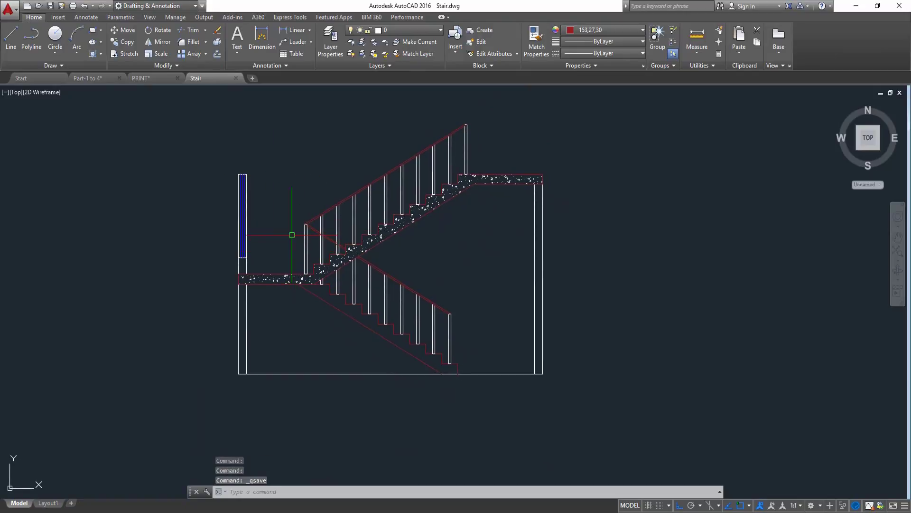
# - Examine the hatched stair section against the stair plans above it, down to the lower flight
pyautogui.scroll(2, 280, 220)
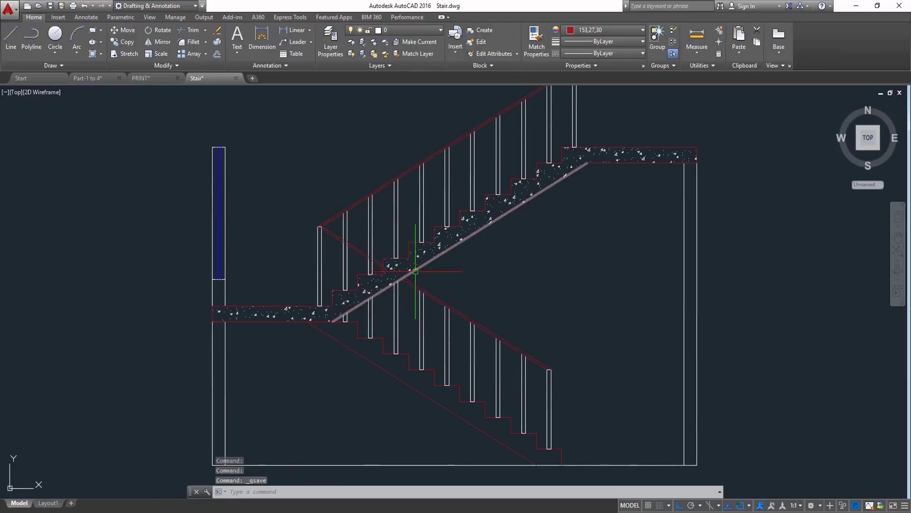
pyautogui.scroll(-3, 425, 295)
pyautogui.moveTo(425, 296); pyautogui.dragTo(418, 344, button='middle')
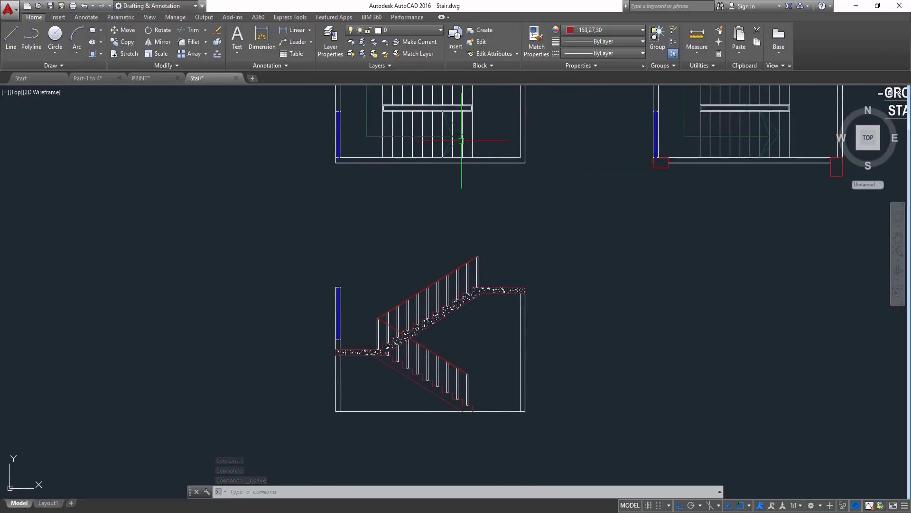
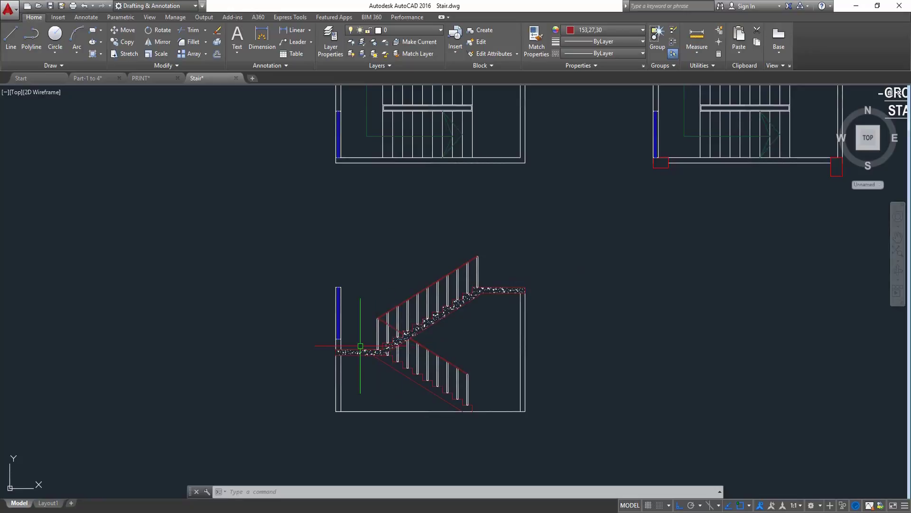
pyautogui.moveTo(427, 180); pyautogui.dragTo(416, 234, button='middle')
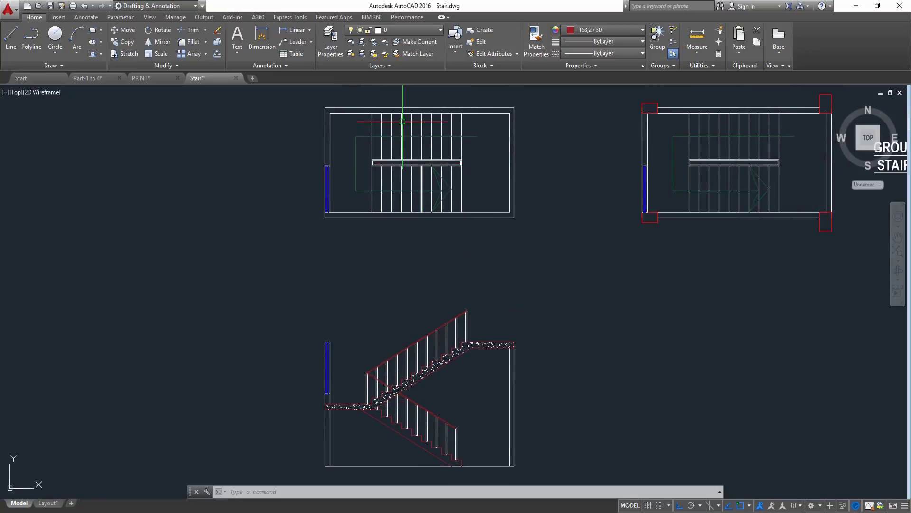
pyautogui.moveTo(412, 372); pyautogui.dragTo(412, 275, button='middle')
pyautogui.scroll(4, 407, 360)
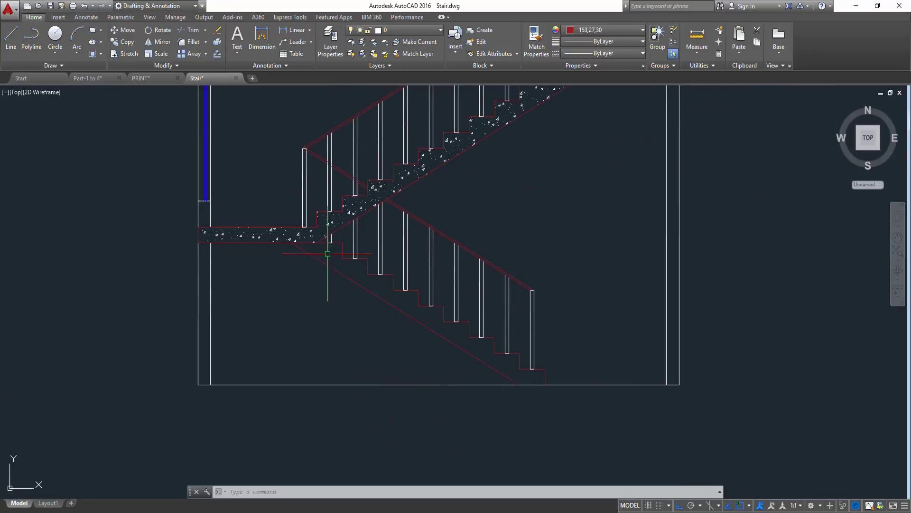
pyautogui.scroll(-2, 413, 318)
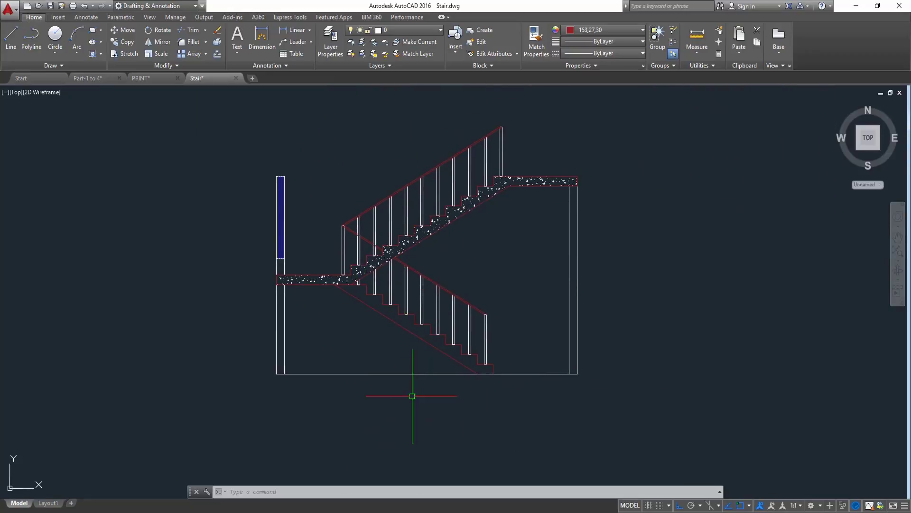
# - Offset the ground floor line 6 inches downward to form the floor slab's underside
pyautogui.scroll(2, 402, 399)
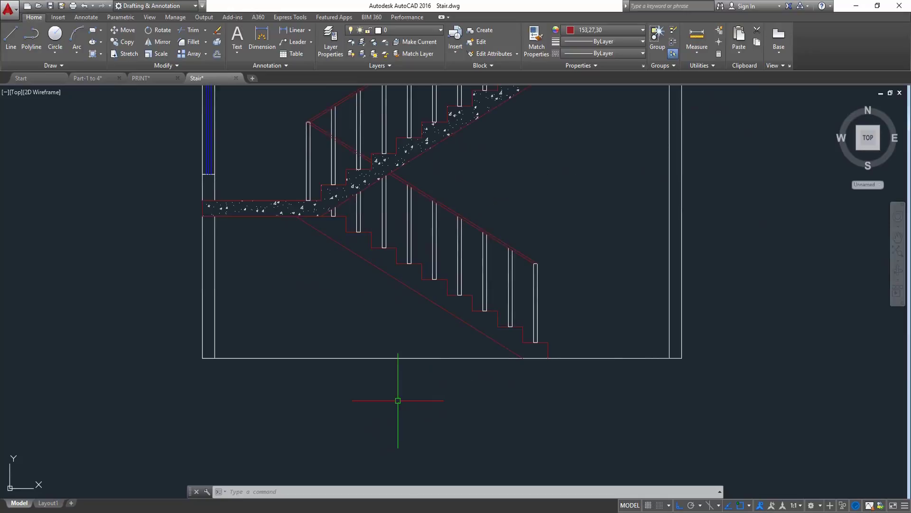
pyautogui.write('o')
pyautogui.press('Return')
pyautogui.write('6')
pyautogui.press('Return')
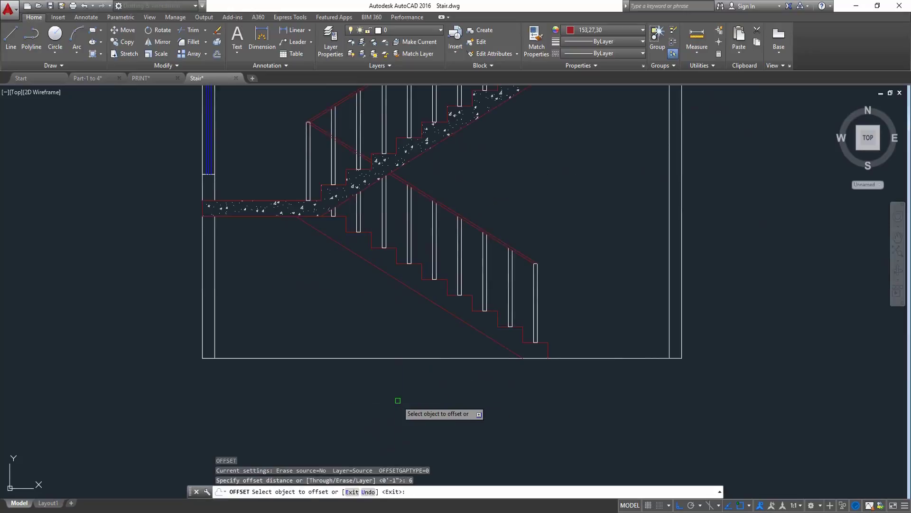
pyautogui.click(407, 357)
pyautogui.click(414, 396)
pyautogui.press('Return')
# - Draw vertical lines closing both ends of the floor slab between its top and underside lines
pyautogui.scroll(2, 404, 384)
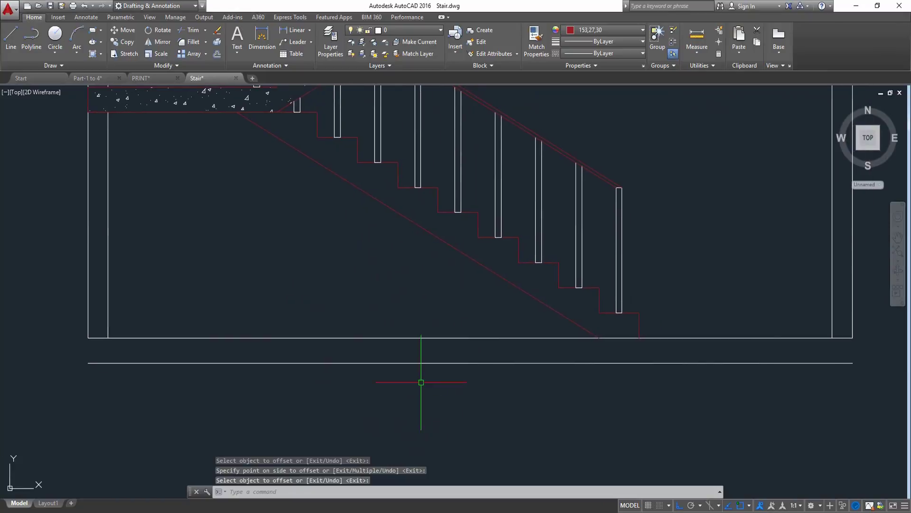
pyautogui.write('l')
pyautogui.press('Return')
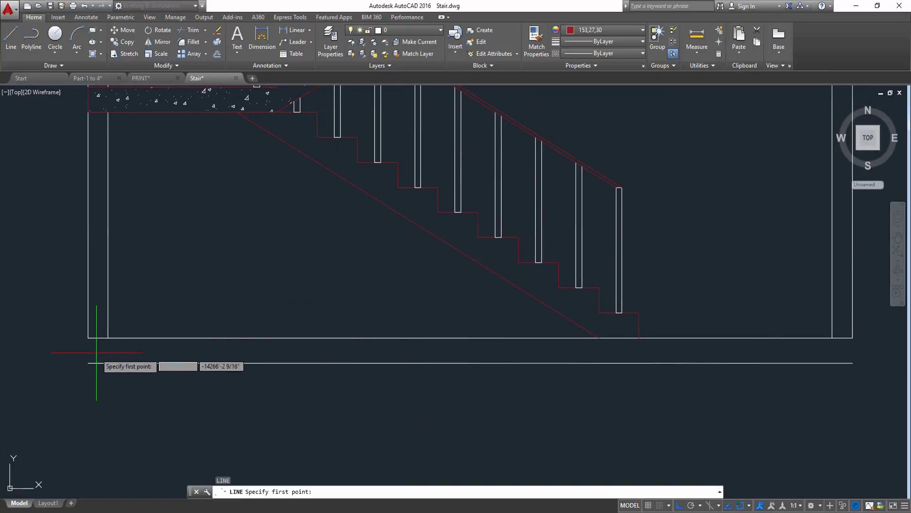
pyautogui.click(88, 338)
pyautogui.click(88, 363)
pyautogui.press('Return')
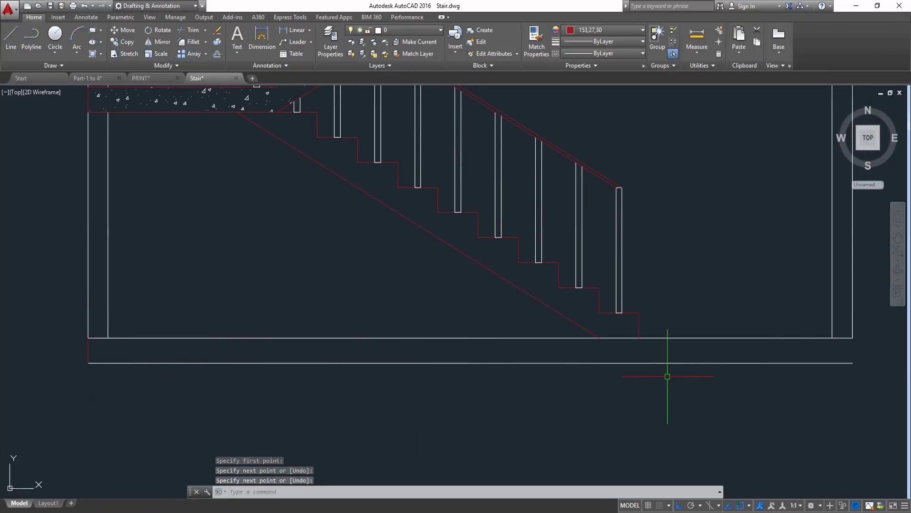
pyautogui.press('Return')
pyautogui.click(852, 338)
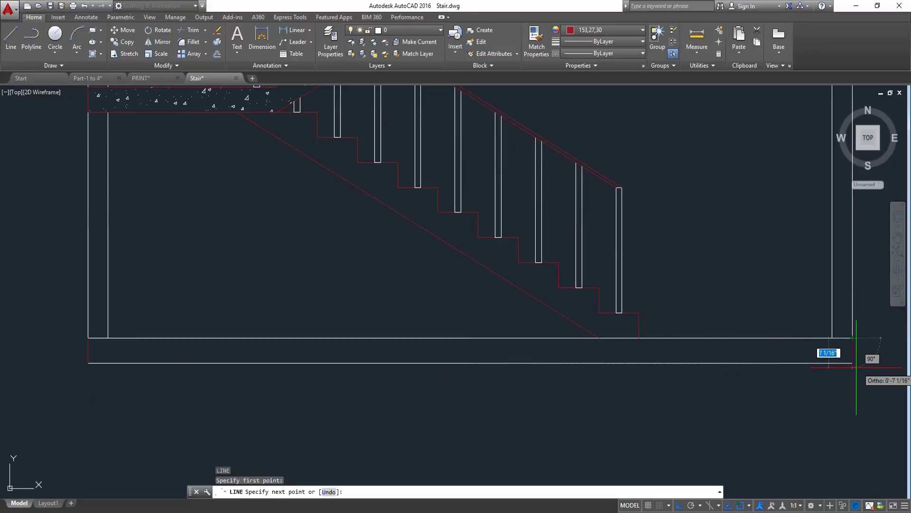
pyautogui.click(852, 363)
pyautogui.press('Return')
# - Extend the lower flight's bottom riser down to the floor slab's underside line
pyautogui.scroll(4, 677, 339)
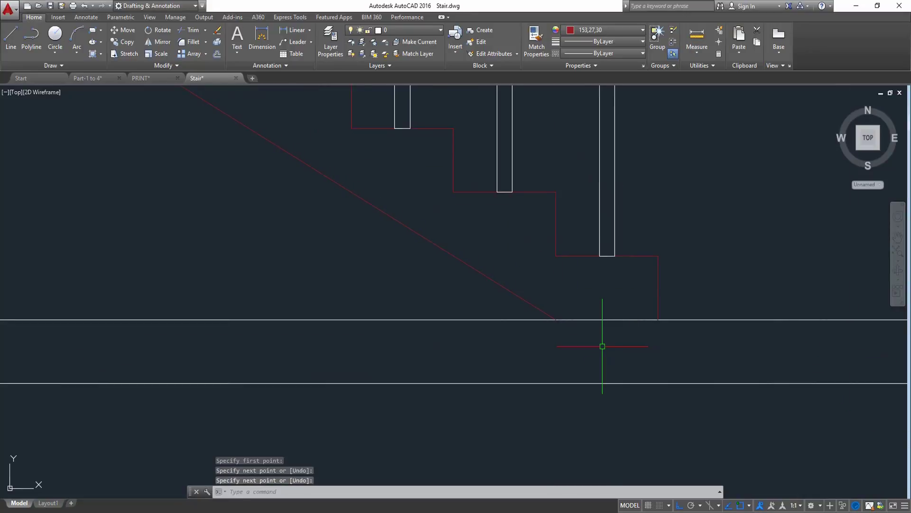
pyautogui.write('tr')
pyautogui.press('Return')
pyautogui.press('Return')
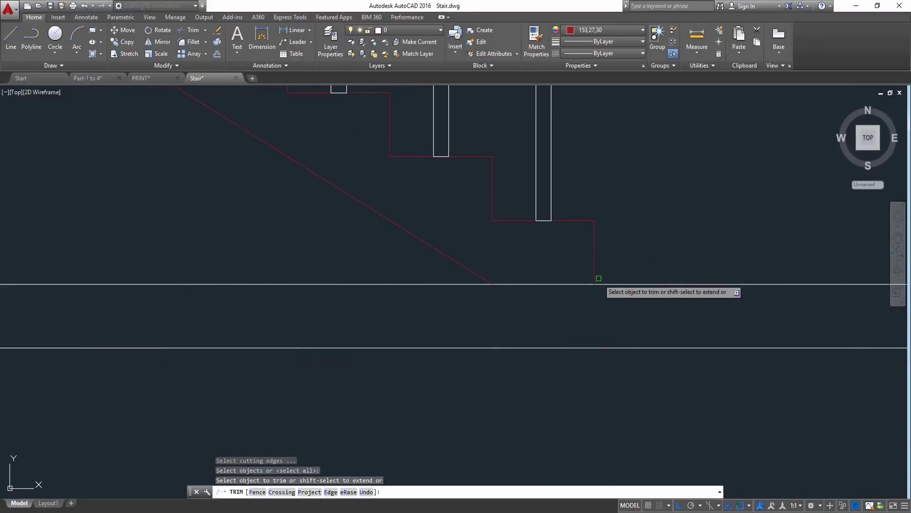
pyautogui.keyDown('shift'); pyautogui.click(595, 277); pyautogui.keyUp('shift')
pyautogui.press('Escape')
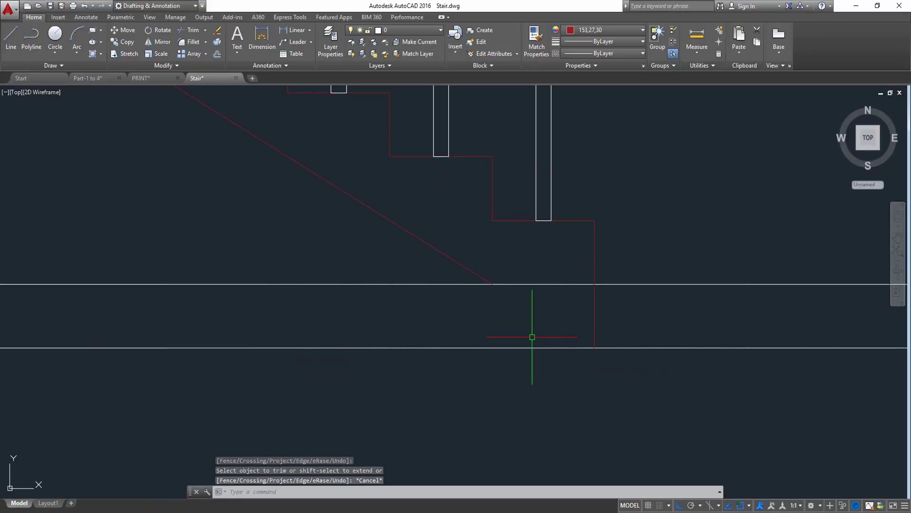
# - Draw a vertical line from the lower flight's soffit end down to the floor slab's underside
pyautogui.write('l')
pyautogui.press('Return')
pyautogui.click(492, 284)
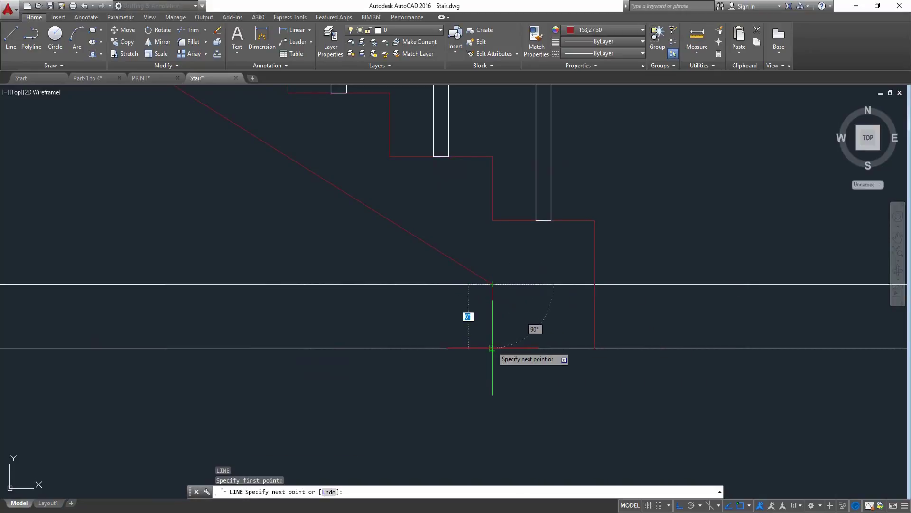
pyautogui.click(492, 348)
pyautogui.press('Return')
# - Trim the floor line between the lower flight's soffit end and its bottom riser
pyautogui.write('tr')
pyautogui.press('Return')
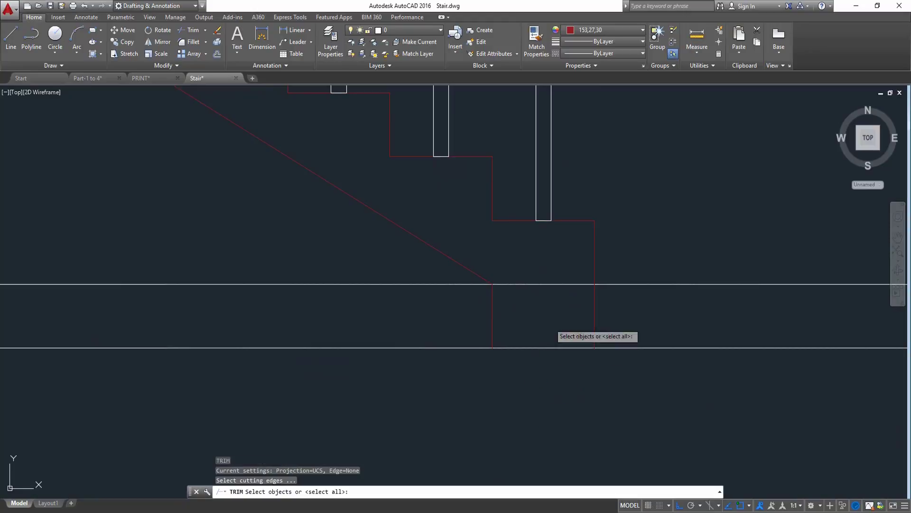
pyautogui.press('Return')
pyautogui.click(551, 262)
pyautogui.click(510, 333)
pyautogui.press('Return')
pyautogui.scroll(-6, 541, 316)
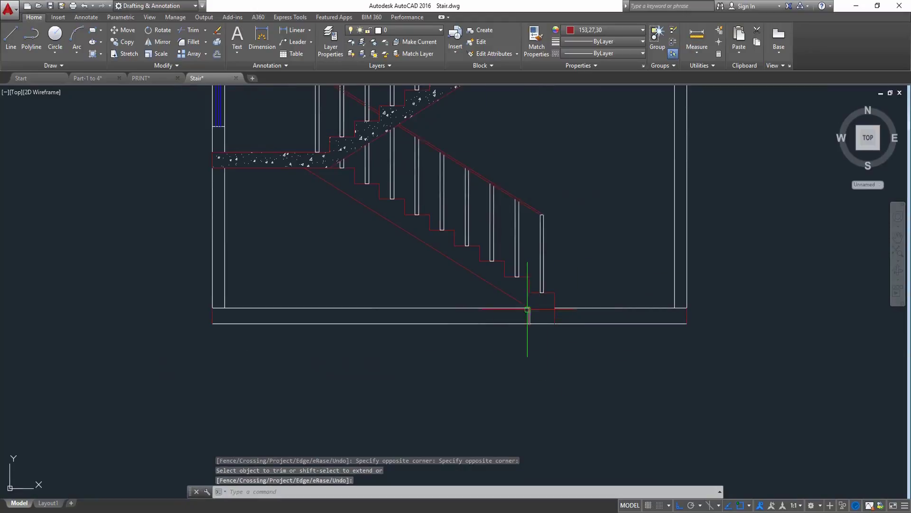
# - Match the floor slab's top and underside lines to the properties of its red end line
pyautogui.scroll(2, 487, 327)
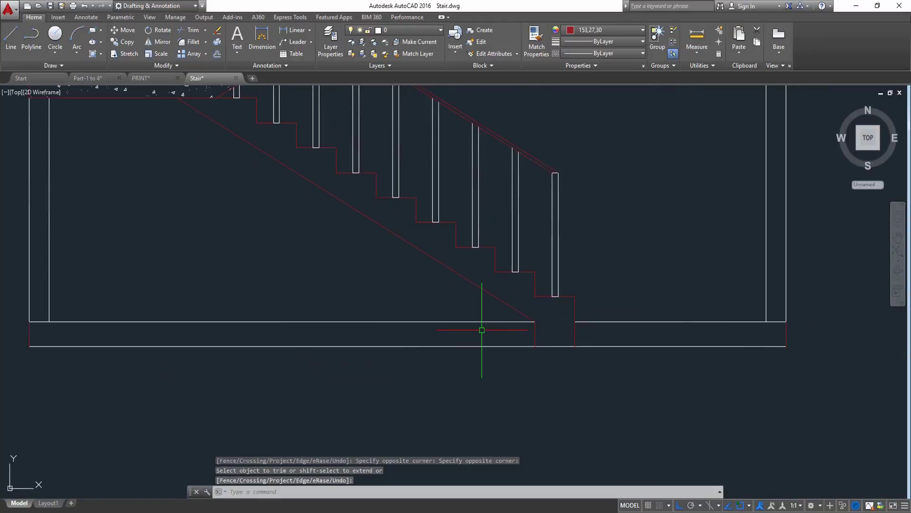
pyautogui.write('ma')
pyautogui.press('Return')
pyautogui.press('Escape')
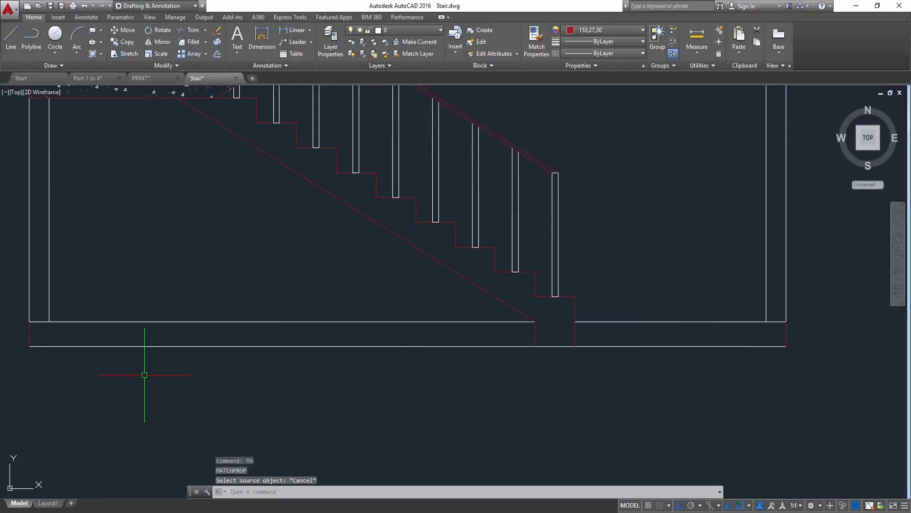
pyautogui.write('ma')
pyautogui.press('Return')
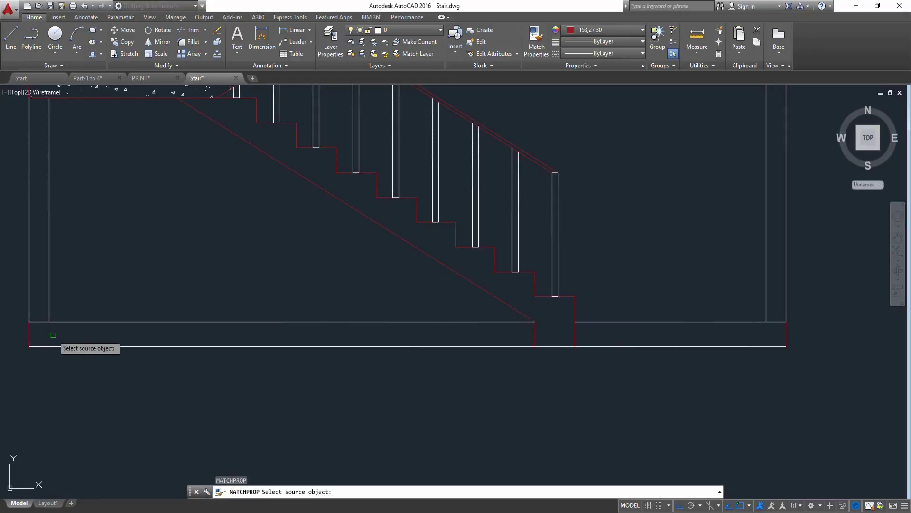
pyautogui.click(29, 337)
pyautogui.click(286, 284)
pyautogui.click(291, 380)
pyautogui.click(685, 285)
pyautogui.click(640, 353)
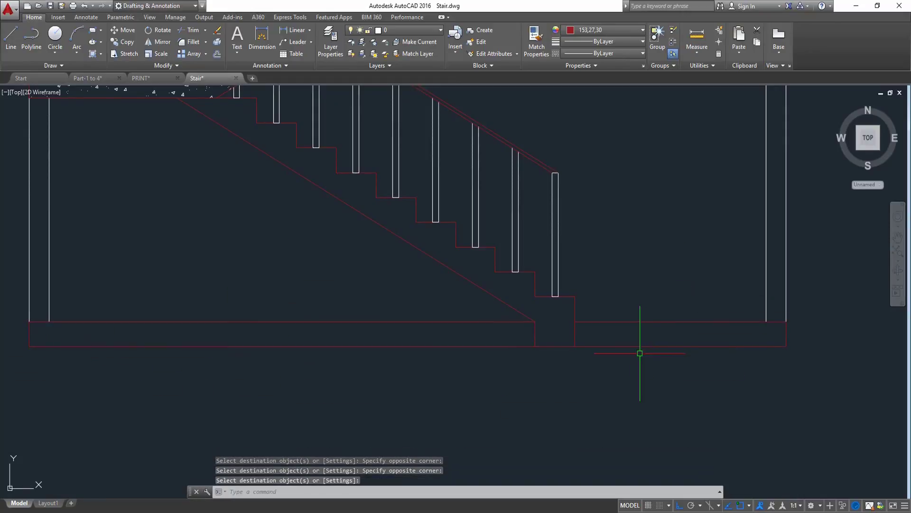
# - Hatch the floor slab on both sides of the lower flight's base with the AR-CONC pattern at scale 1
pyautogui.moveTo(434, 294); pyautogui.dragTo(419, 265, button='middle')
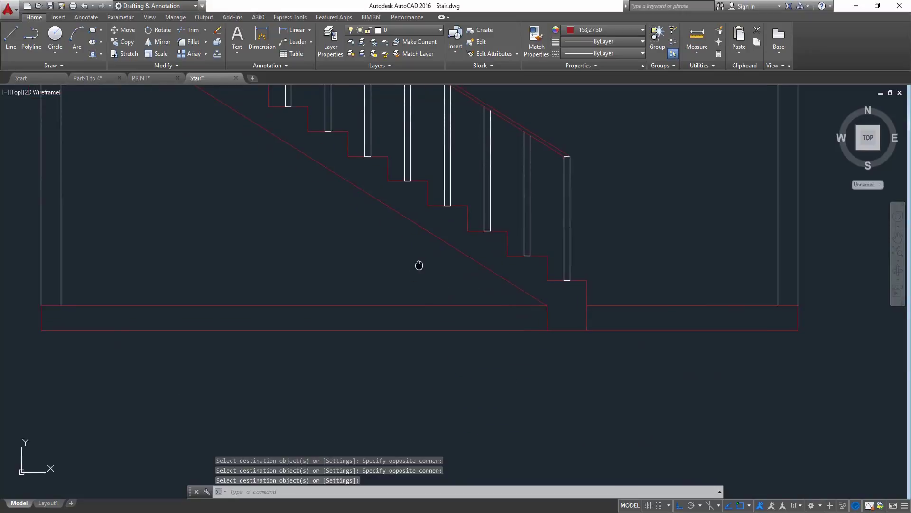
pyautogui.write('h')
pyautogui.press('Return')
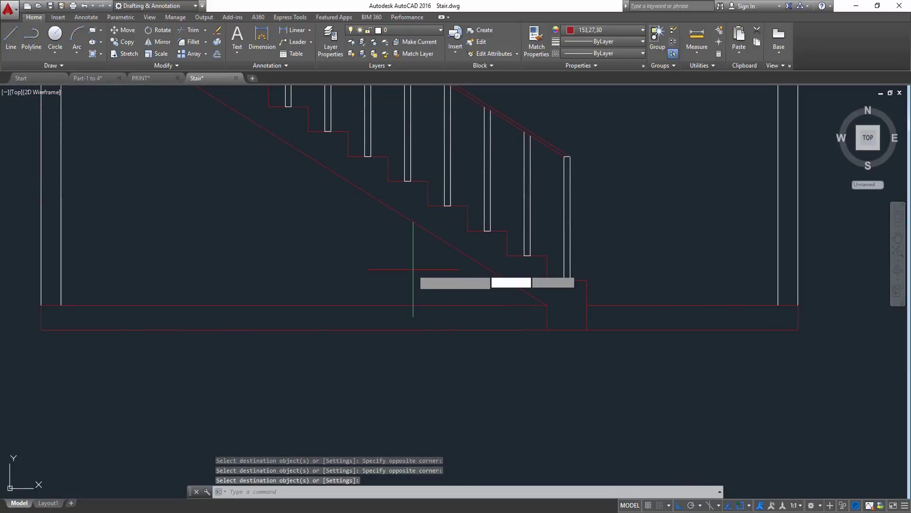
pyautogui.click(361, 320)
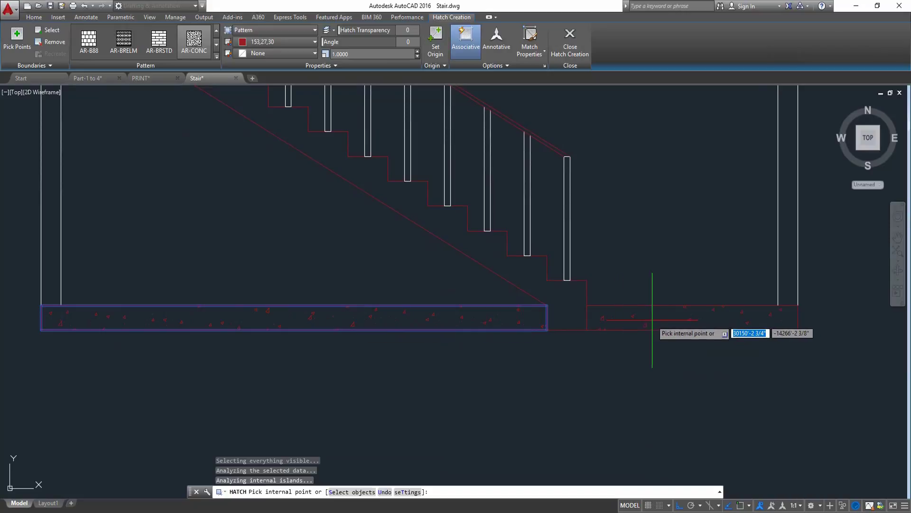
pyautogui.press('Return')
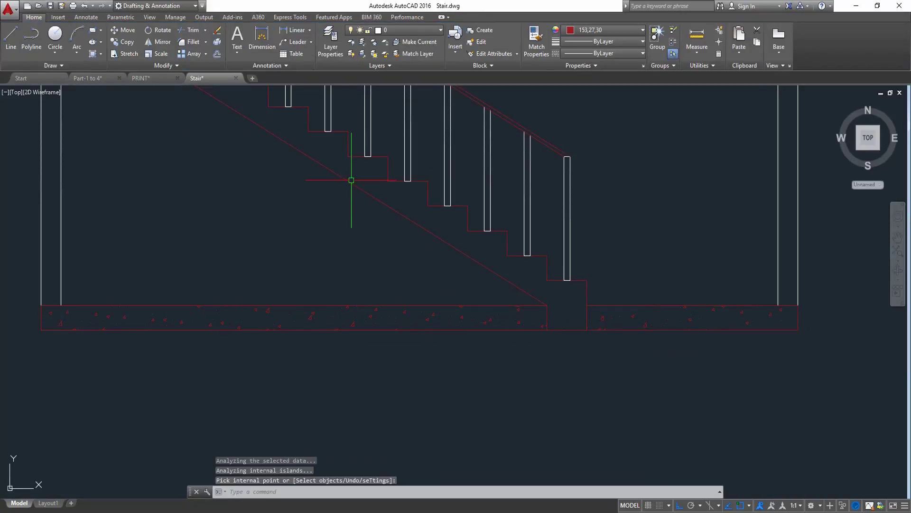
# - Change the floor slab hatch colour to white (255,255,255) and save the drawing
pyautogui.click(415, 314)
pyautogui.click(392, 326)
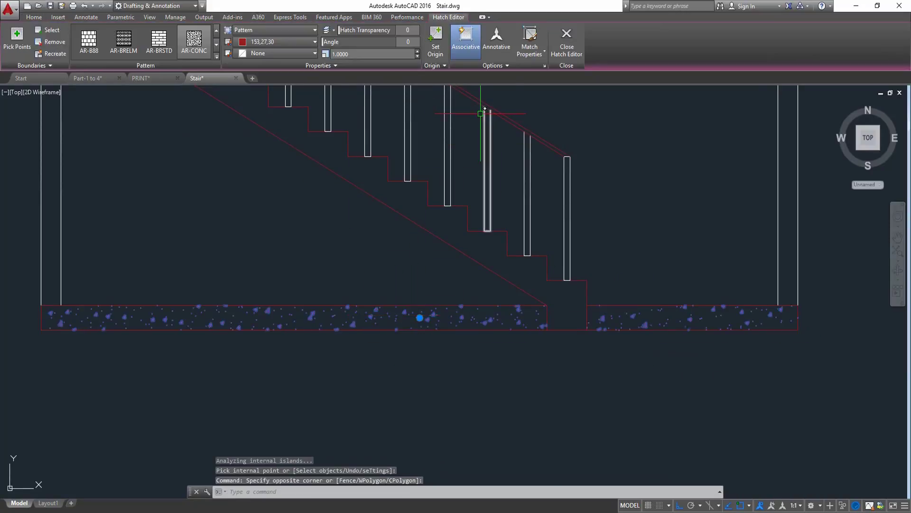
pyautogui.click(263, 42)
pyautogui.click(240, 122)
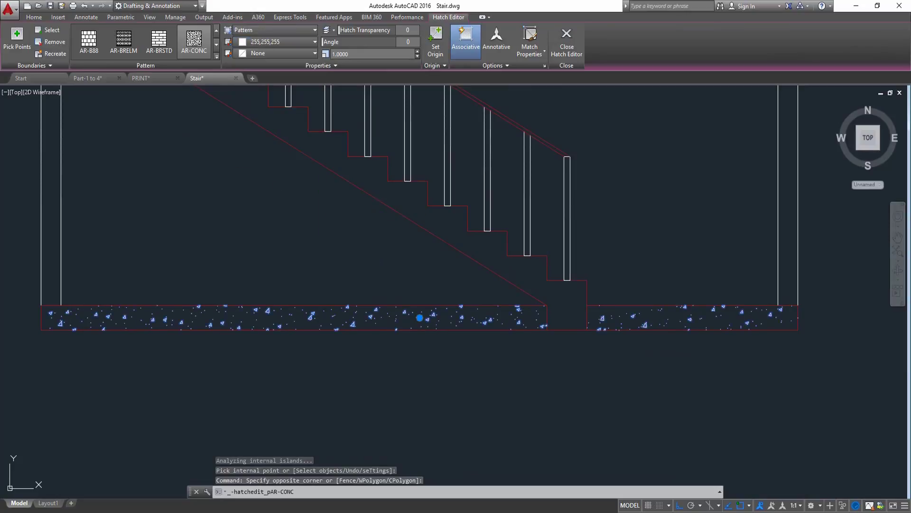
pyautogui.press('Escape')
pyautogui.scroll(-2, 381, 214)
pyautogui.moveTo(341, 175)
pyautogui.mouseDown(button='middle')
pyautogui.moveTo(340, 293)
pyautogui.moveTo(375, 330)
pyautogui.moveTo(403, 340)
pyautogui.moveTo(405, 317)
pyautogui.mouseUp(button='middle')
pyautogui.scroll(-2, 404, 336)
pyautogui.hotkey('ctrl', 's')
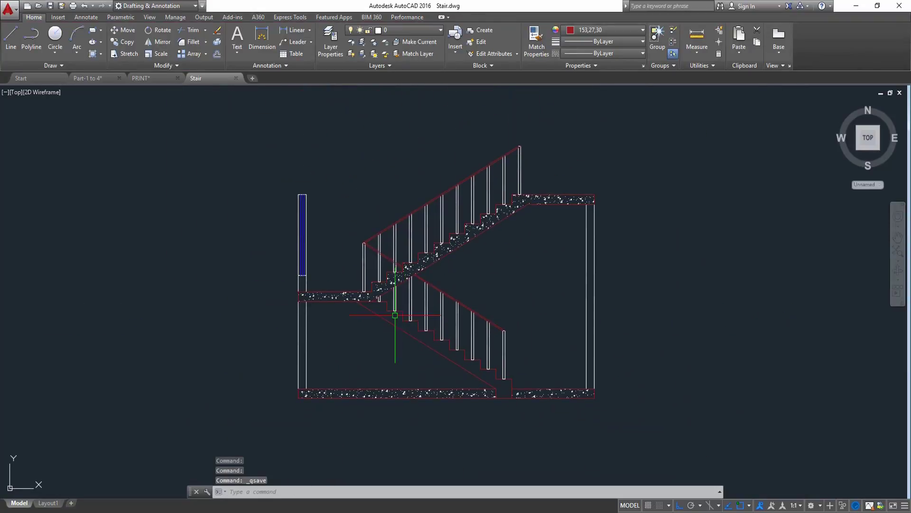
# - Add the multiline text title "Dogleg Stair Section" below the floor slab of the section
pyautogui.scroll(-2, 386, 311)
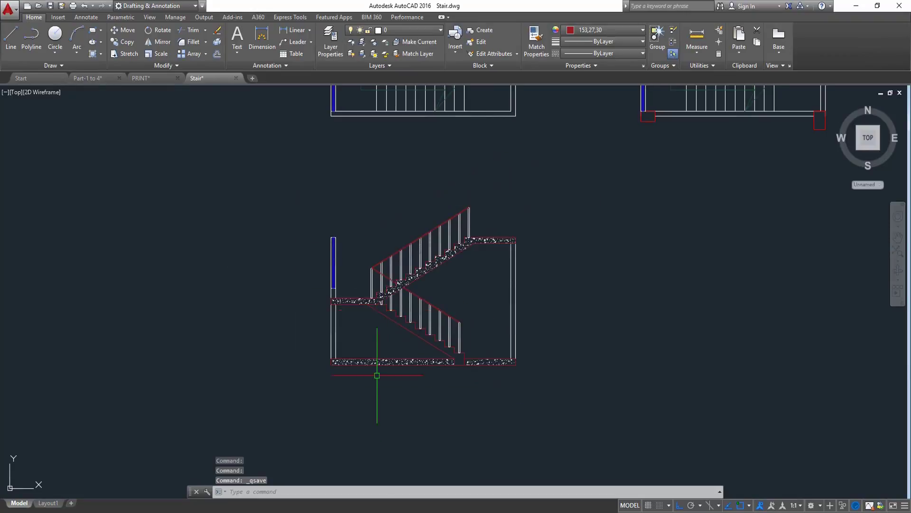
pyautogui.scroll(4, 377, 375)
pyautogui.write('mt')
pyautogui.press('Return')
pyautogui.click(339, 358)
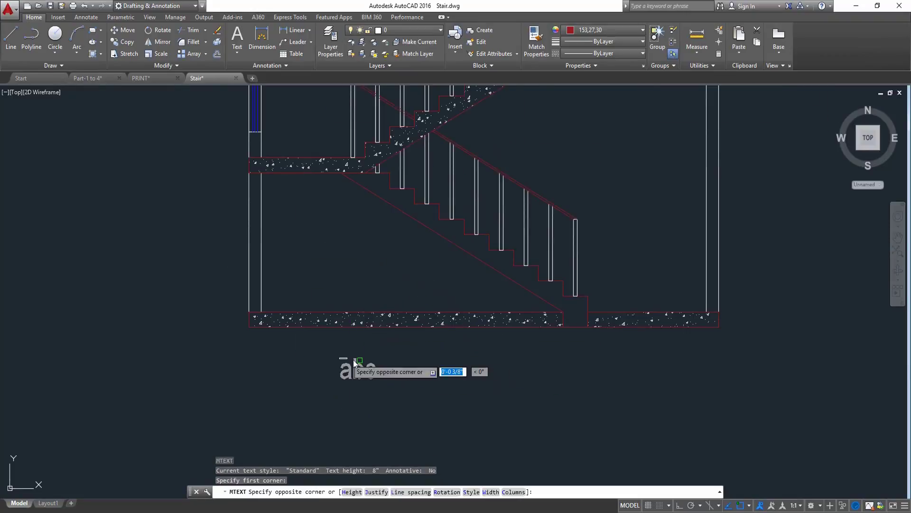
pyautogui.click(609, 381)
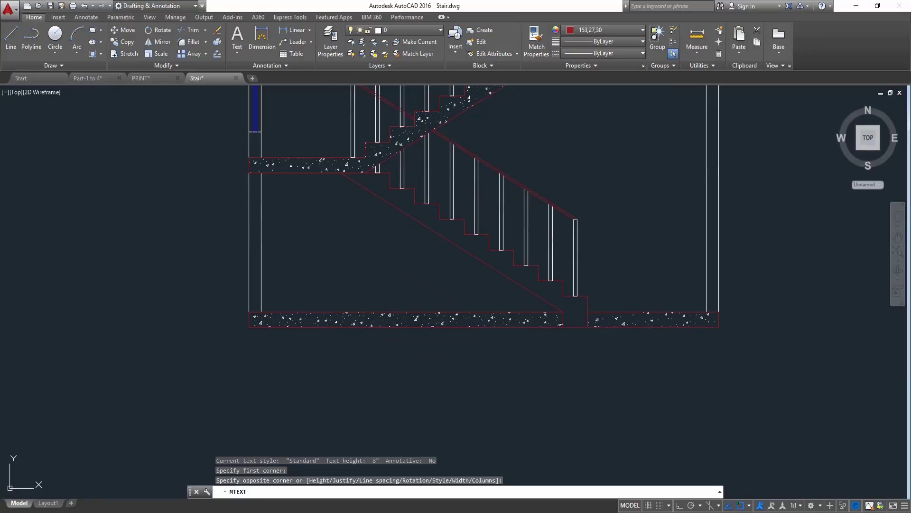
pyautogui.write('Dogleg Stair Section')
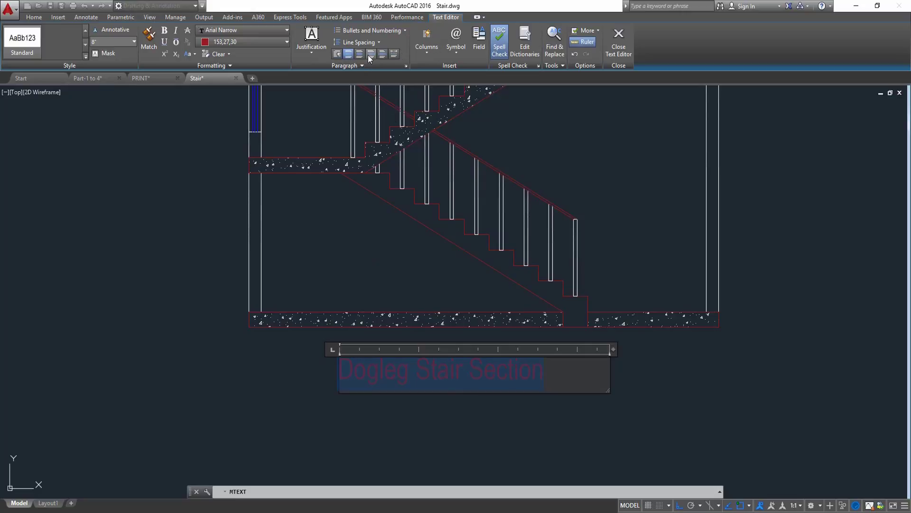
pyautogui.click(337, 54)
pyautogui.click(366, 258)
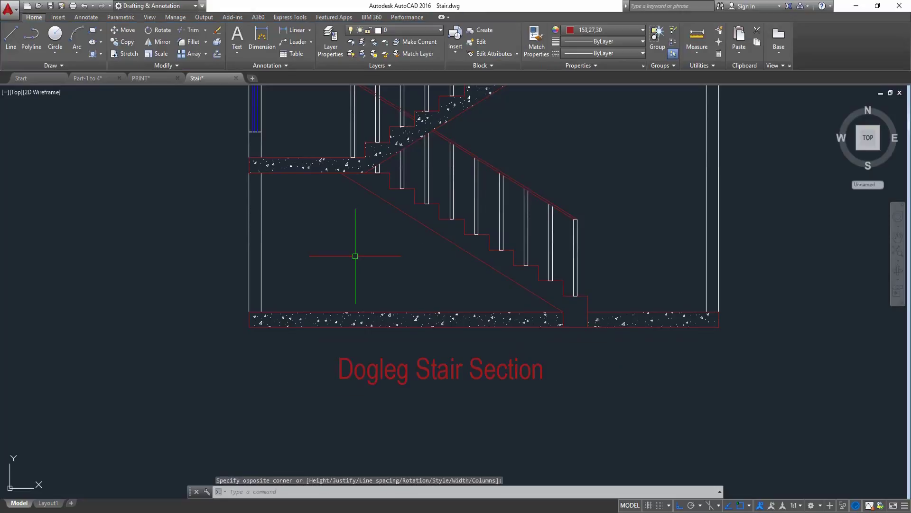